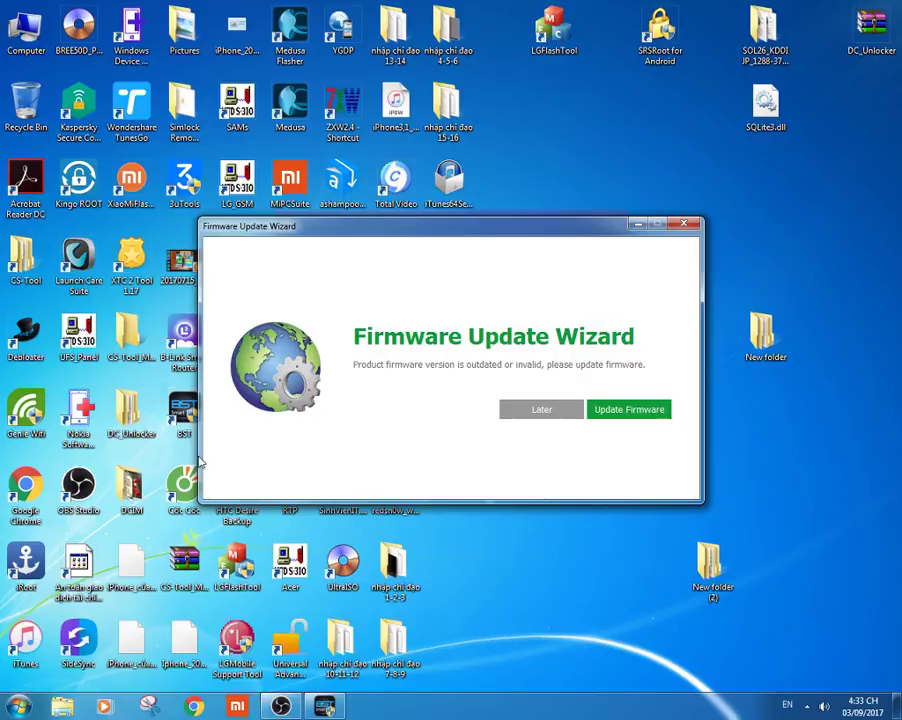
# Run the outdated product's firmware update to completion and exit the firmware update tool.
pyautogui.click(612, 417)
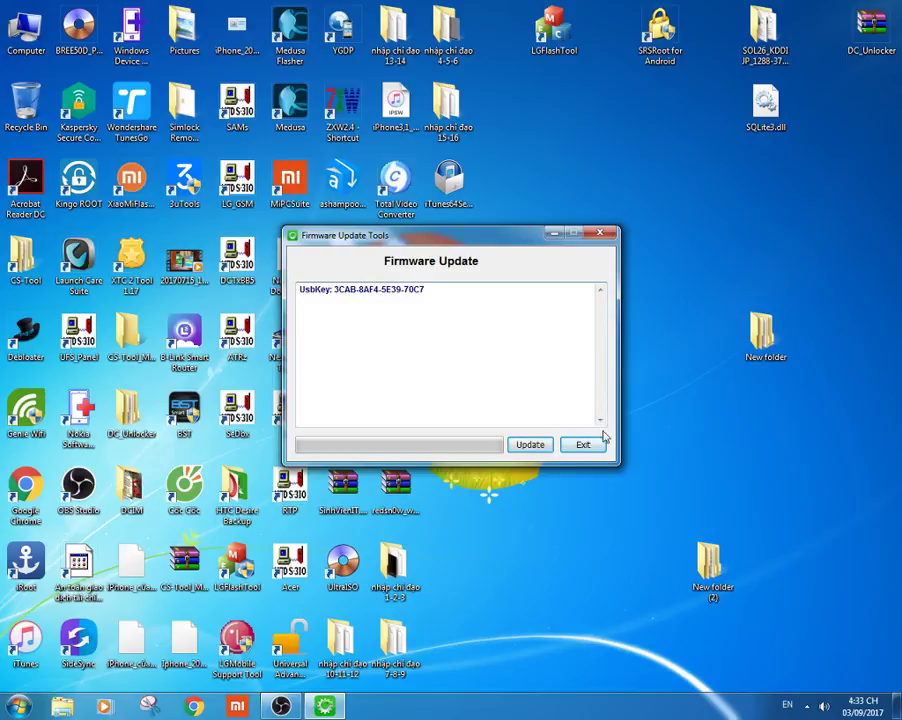
pyautogui.click(532, 450)
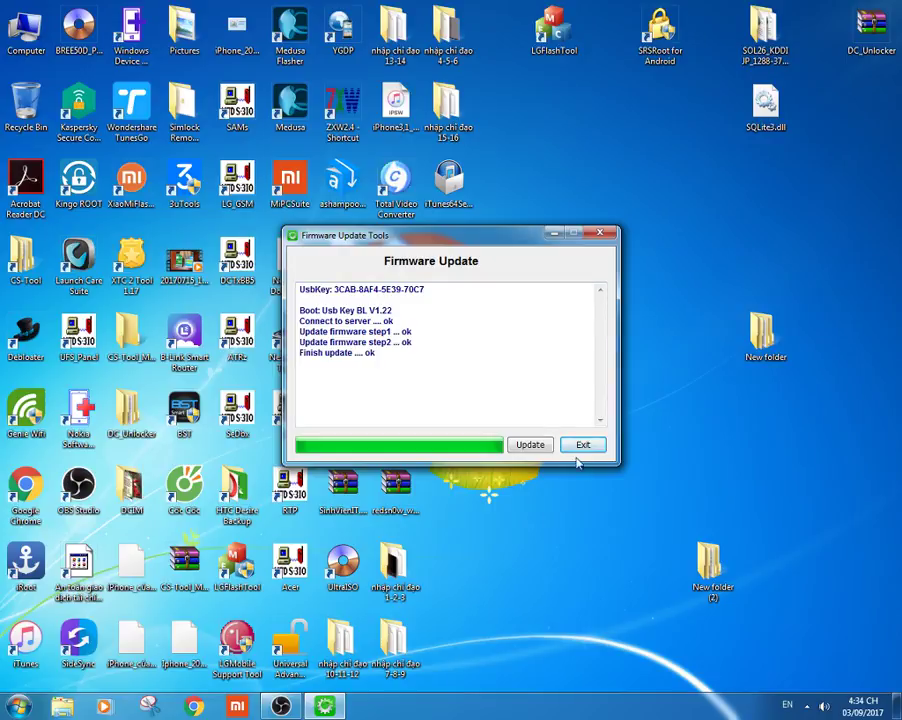
pyautogui.click(580, 446)
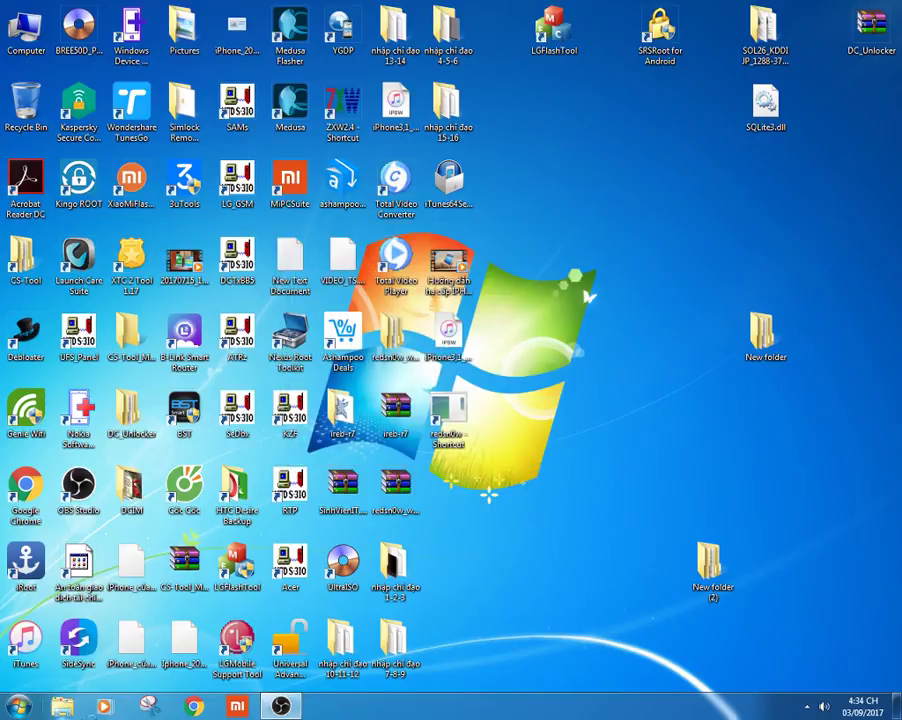
# Launch the Cốc Cốc browser, then browse to the LG folder inside FILE on the D: drive.
pyautogui.doubleClick(182, 505)
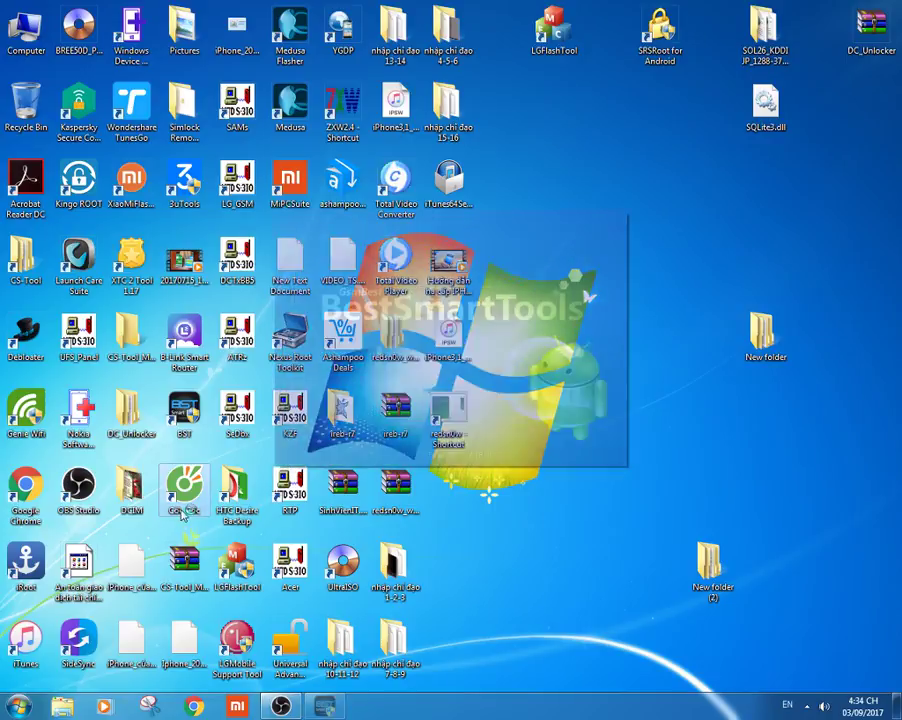
pyautogui.press('super')
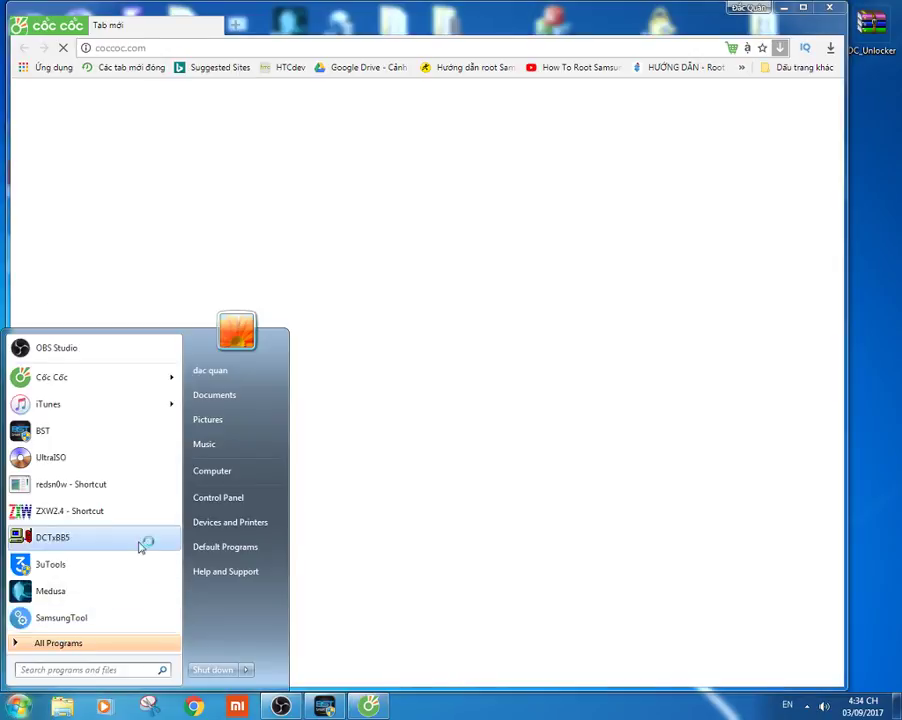
pyautogui.click(190, 476)
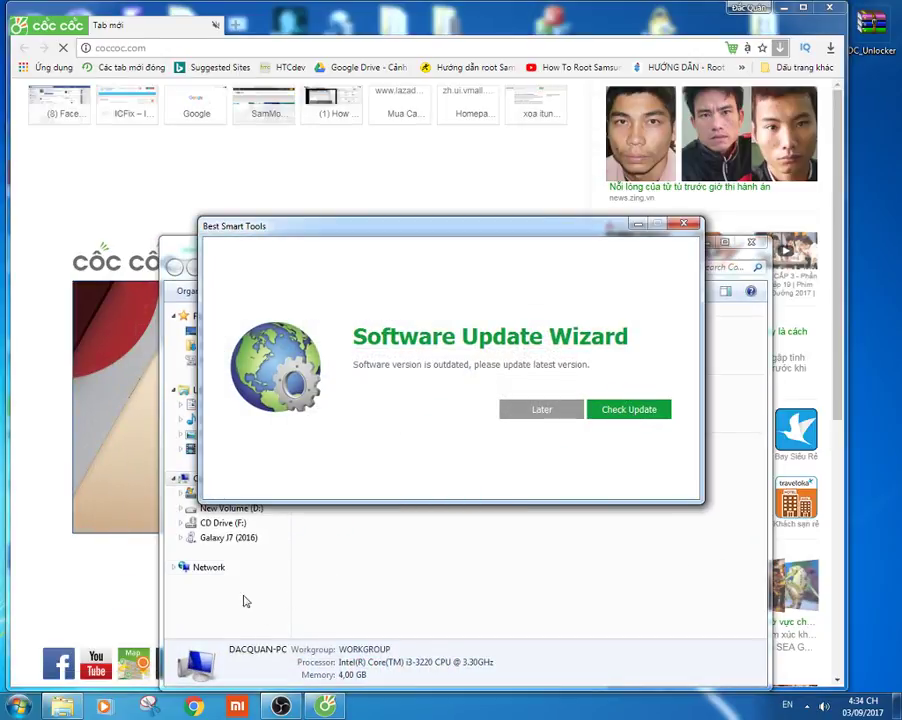
pyautogui.click(238, 509)
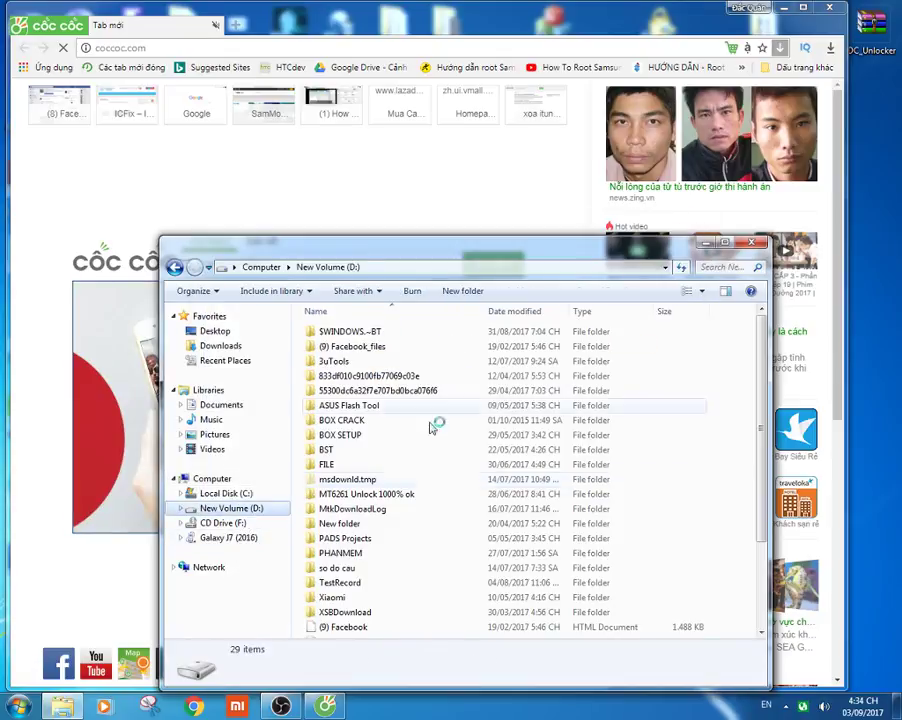
pyautogui.doubleClick(337, 468)
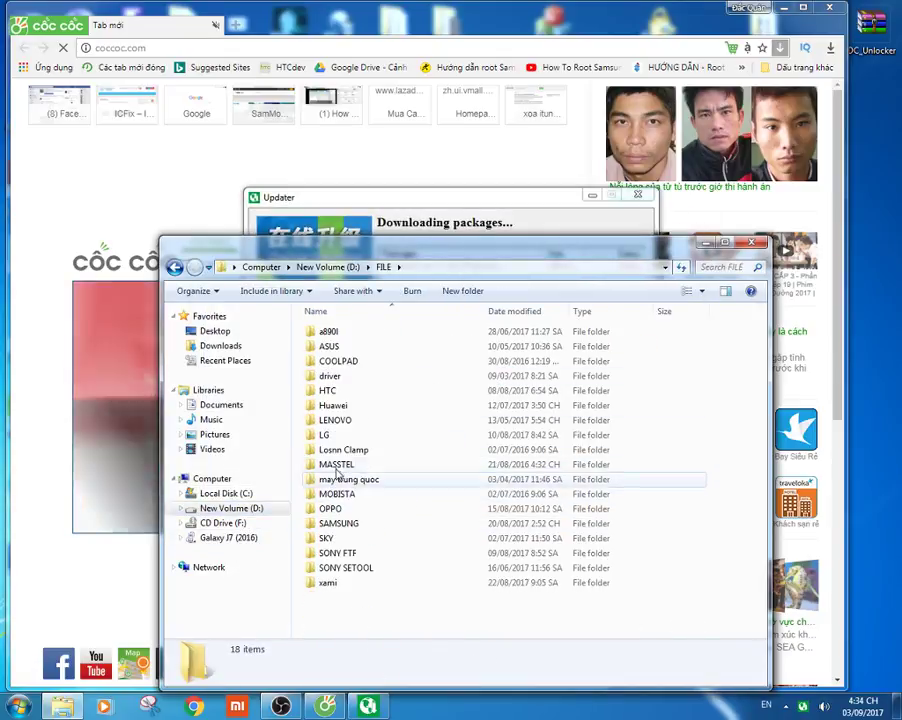
pyautogui.doubleClick(337, 437)
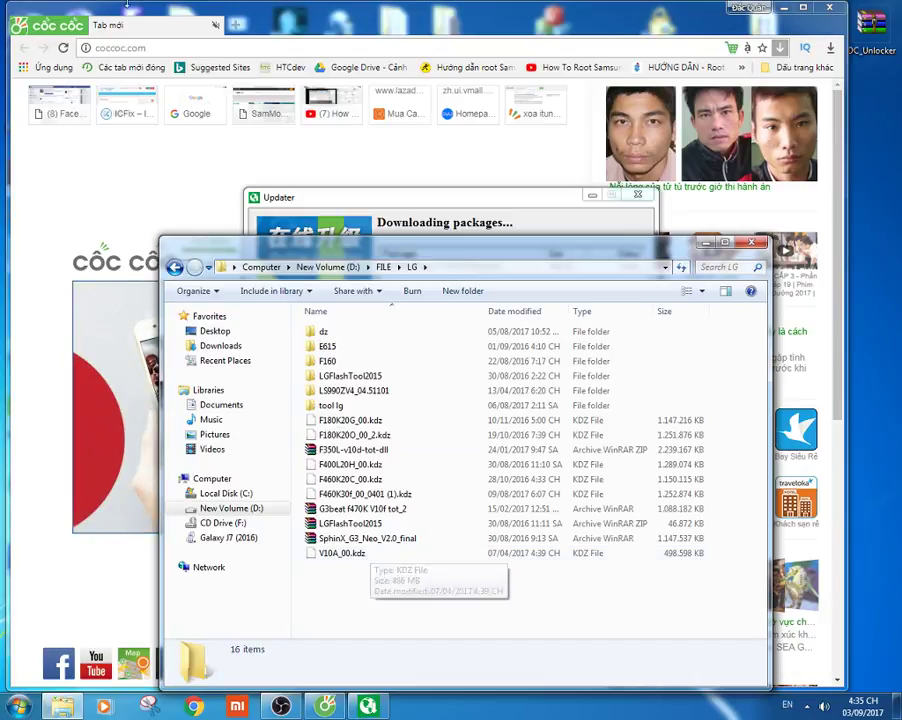
# Check the updater's download progress and look through the LG firmware files and the F160 subfolder.
pyautogui.click(439, 200)
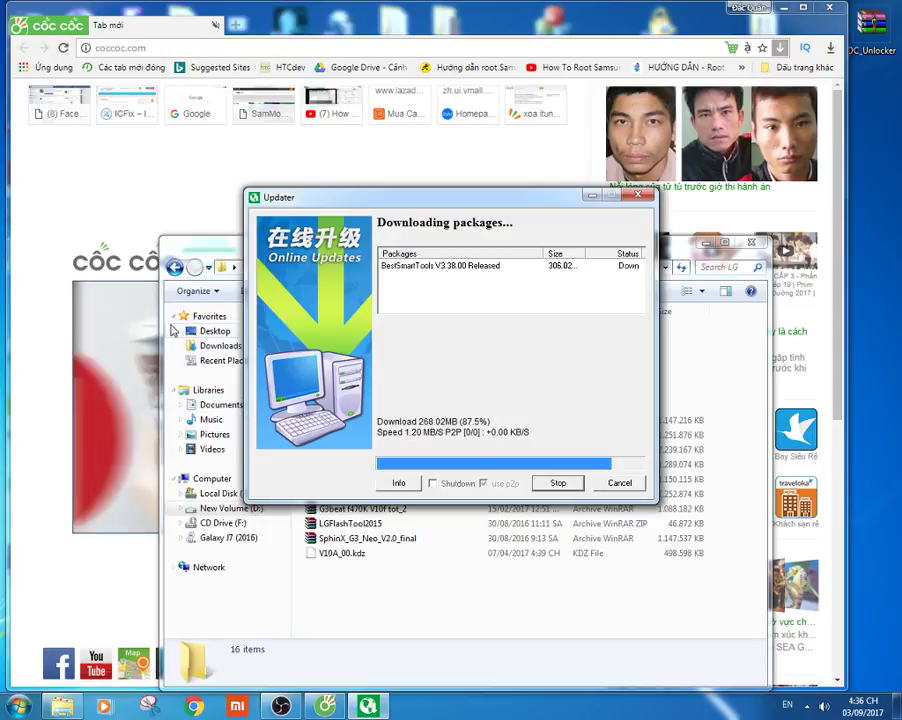
pyautogui.click(166, 258)
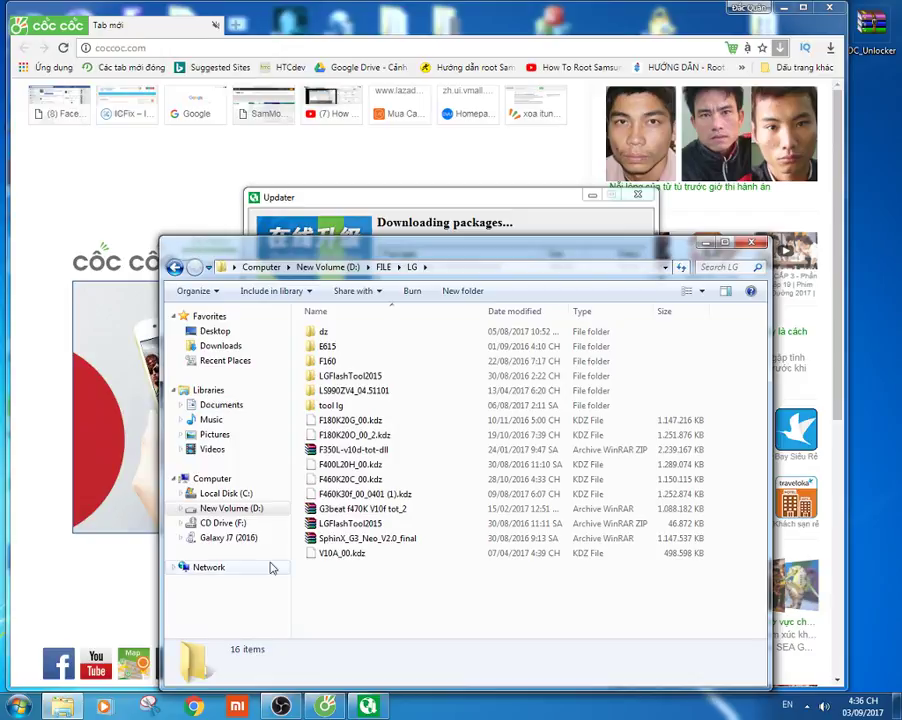
pyautogui.click(365, 466)
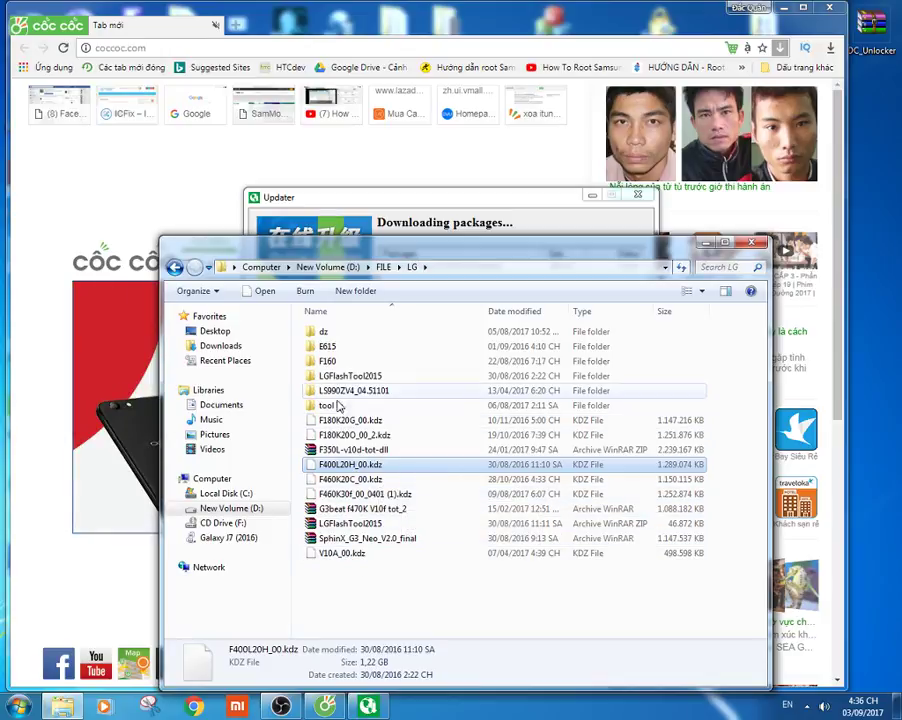
pyautogui.doubleClick(344, 361)
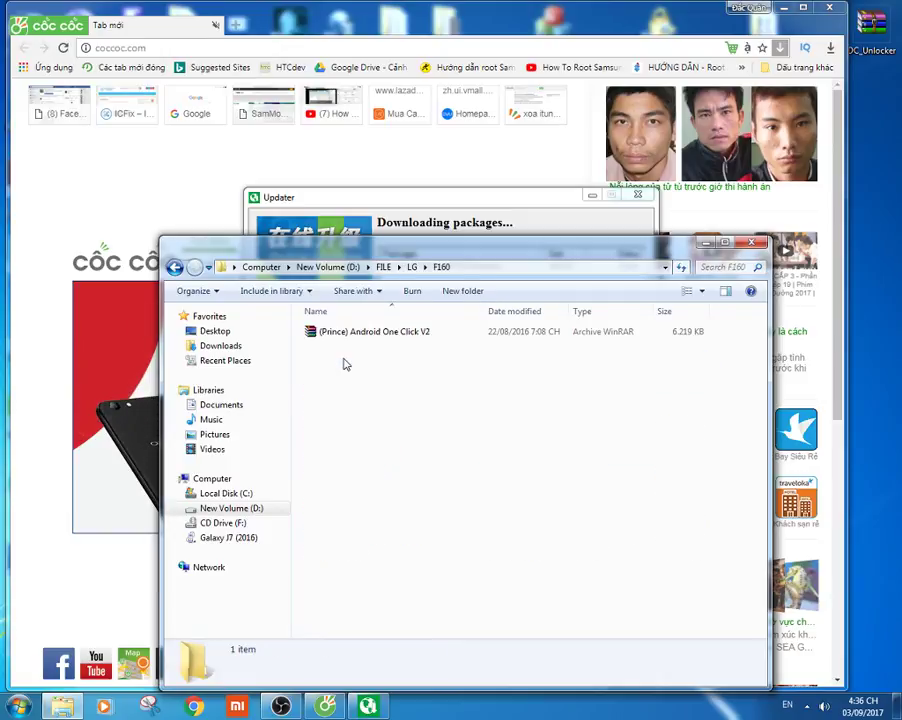
pyautogui.click(174, 267)
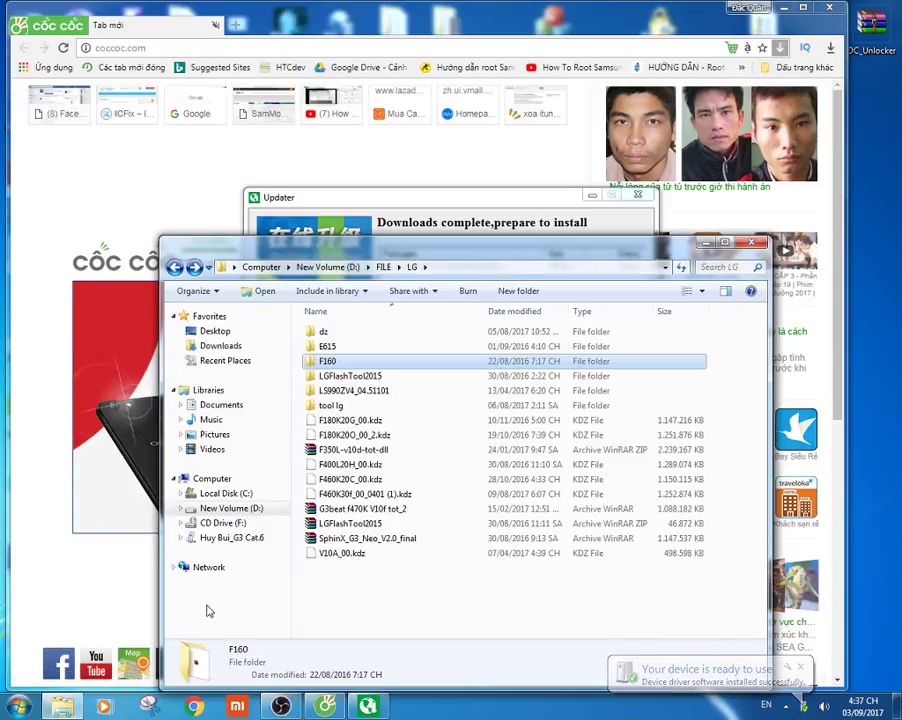
# Check the internal storage of the connected G3 Cat.6 phone, then close the file explorer.
pyautogui.click(232, 538)
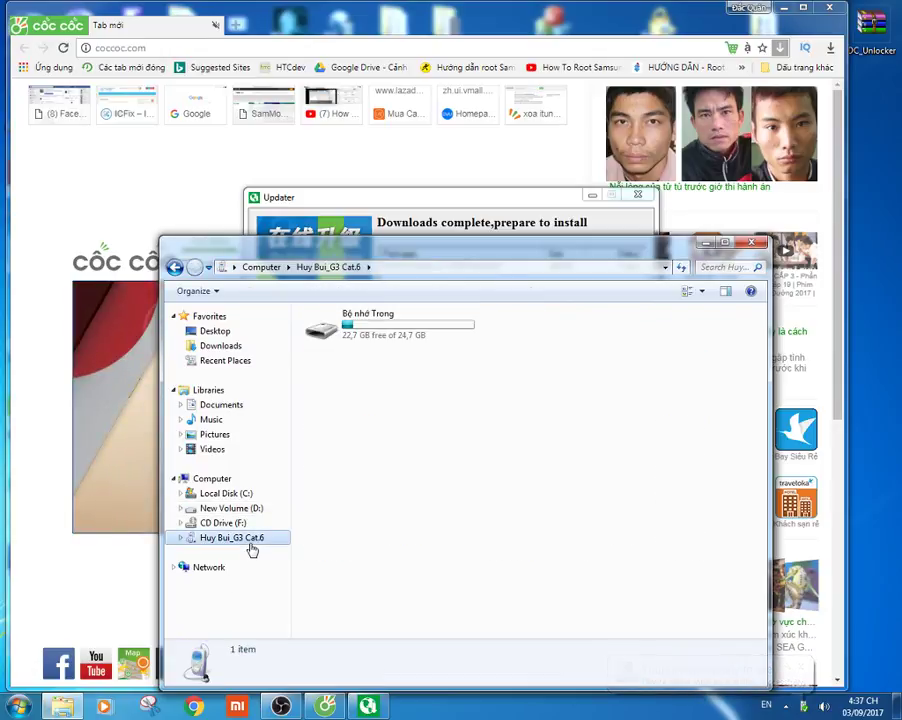
pyautogui.doubleClick(380, 330)
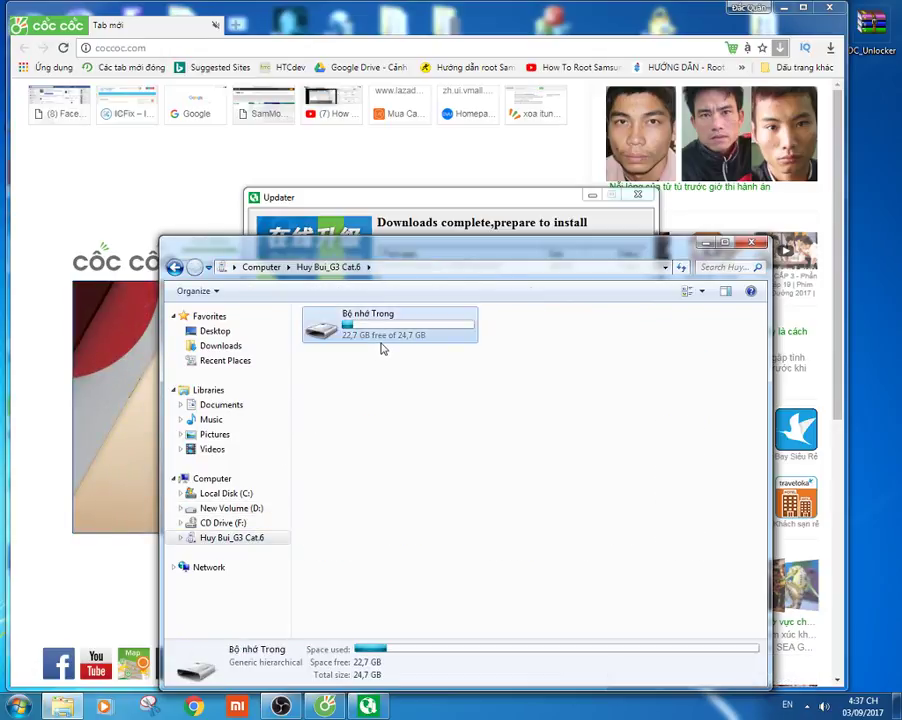
pyautogui.click(750, 244)
# Install the downloaded BST V3.38.00 update, agreeing to close the main program and accepting the license agreement.
pyautogui.click(808, 706)
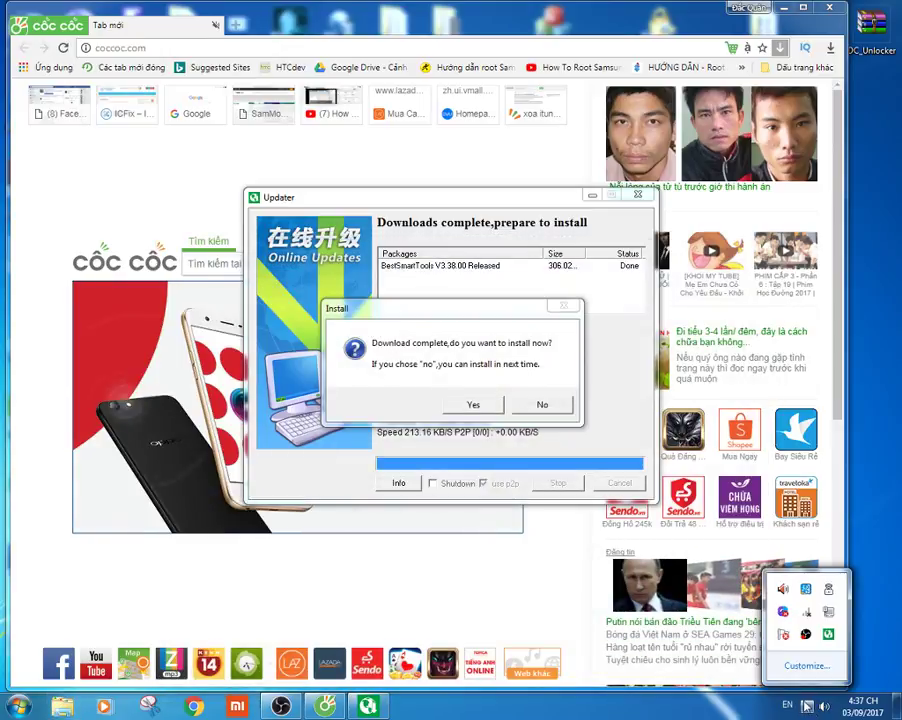
pyautogui.click(500, 405)
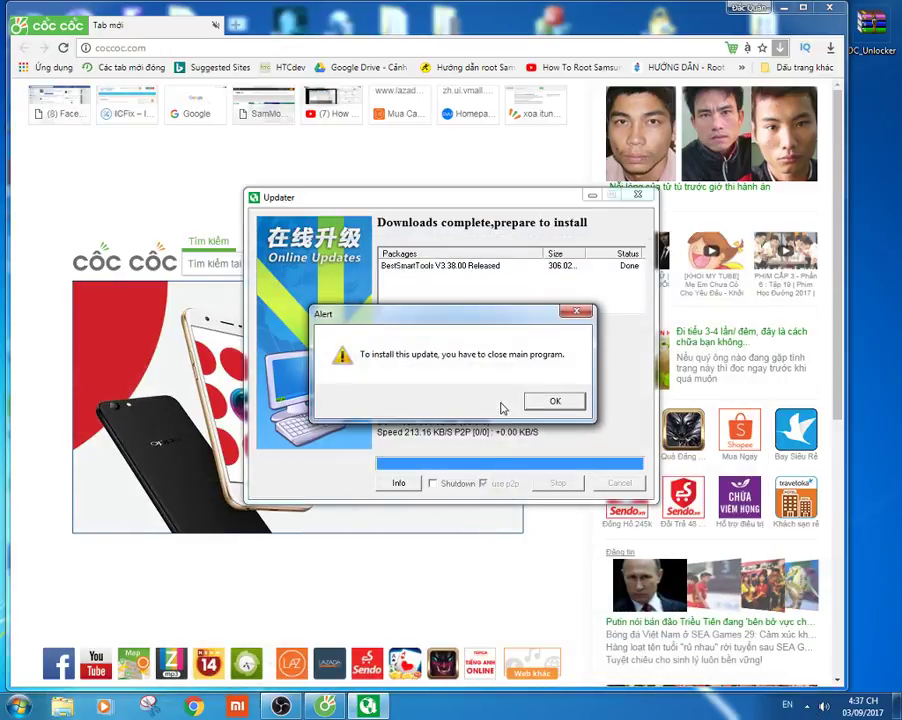
pyautogui.click(553, 403)
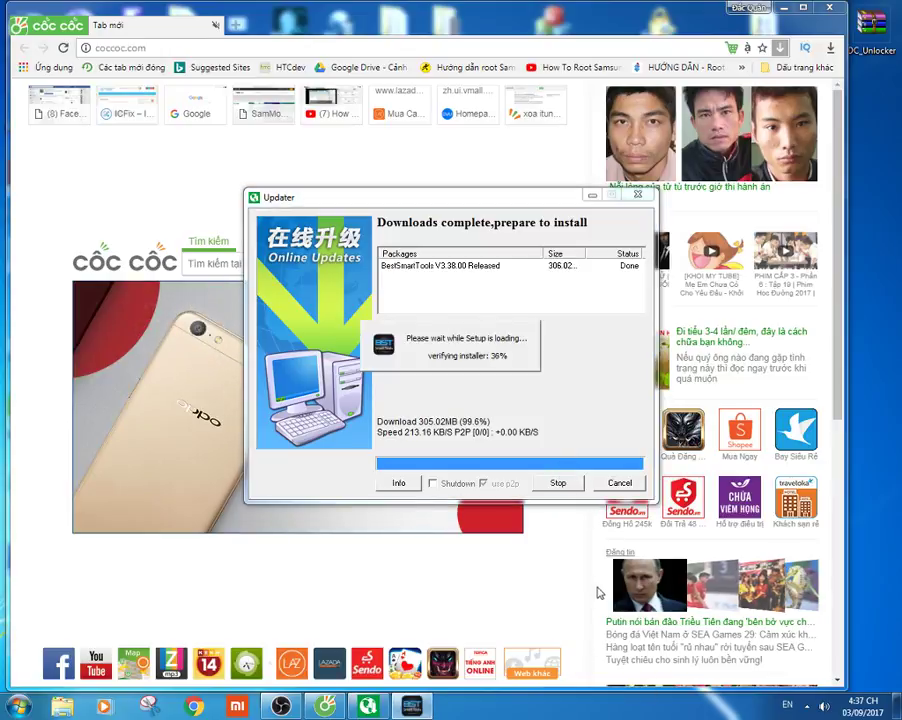
pyautogui.click(808, 706)
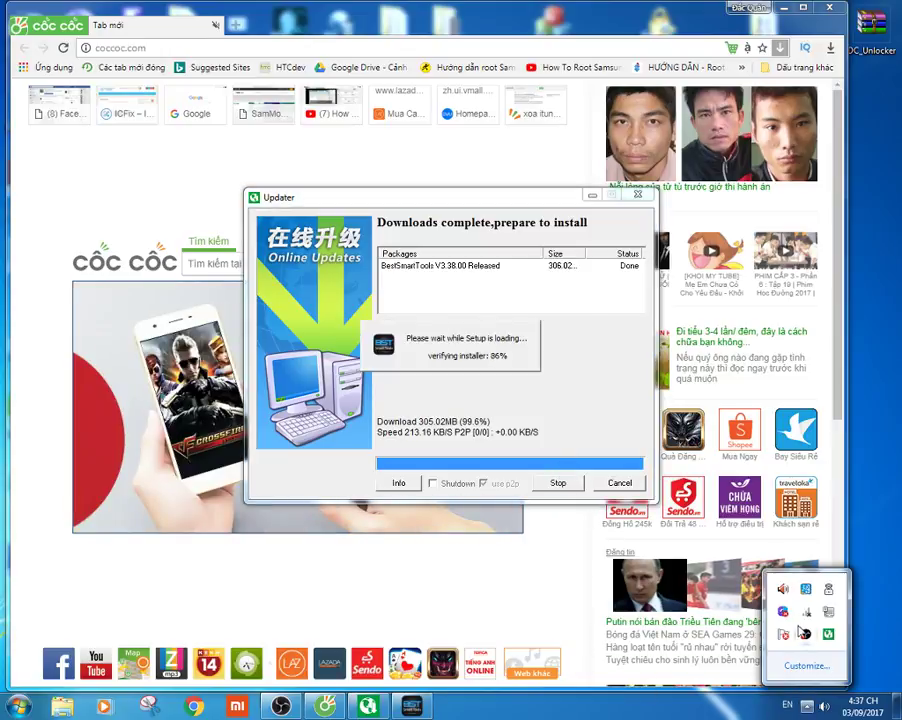
pyautogui.click(526, 462)
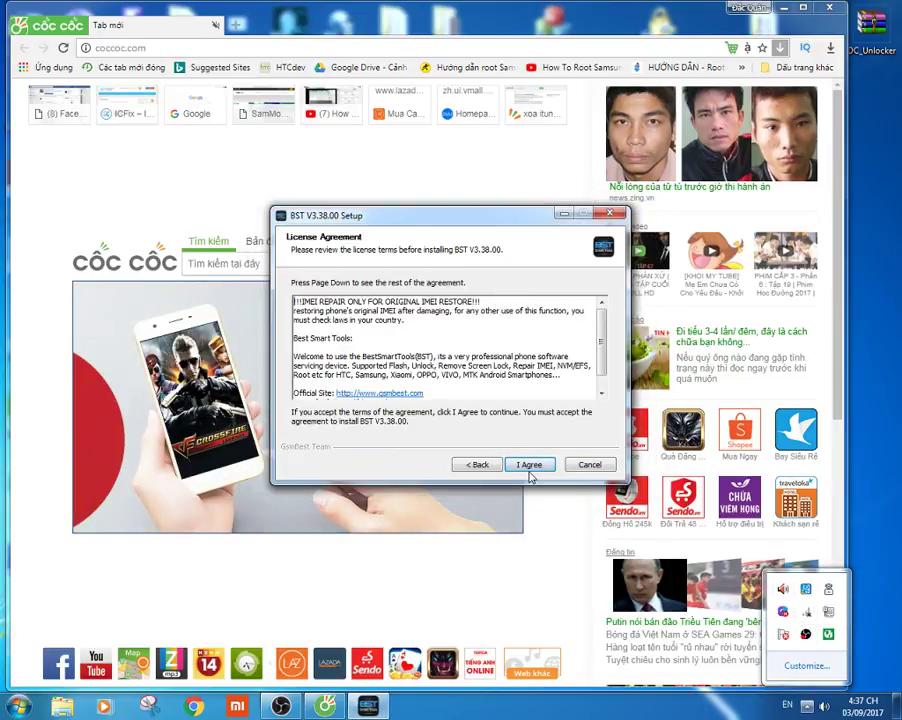
pyautogui.click(529, 468)
pyautogui.click(529, 468)
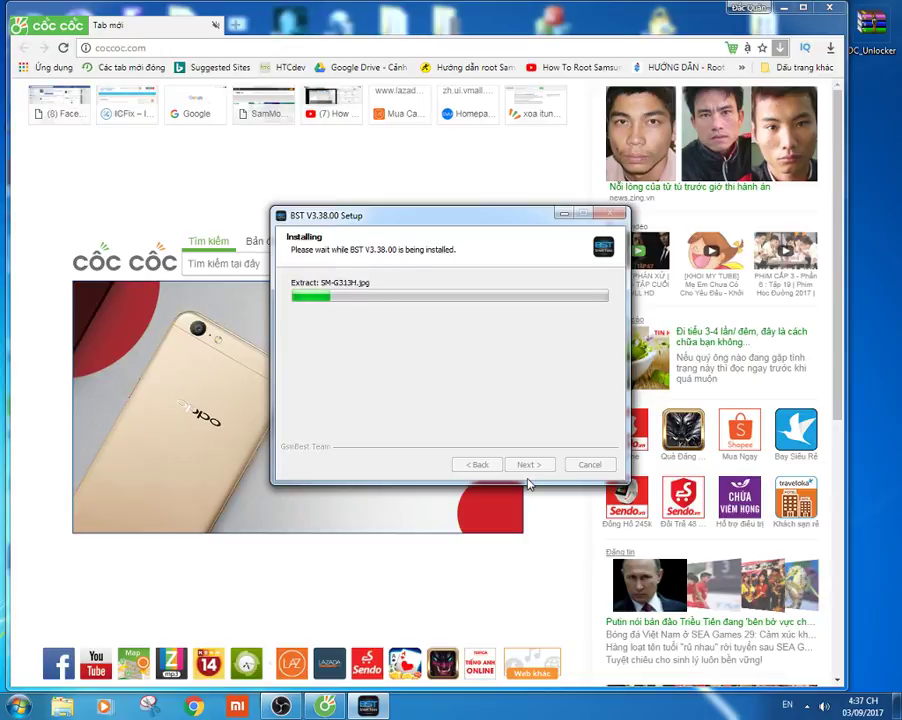
# Search the web for "f460l rom goc" in the Cốc Cốc browser.
pyautogui.click(249, 47)
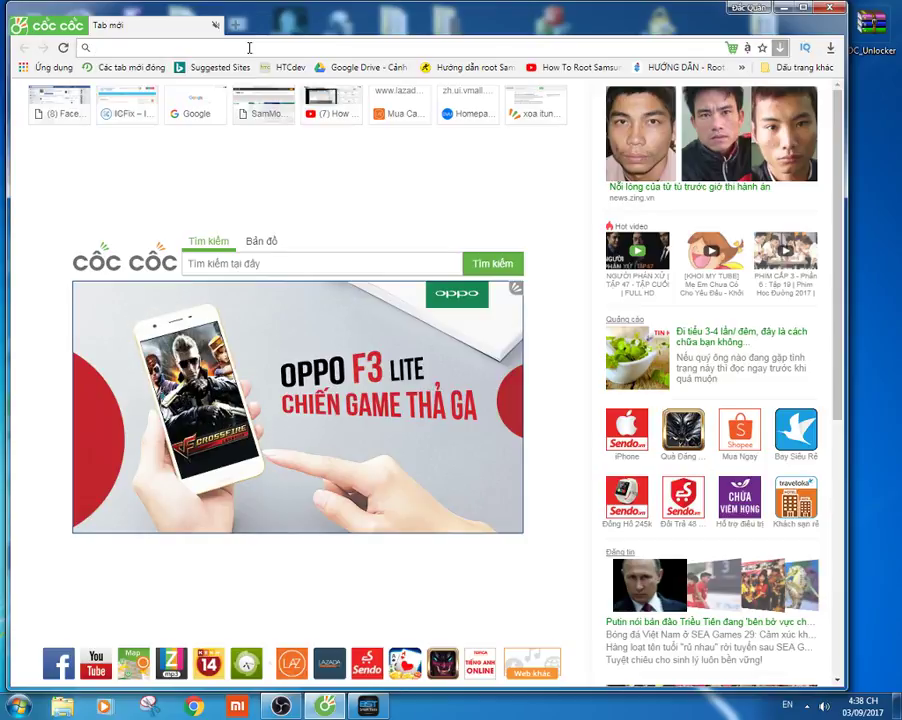
pyautogui.write('rom ')
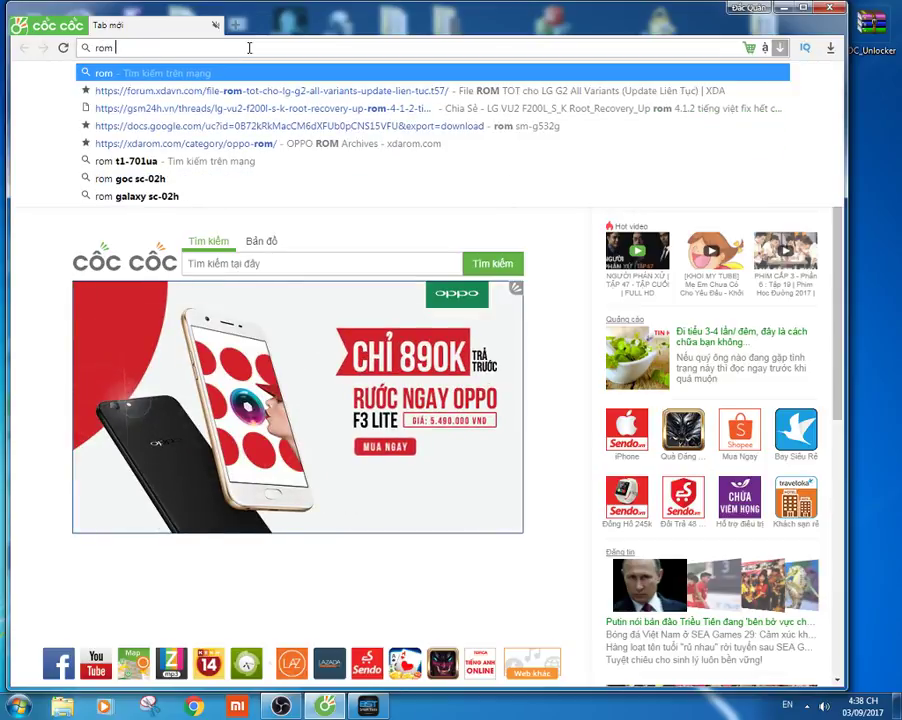
pyautogui.write('f460l')
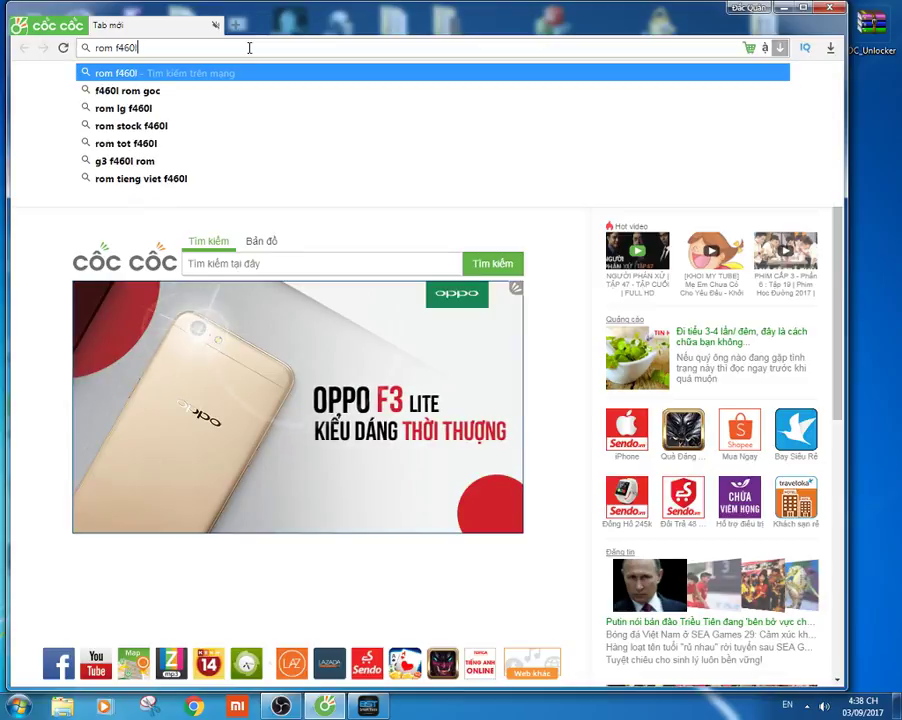
pyautogui.press('Down')
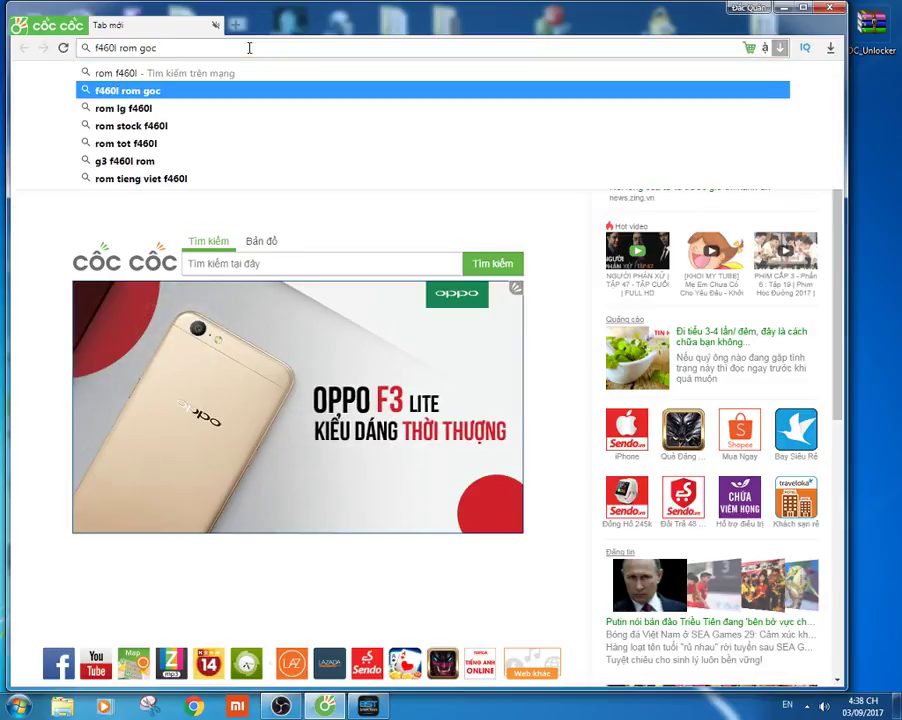
pyautogui.press('Return')
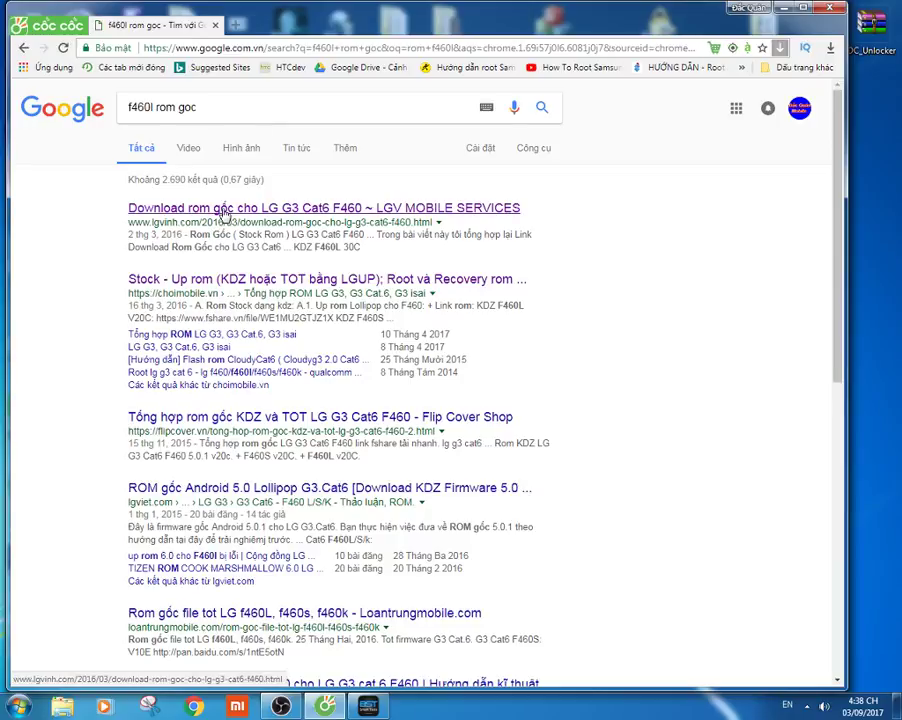
# Open the lgvinh.com stock ROM result in a new tab and the choimobile.vn result, then view lgvinh.com's KDZ and TOT download links.
pyautogui.rightClick(225, 211)
pyautogui.click(240, 218)
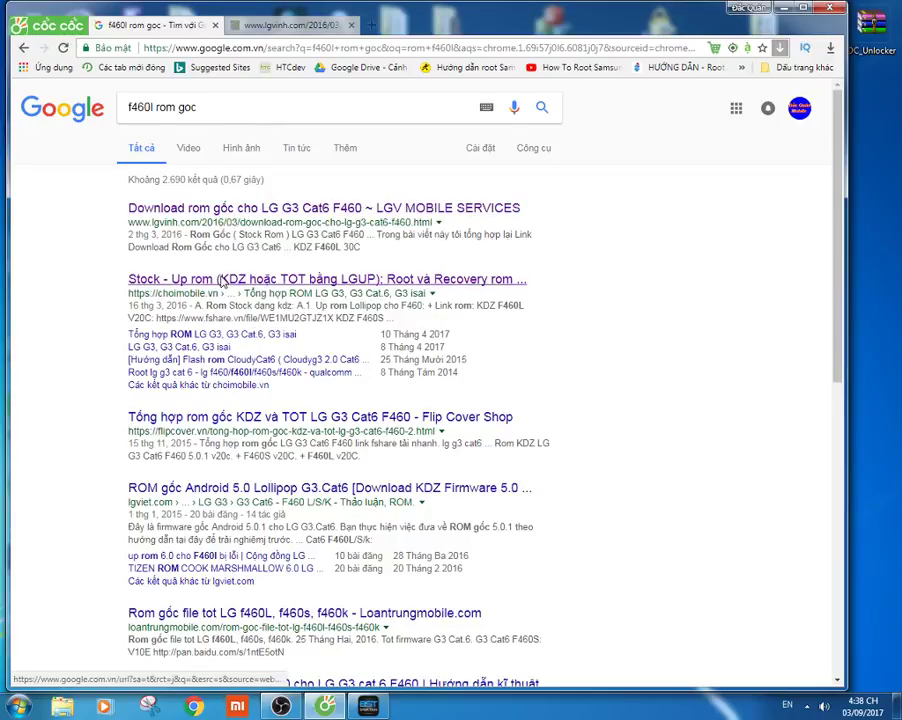
pyautogui.click(225, 286)
pyautogui.click(292, 26)
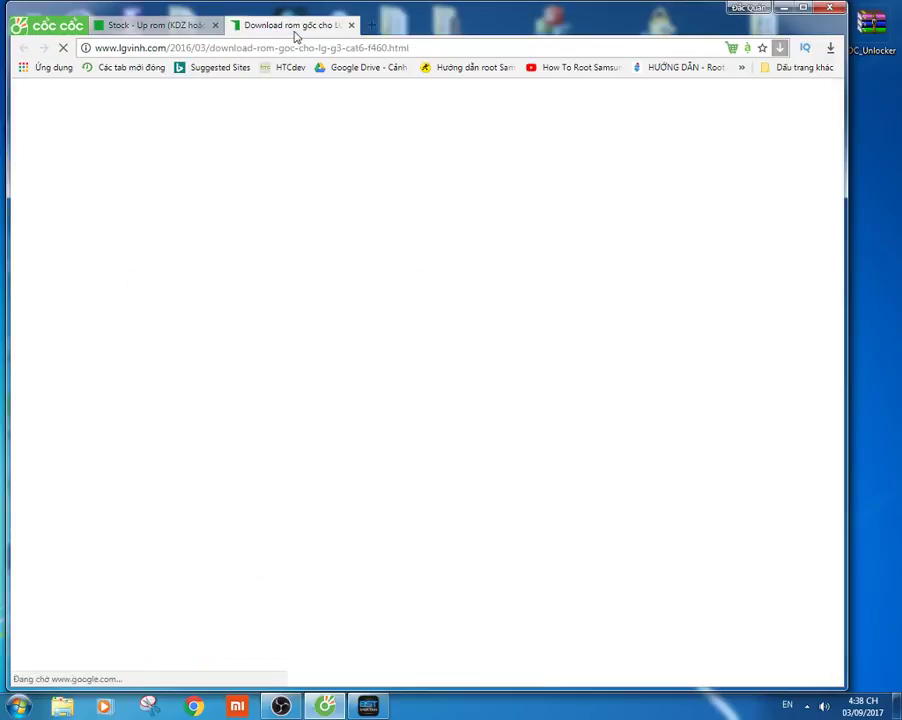
pyautogui.scroll(-5, 170, 340)
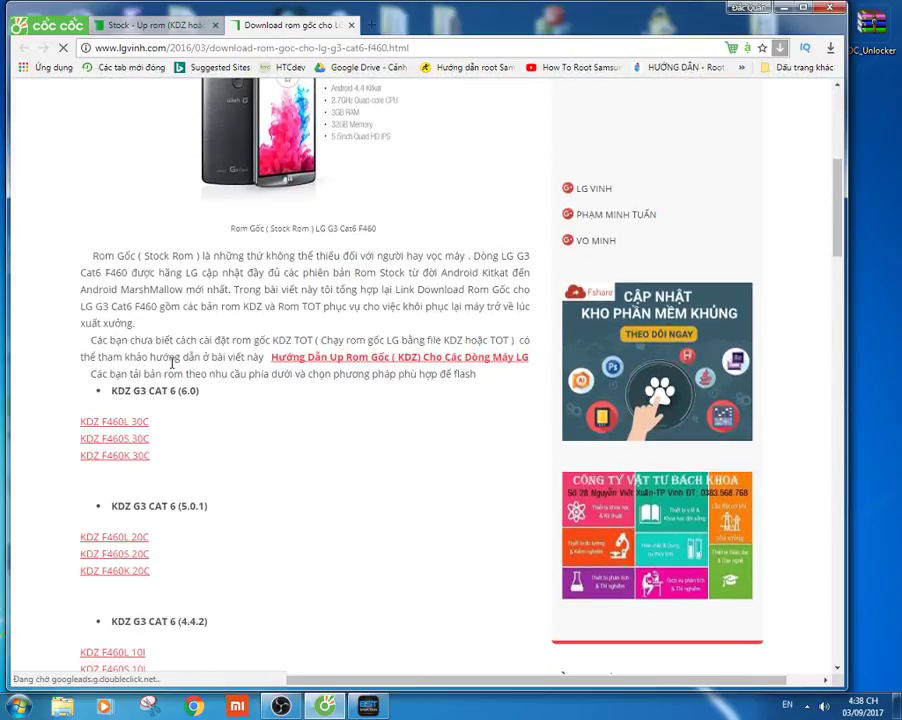
pyautogui.scroll(-1, 146, 470)
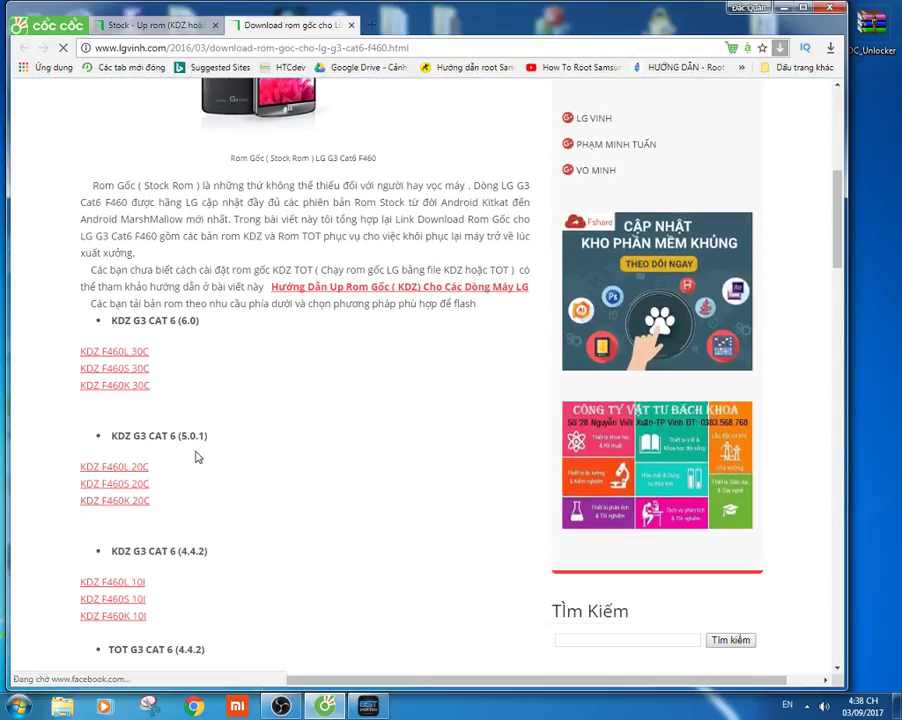
pyautogui.scroll(-1, 195, 460)
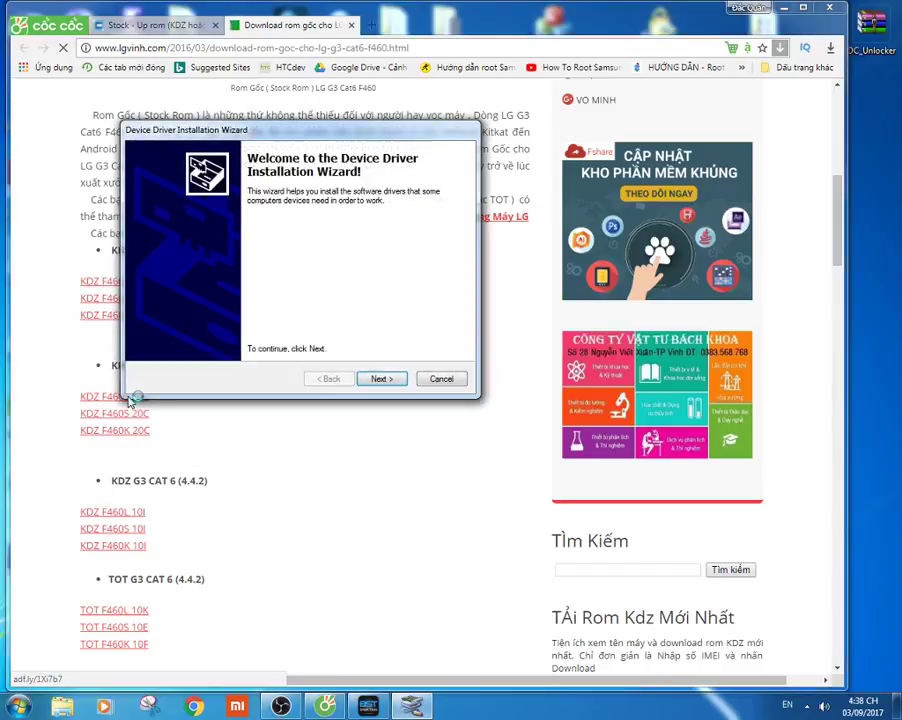
# Continue the device driver installation and open the KDZ F460L 30C download link in a new tab.
pyautogui.click(381, 379)
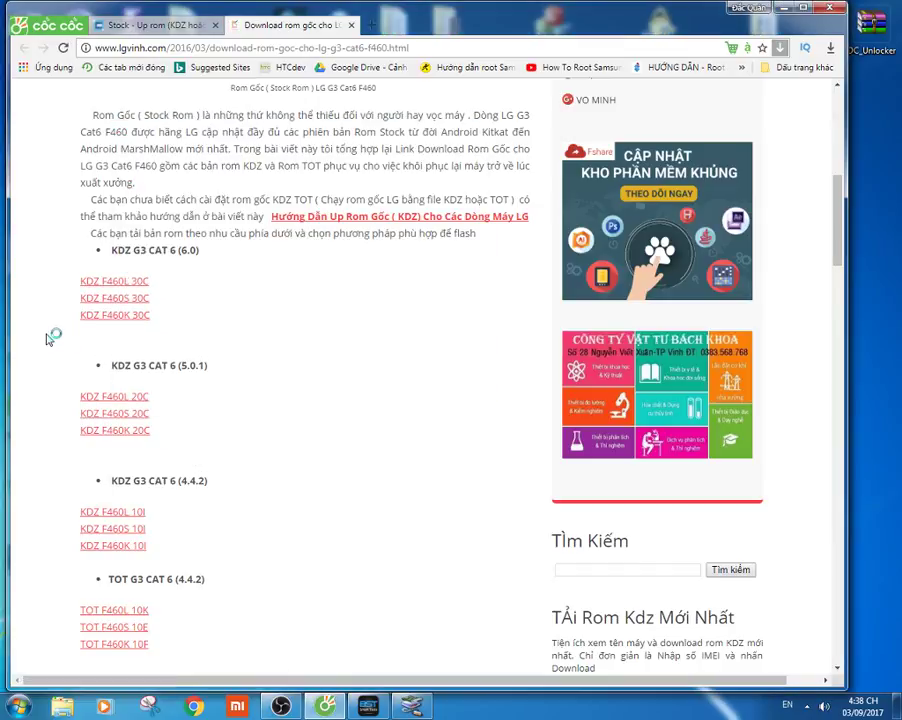
pyautogui.rightClick(148, 296)
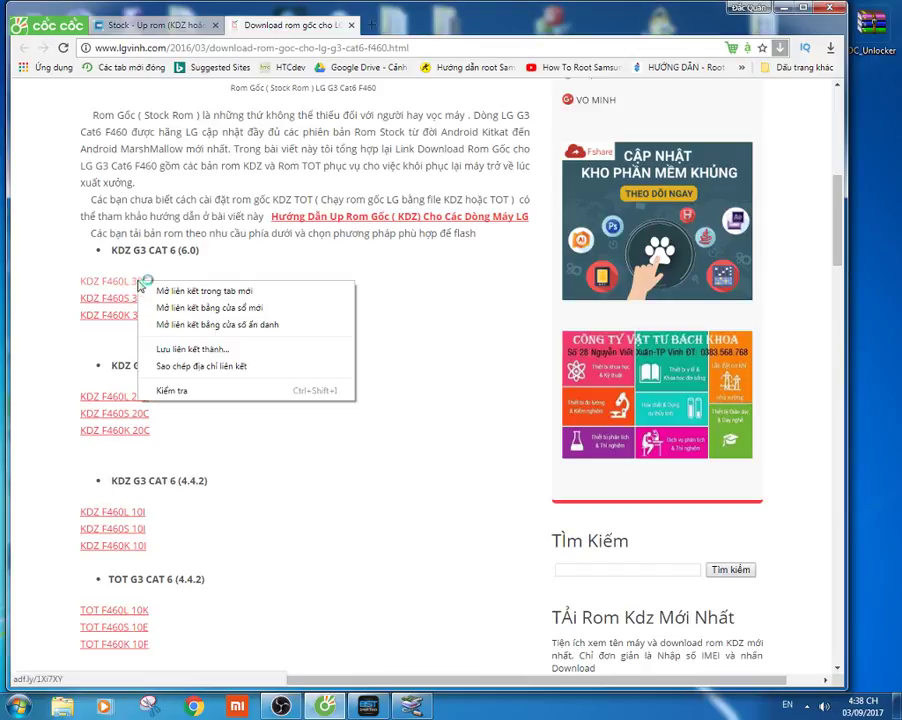
pyautogui.click(163, 342)
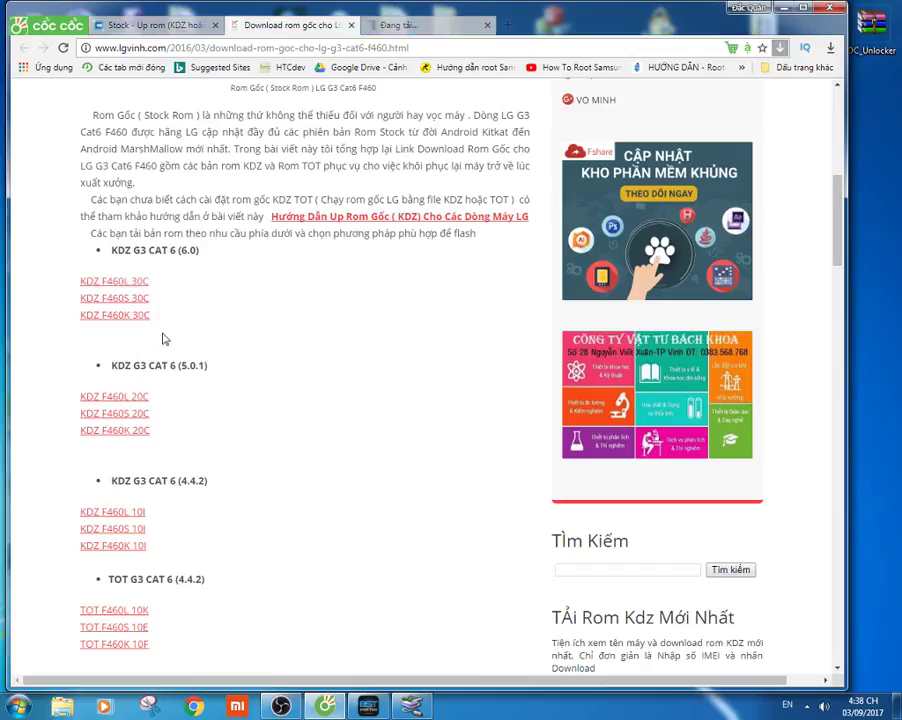
# Open the KDZ F460L 20C download link in a new tab and check the loading adf.ly page for the 30C ROM.
pyautogui.rightClick(152, 396)
pyautogui.click(170, 403)
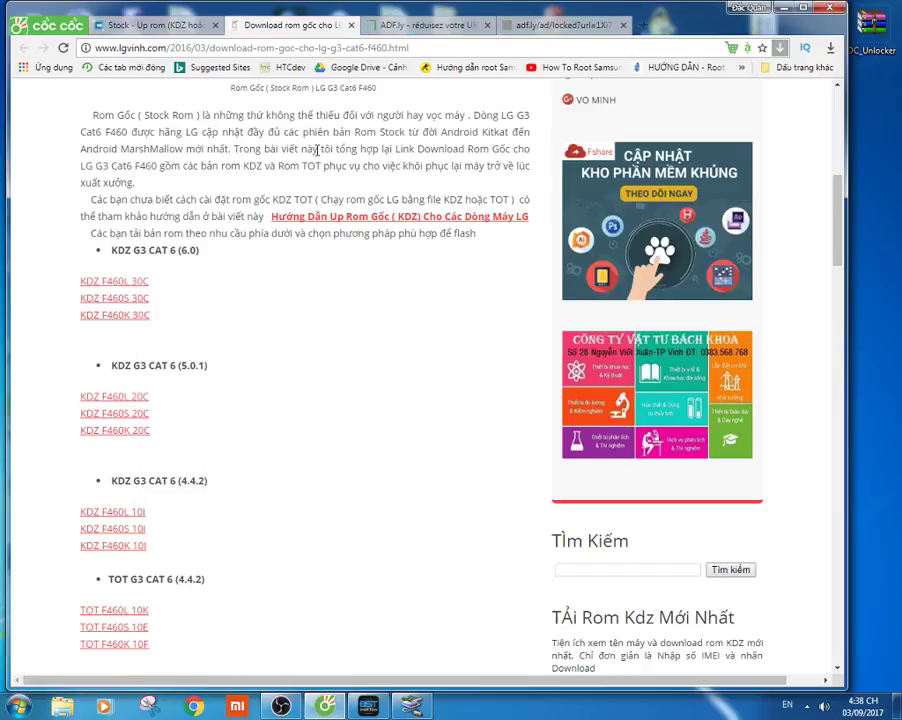
pyautogui.click(420, 25)
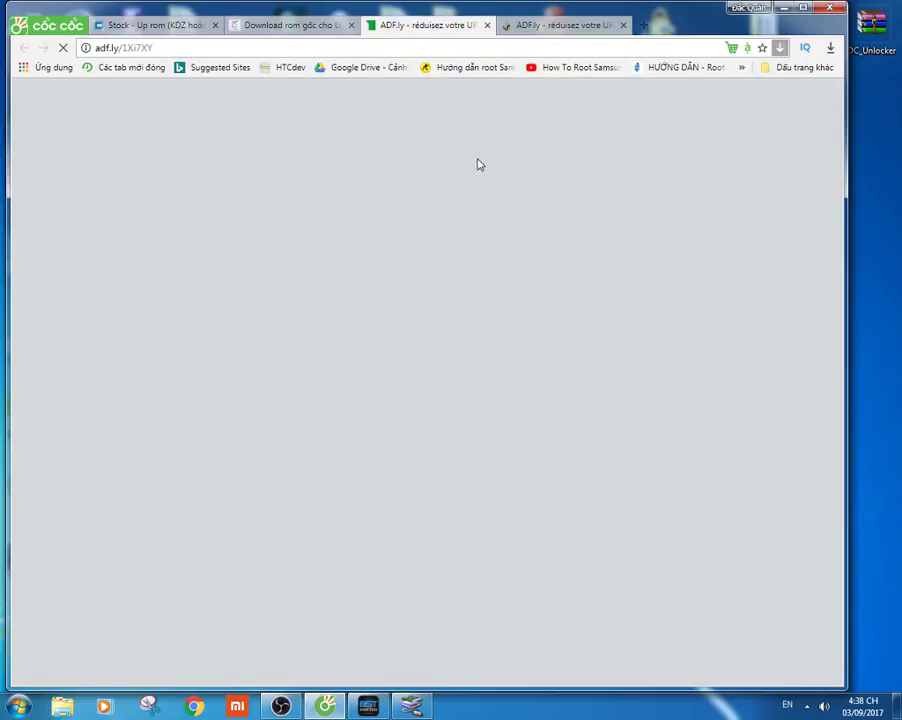
pyautogui.click(280, 25)
pyautogui.scroll(5, 306, 290)
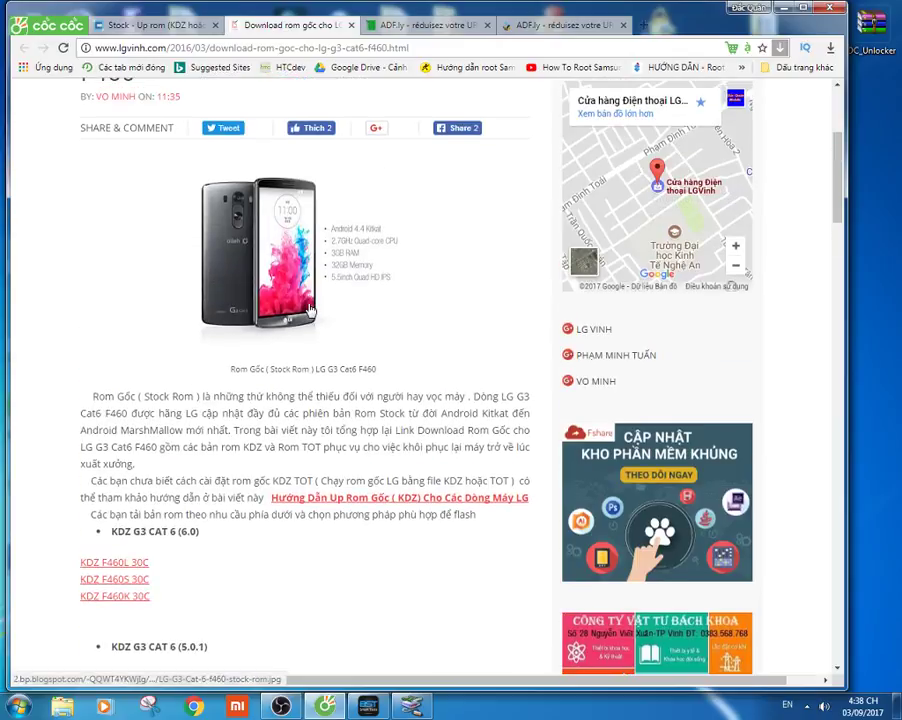
pyautogui.click(452, 27)
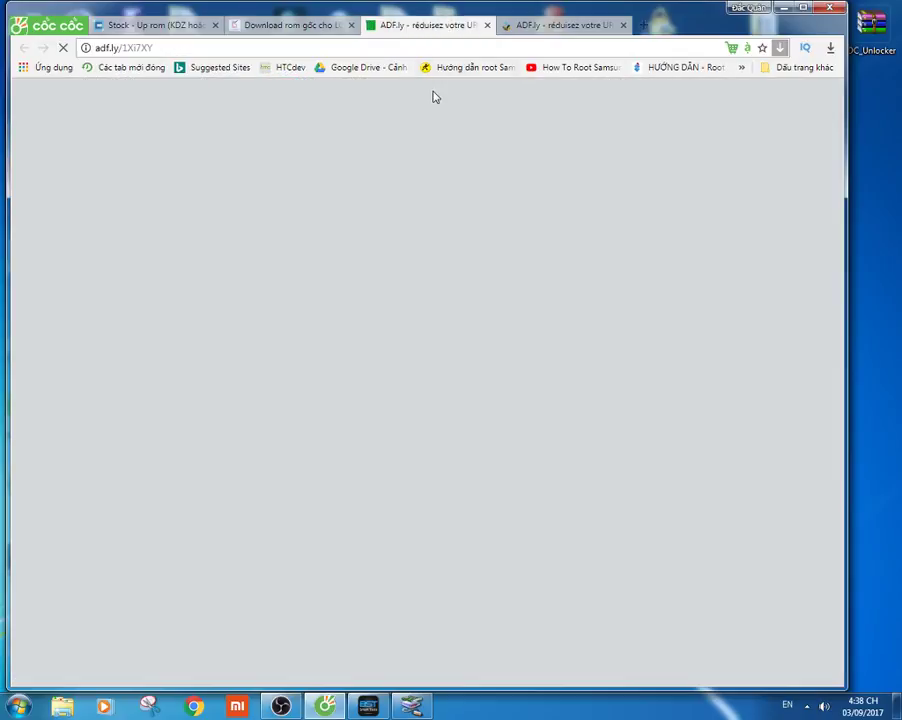
pyautogui.click(289, 25)
pyautogui.scroll(4, 295, 179)
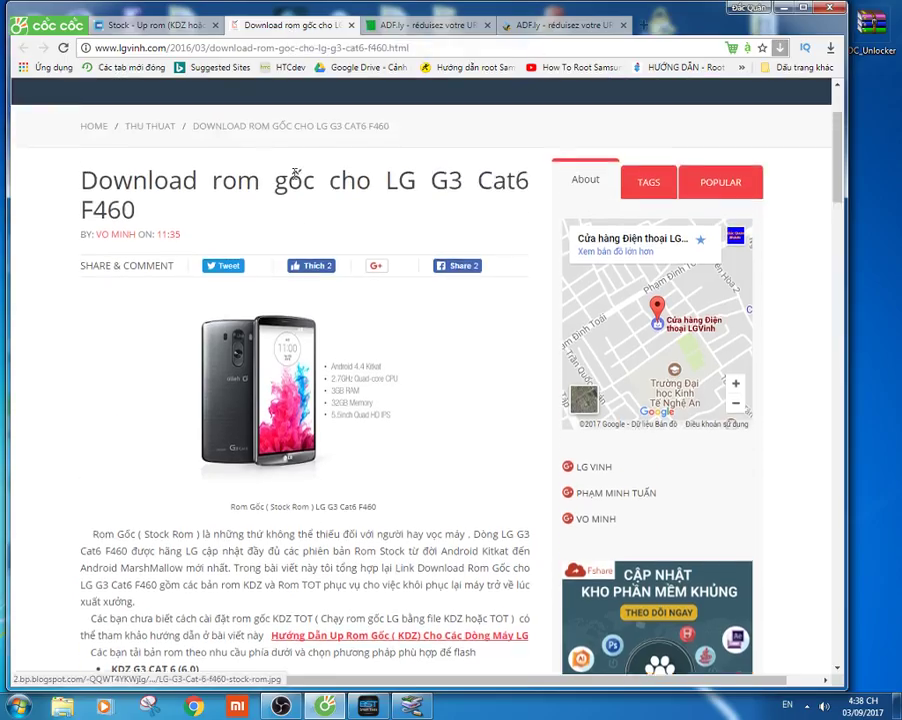
# Decline the RapidFiles ZIP download on the adf.ly page and skip the ad to reach the F460L 30C file on Fshare.
pyautogui.click(396, 27)
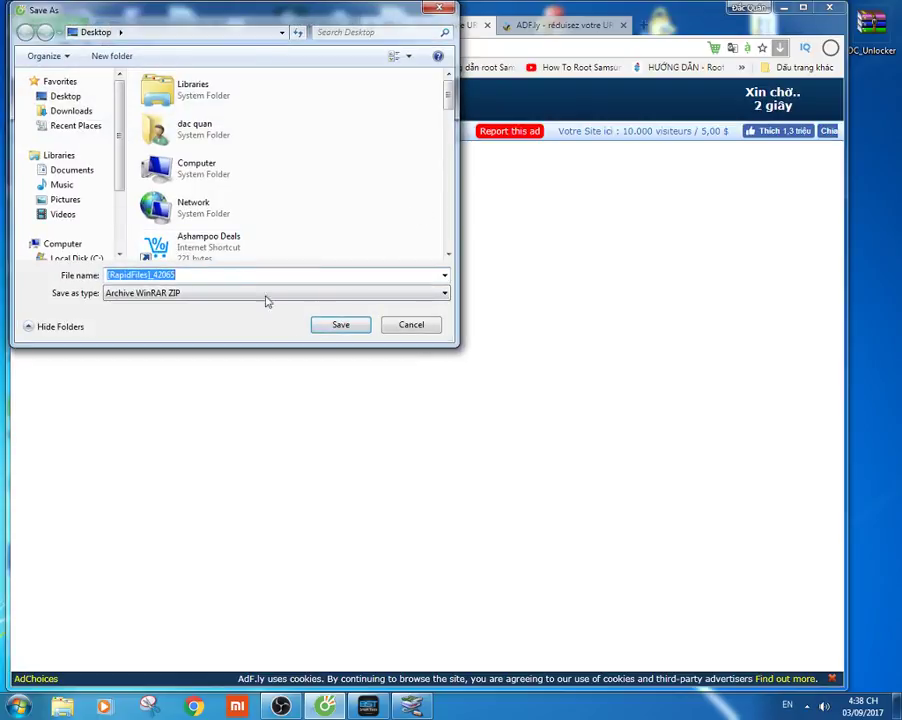
pyautogui.click(429, 323)
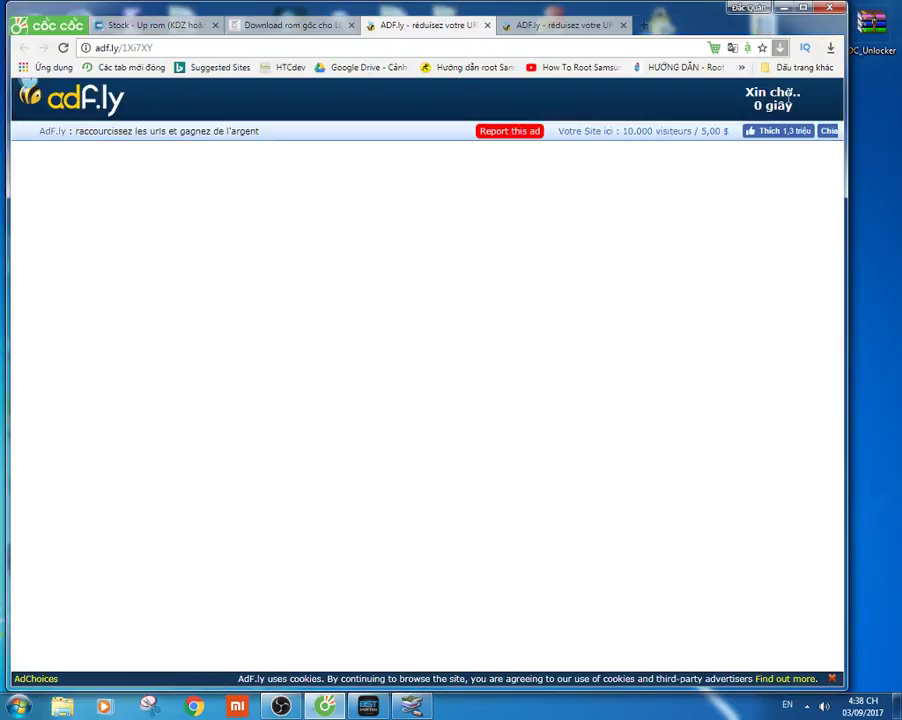
pyautogui.click(710, 99)
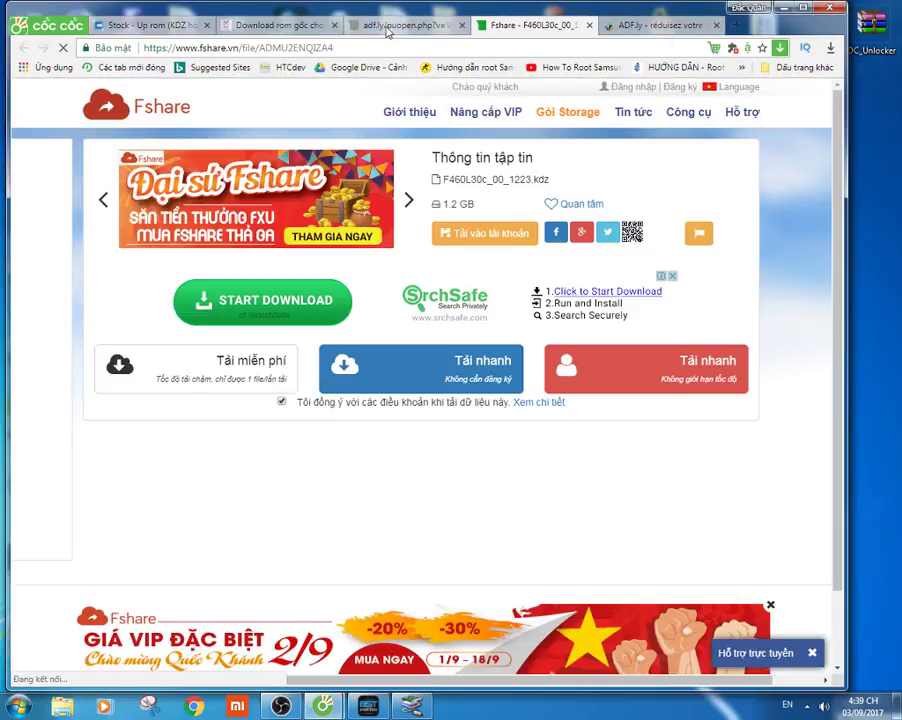
# Dismiss the clknsee.com download prompt and return to the choimobile.vn thread.
pyautogui.click(140, 24)
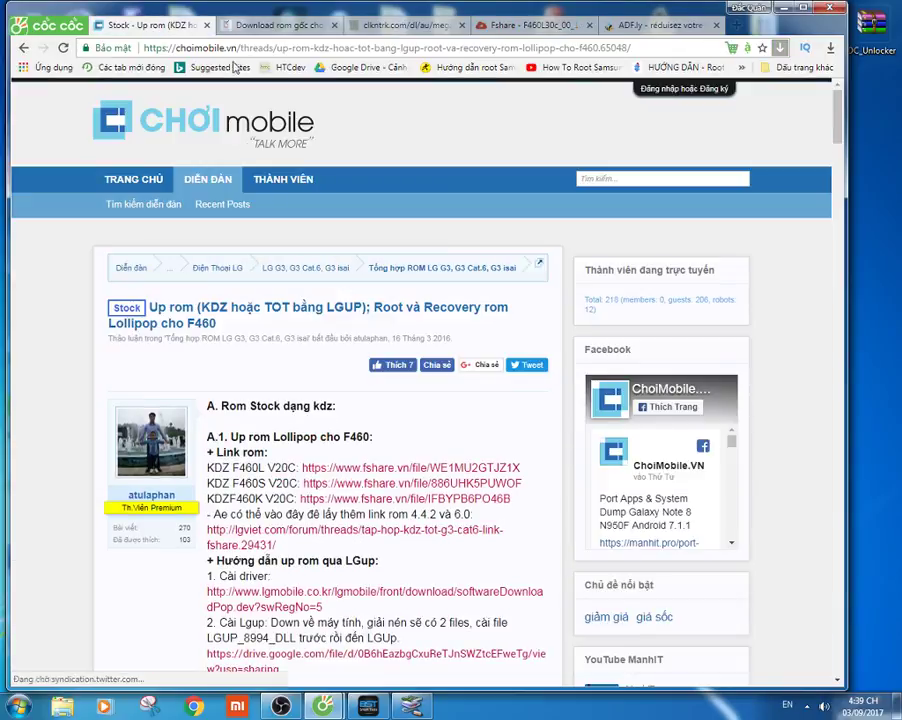
pyautogui.scroll(-1, 224, 287)
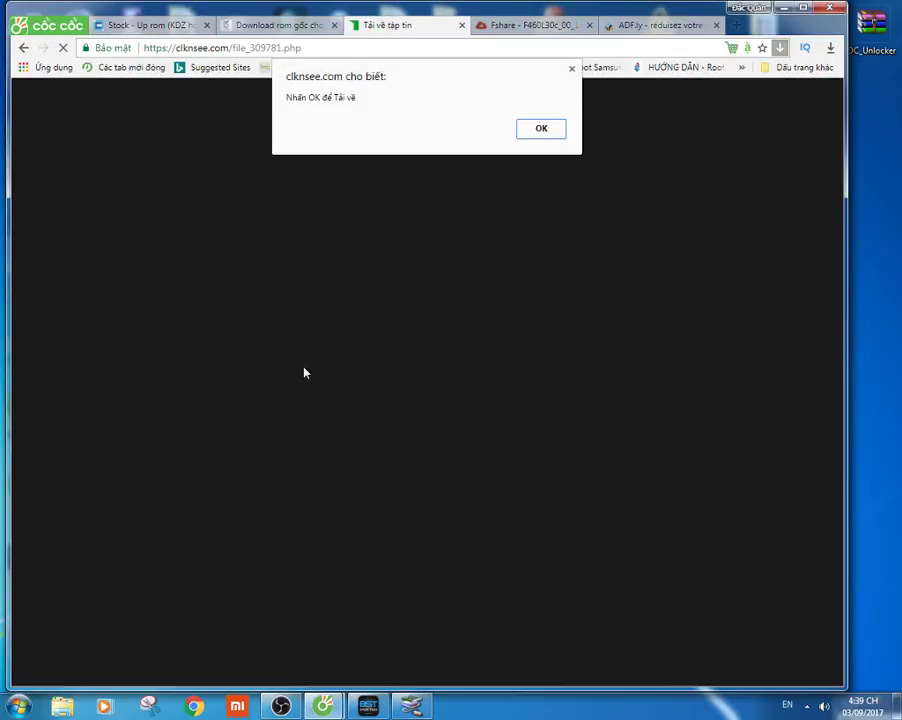
pyautogui.click(572, 70)
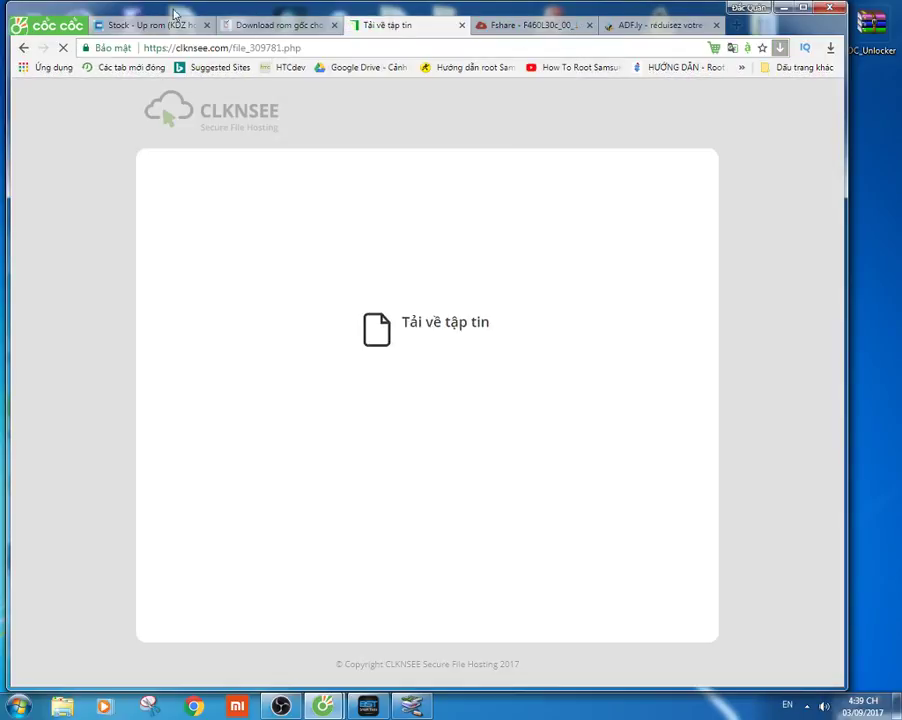
pyautogui.click(151, 30)
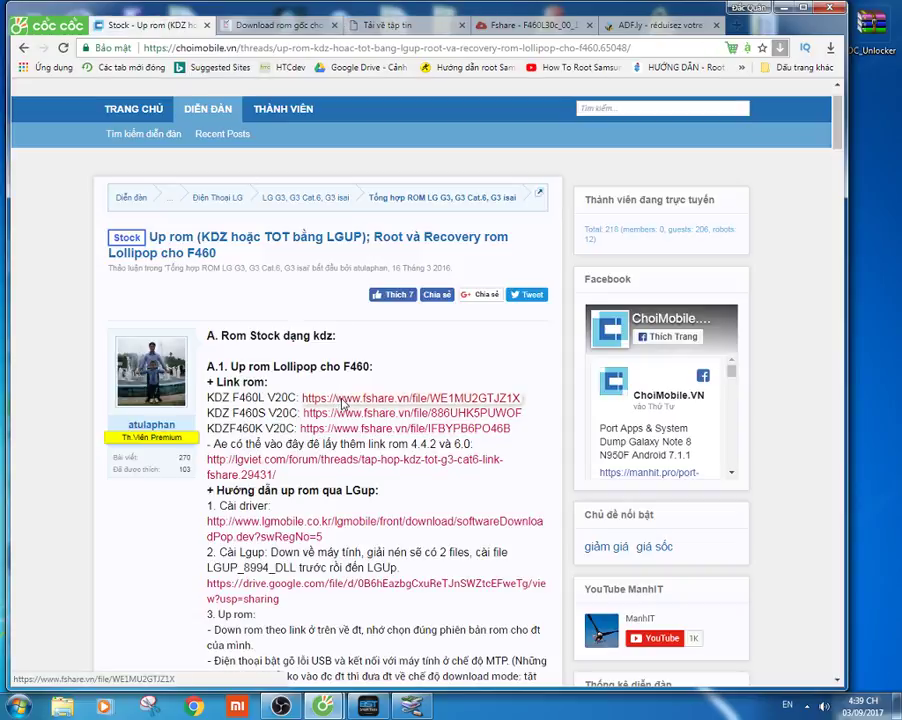
# Examine the choimobile.vn thread's LGUP flashing, rooting and recovery instructions and the ROM links for the F460.
pyautogui.scroll(-1, 85, 486)
pyautogui.scroll(-3, 85, 486)
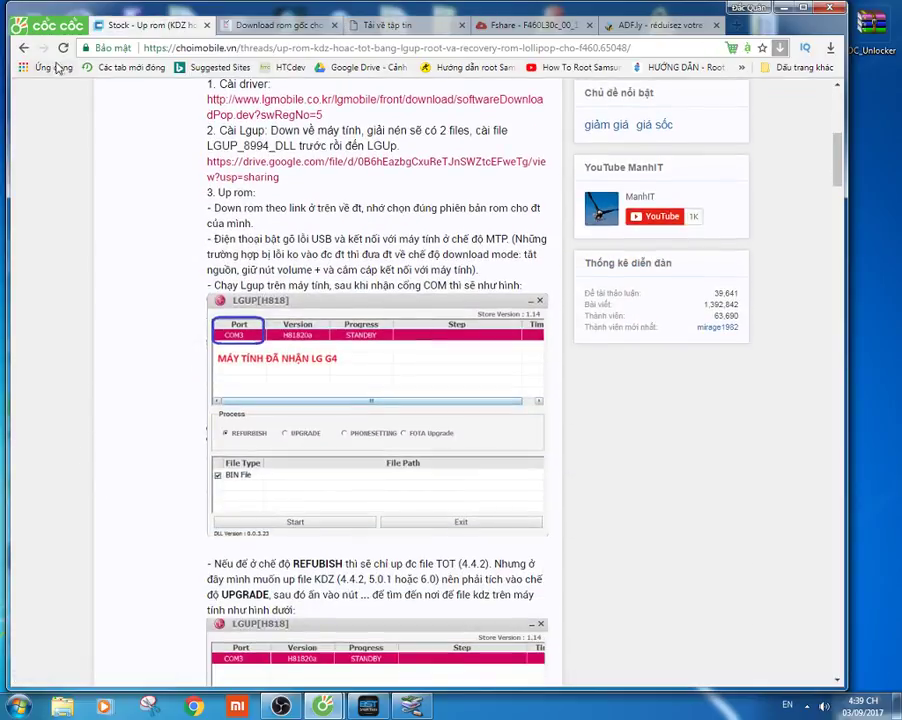
pyautogui.scroll(-3, 84, 152)
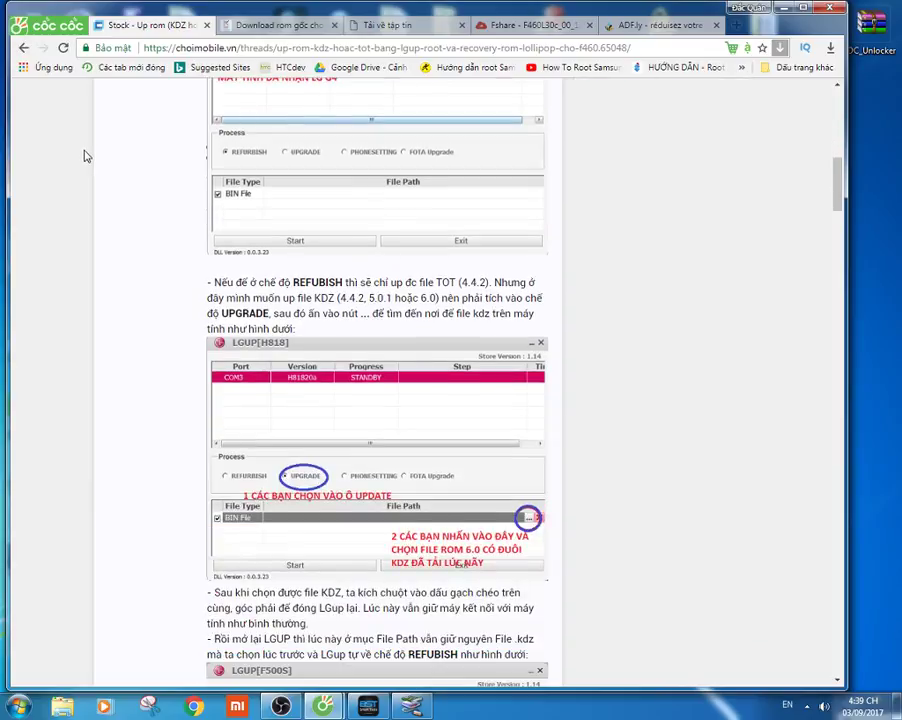
pyautogui.scroll(-2, 85, 155)
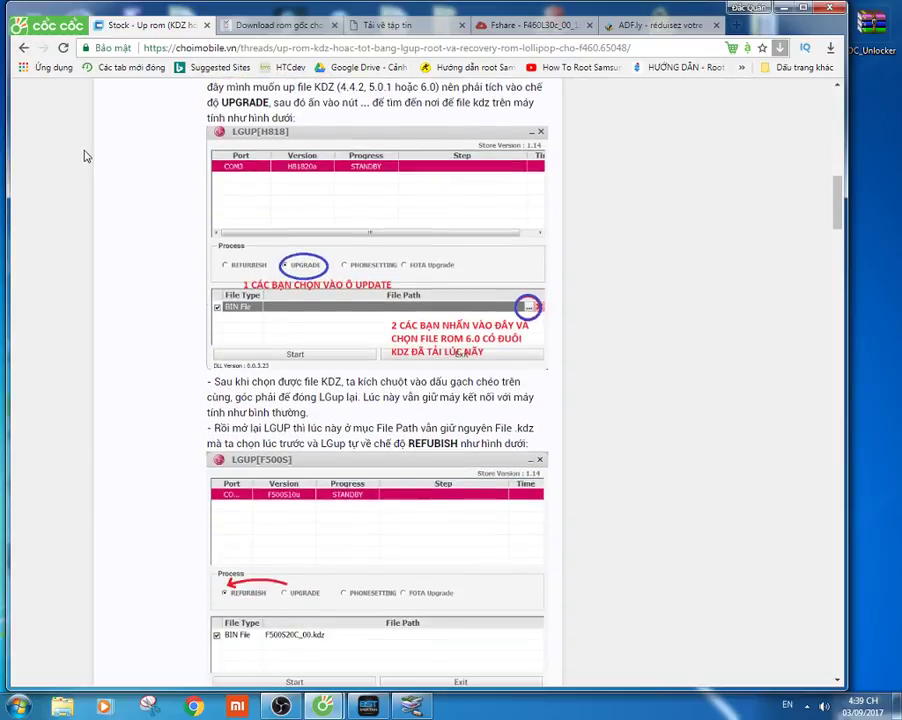
pyautogui.scroll(-1, 85, 155)
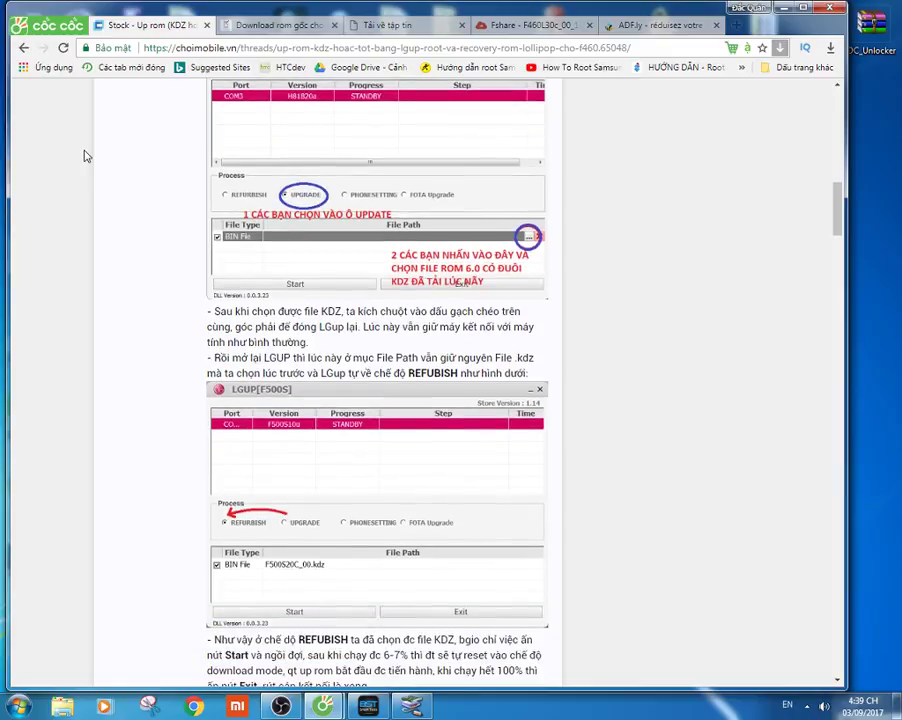
pyautogui.scroll(-3, 85, 155)
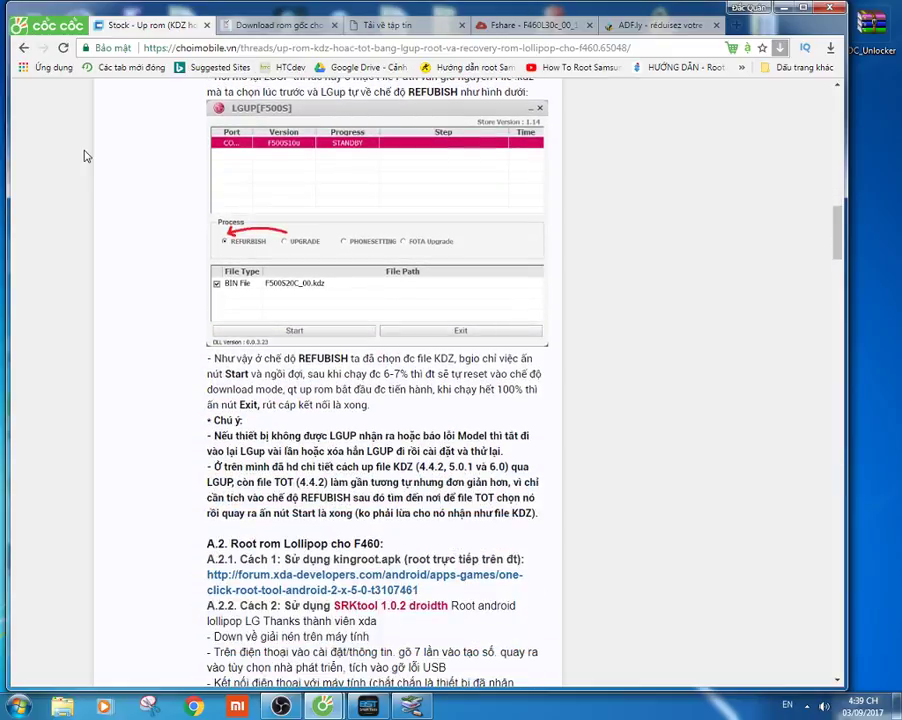
pyautogui.scroll(-5, 87, 155)
pyautogui.scroll(-1, 86, 156)
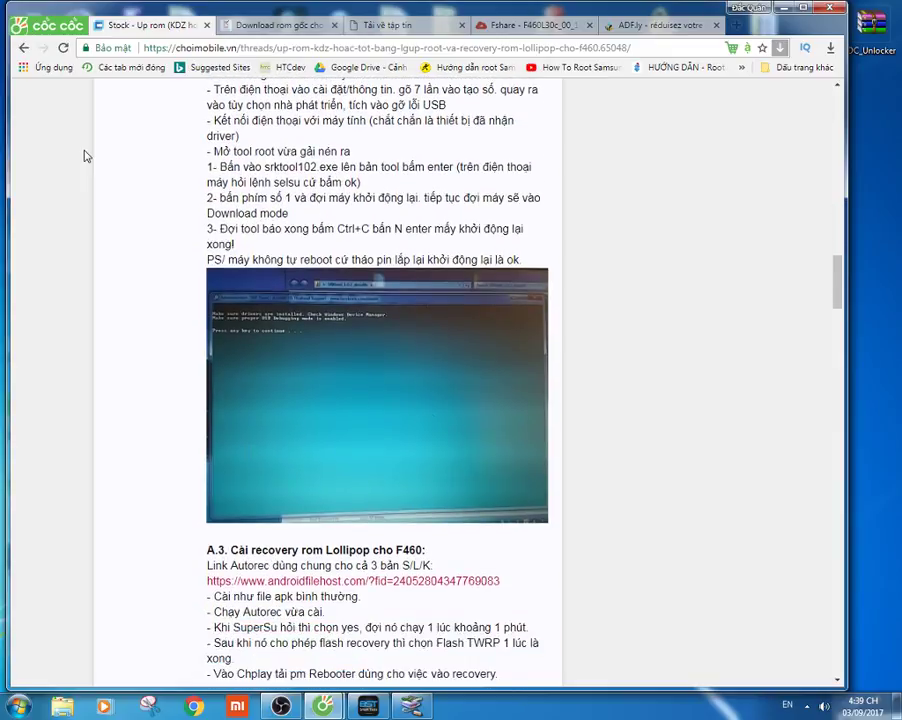
pyautogui.scroll(-11, 85, 155)
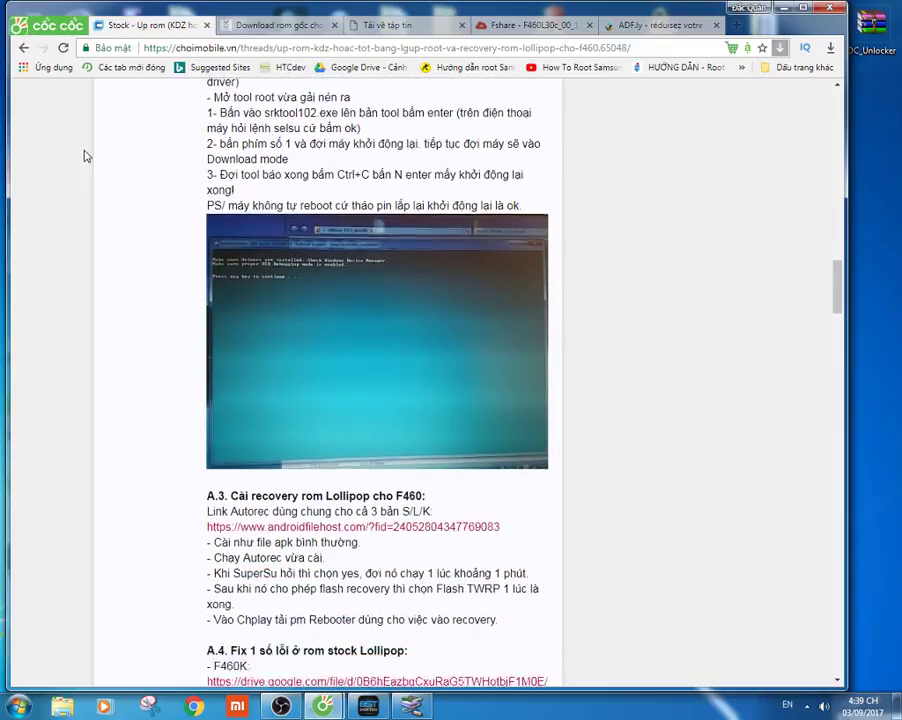
pyautogui.scroll(1, 86, 156)
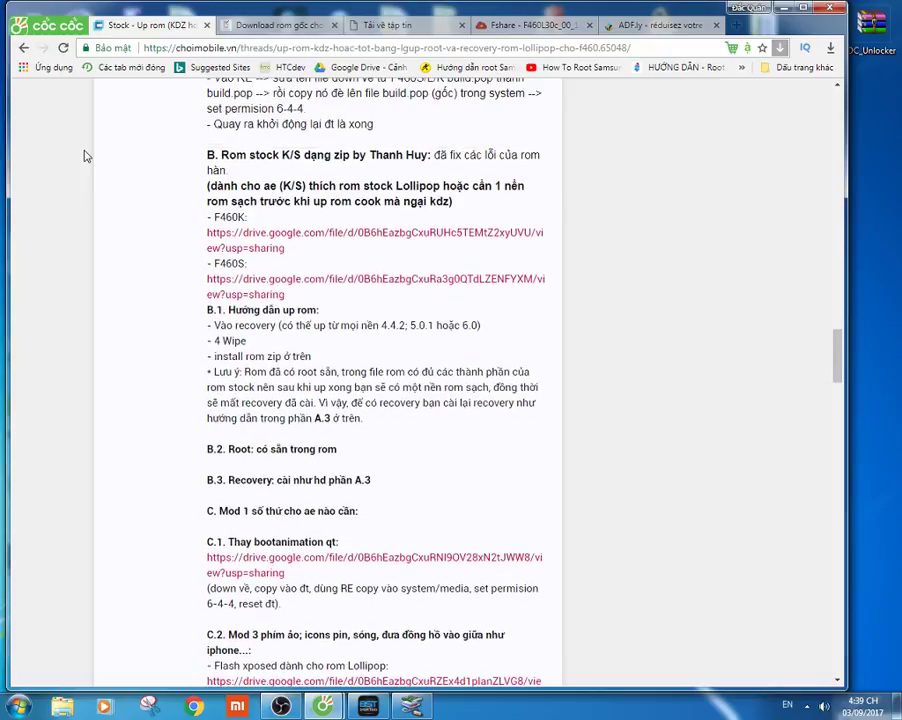
pyautogui.scroll(4, 86, 156)
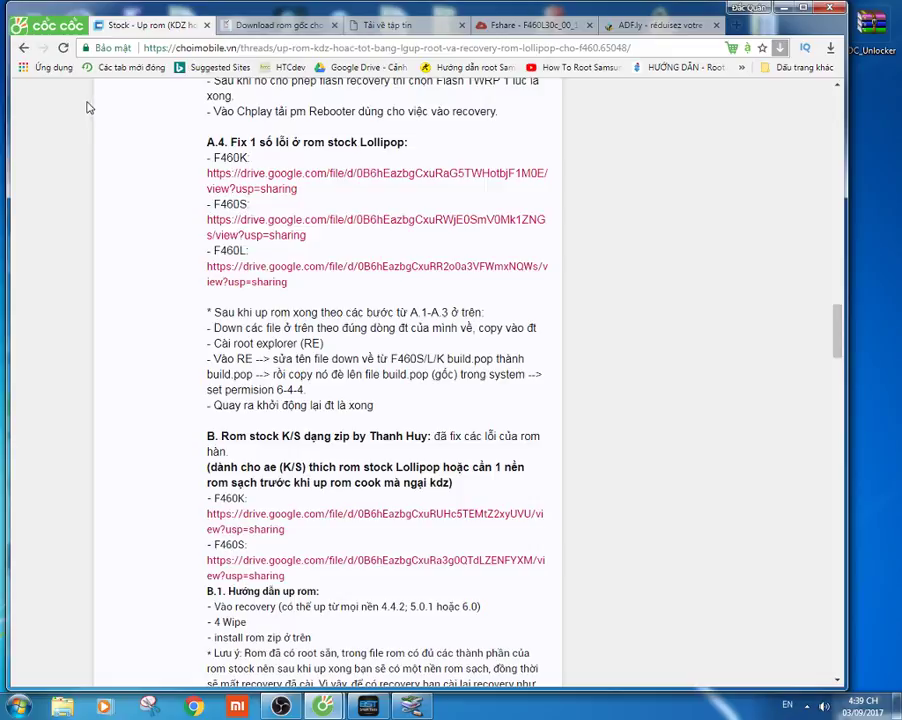
# Return to the Google results, open flipcover.vn's KDZ and TOT ROM page, and follow its F460L v20C link.
pyautogui.click(25, 48)
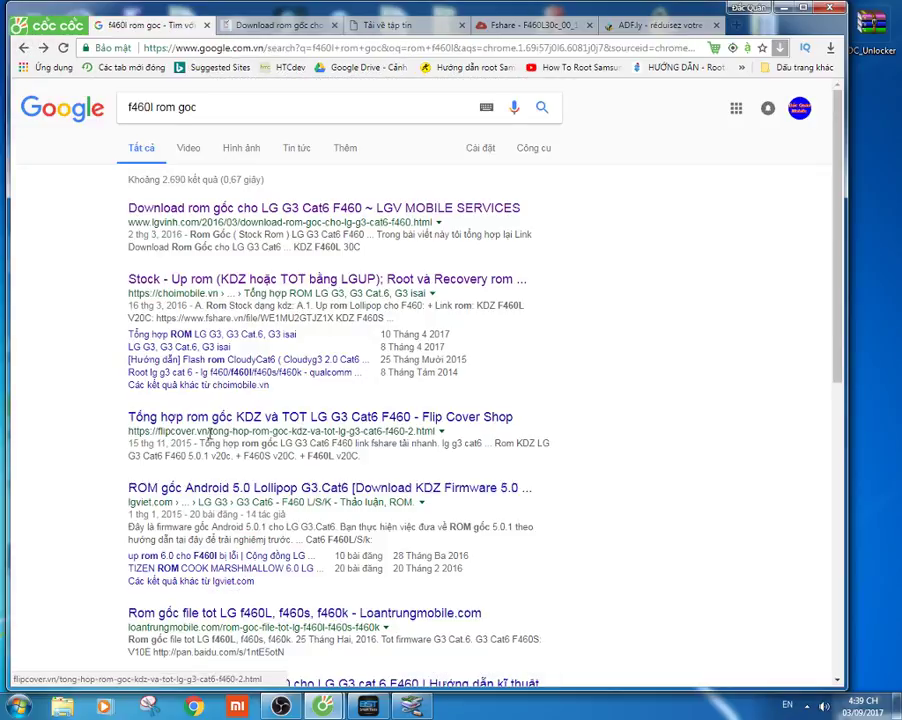
pyautogui.click(237, 426)
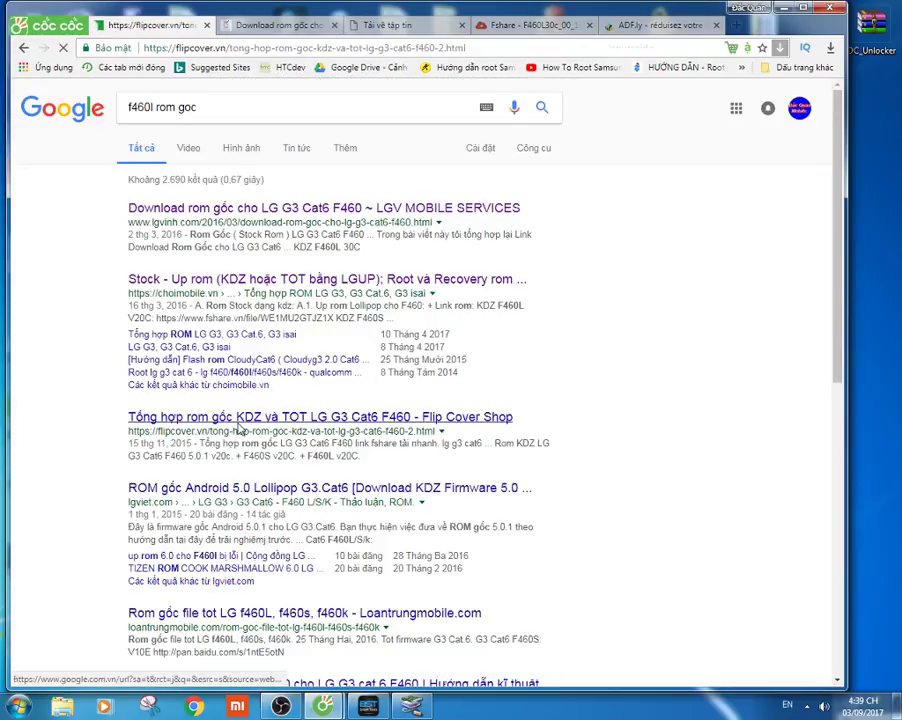
pyautogui.scroll(-5, 244, 384)
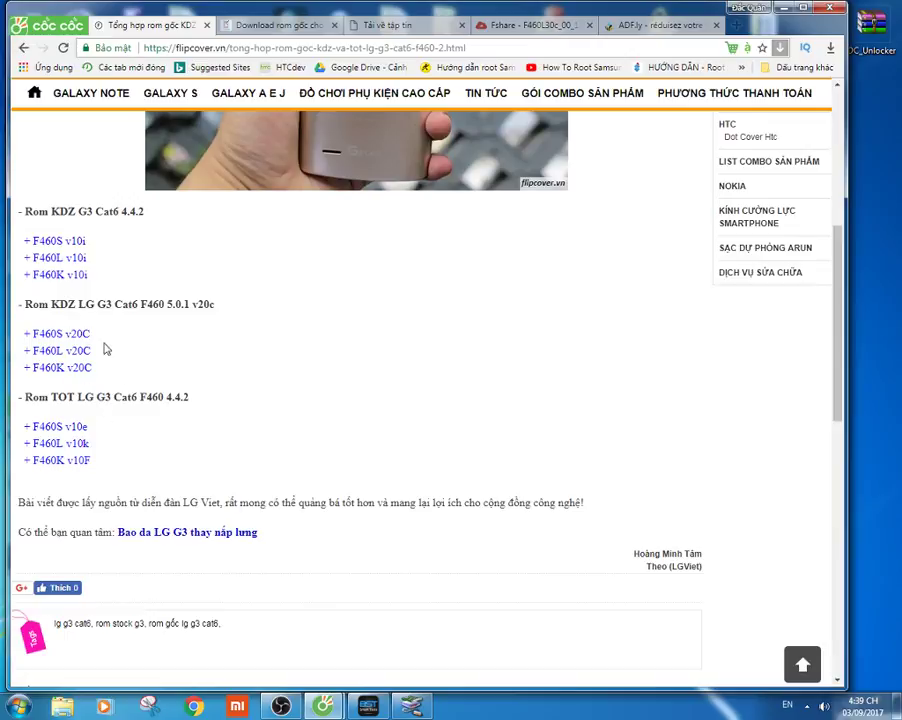
pyautogui.click(68, 353)
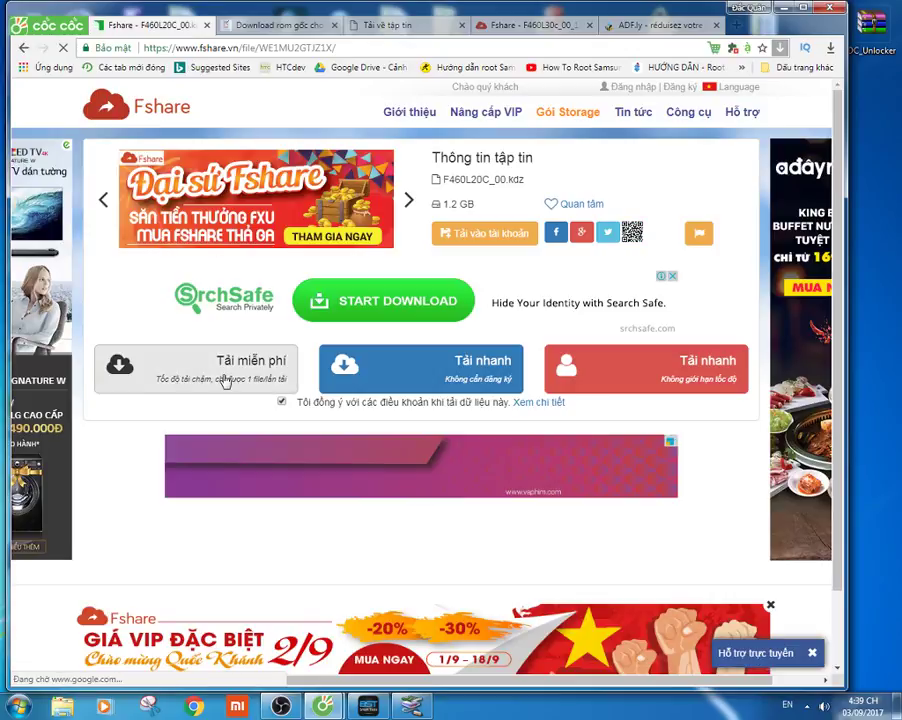
# Request the free download of F460L20C_00.kdz, skipping the SBRO offer, and choose Facebook sign-in on Fshare, agreeing to its terms of use.
pyautogui.click(228, 377)
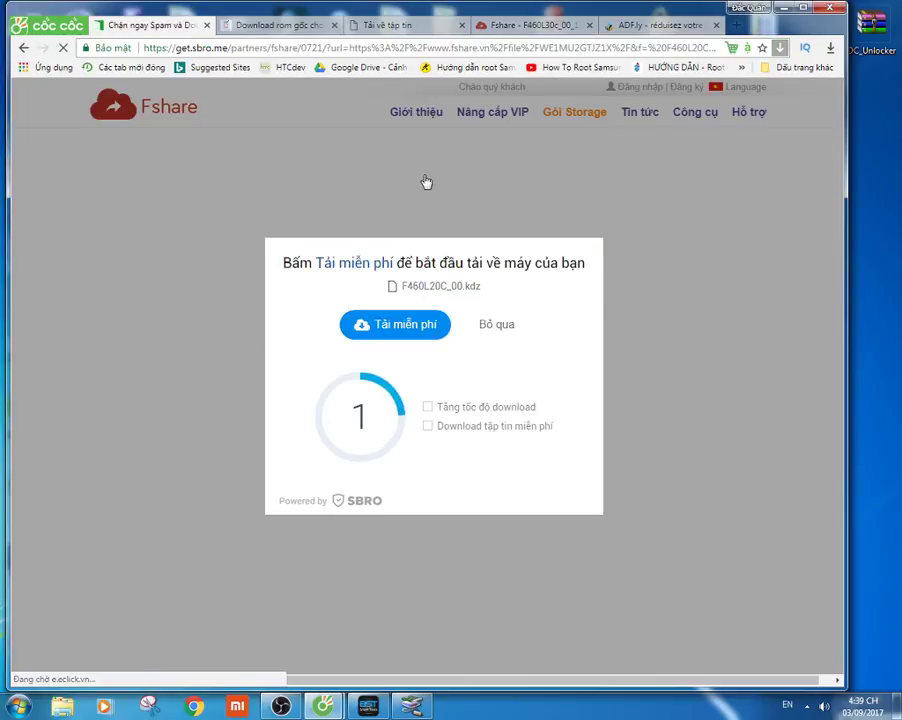
pyautogui.click(490, 327)
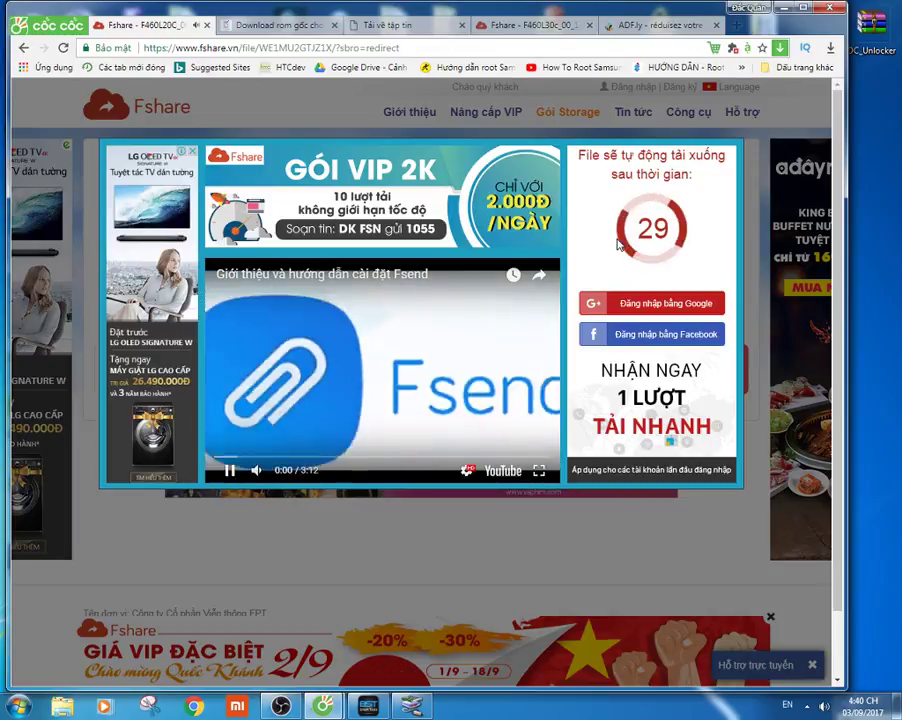
pyautogui.click(616, 333)
pyautogui.click(639, 415)
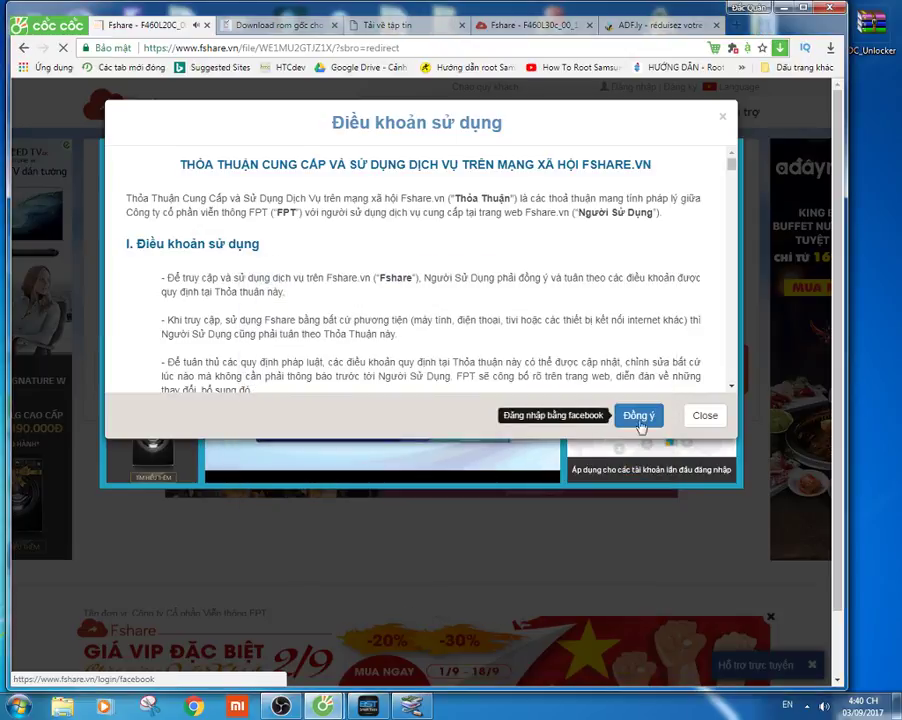
# Start the F460L20C_00.kdz download and save the file in the Downloads folder.
pyautogui.click(636, 472)
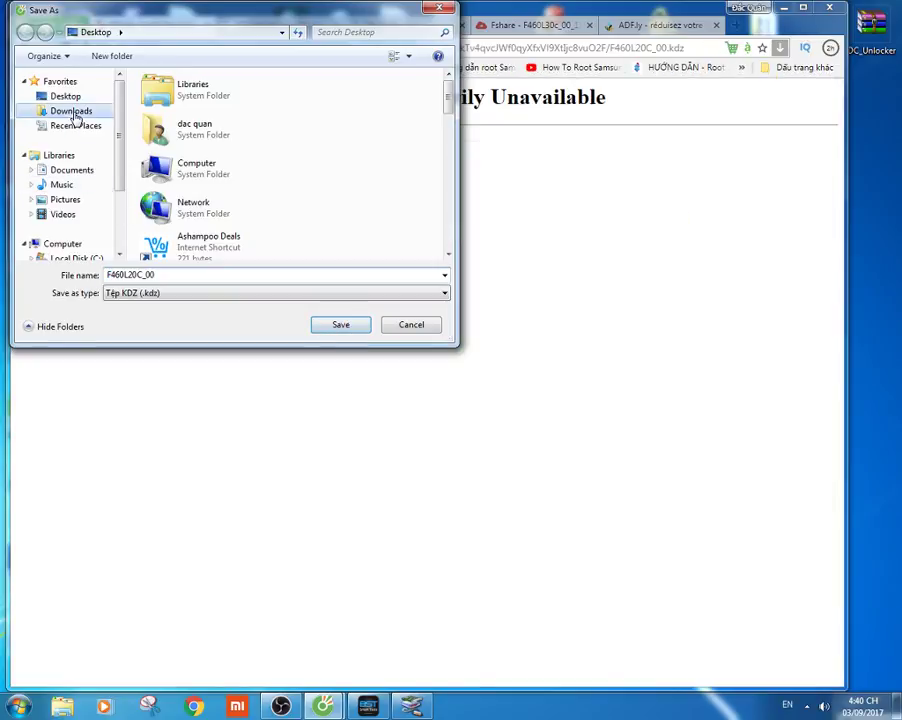
pyautogui.click(58, 110)
pyautogui.click(336, 326)
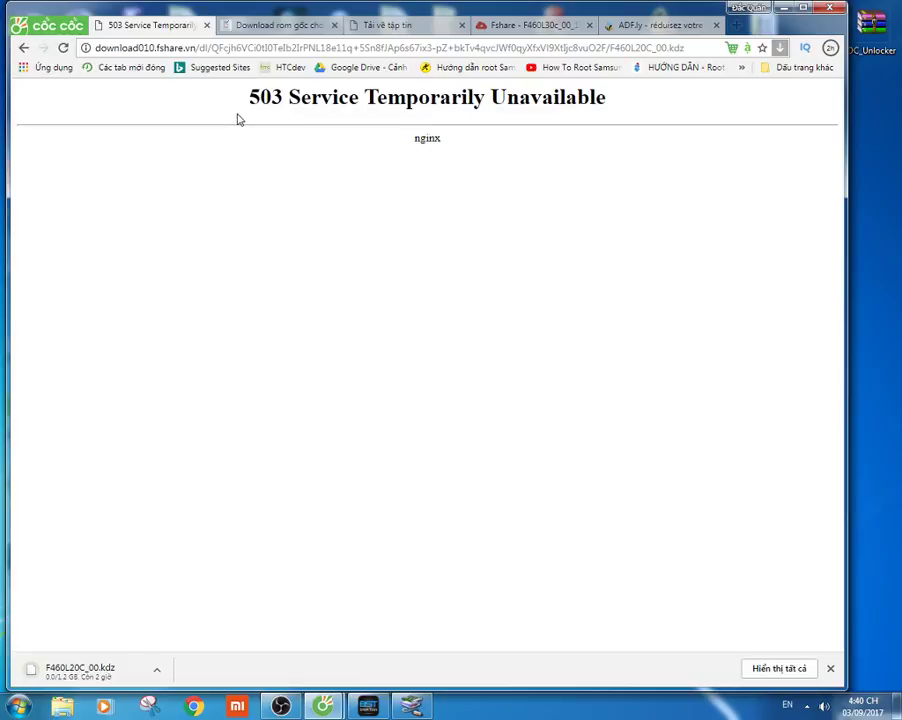
# Search Google for the "KDZ F460L 30C" link text on the lgvinh.com stock ROM page.
pyautogui.click(270, 25)
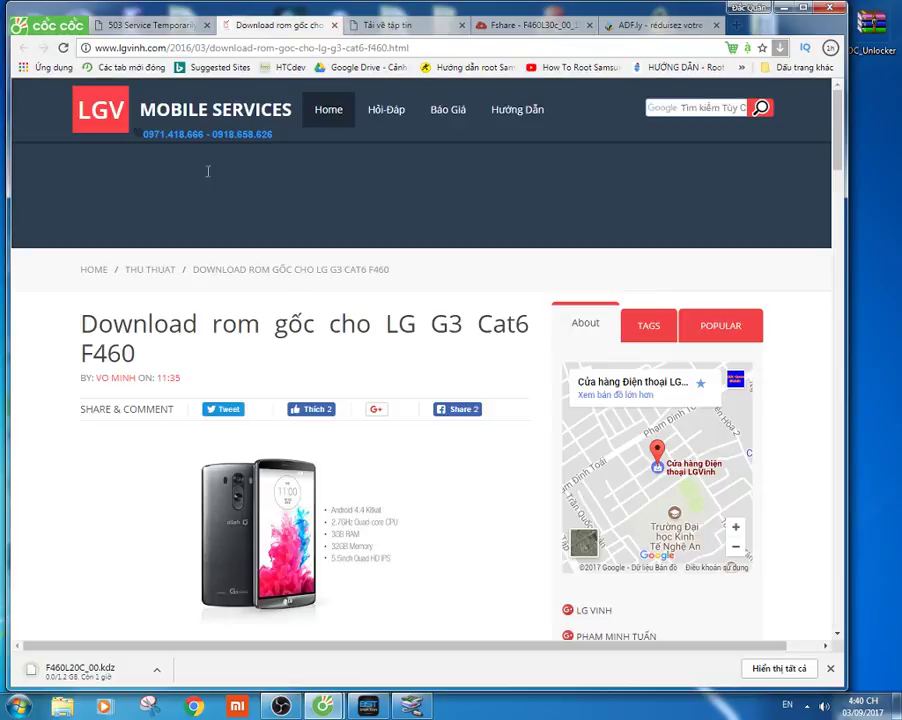
pyautogui.scroll(-6, 114, 337)
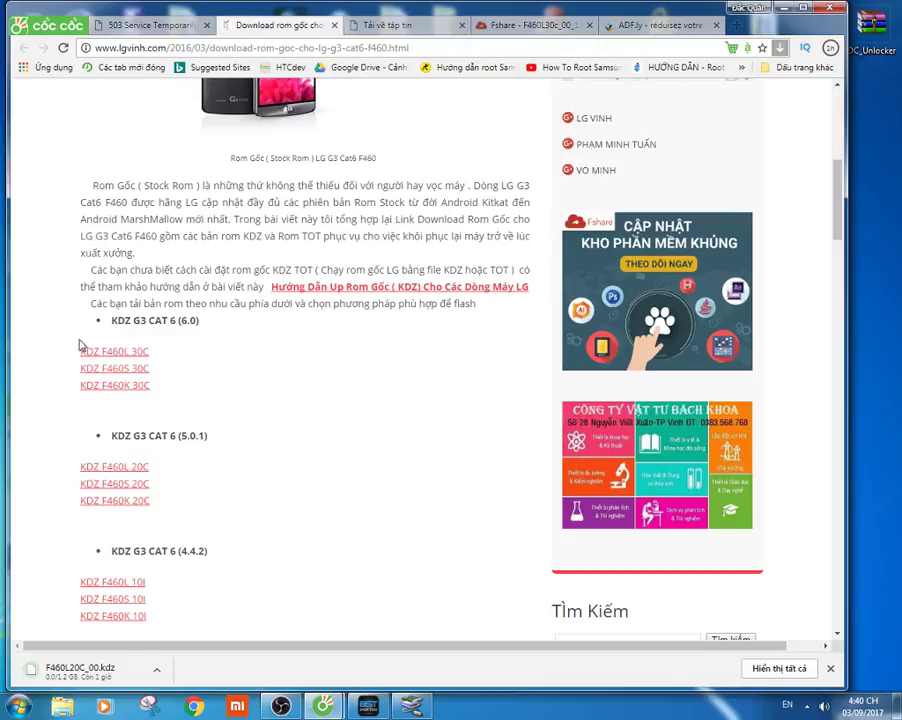
pyautogui.moveTo(111, 351); pyautogui.dragTo(120, 640)
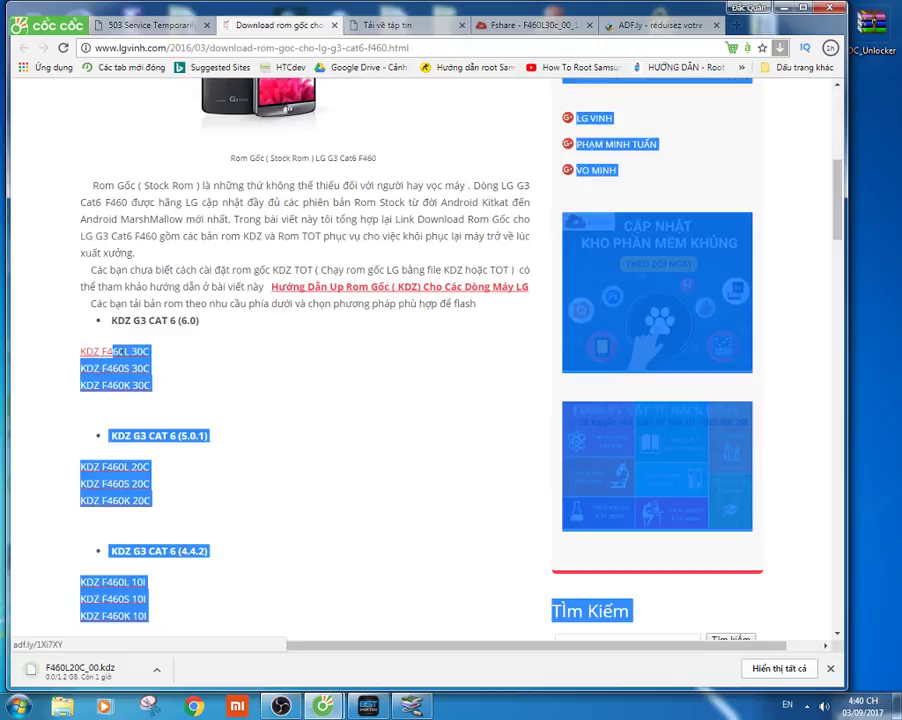
pyautogui.click(158, 351)
pyautogui.moveTo(143, 351); pyautogui.dragTo(81, 351)
pyautogui.rightClick(83, 351)
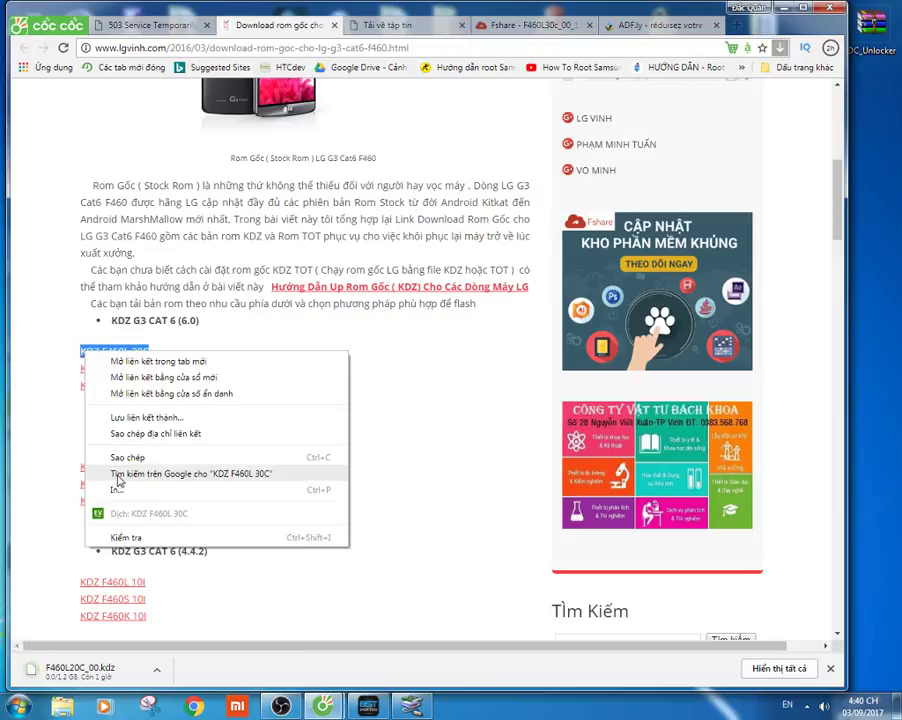
pyautogui.click(118, 474)
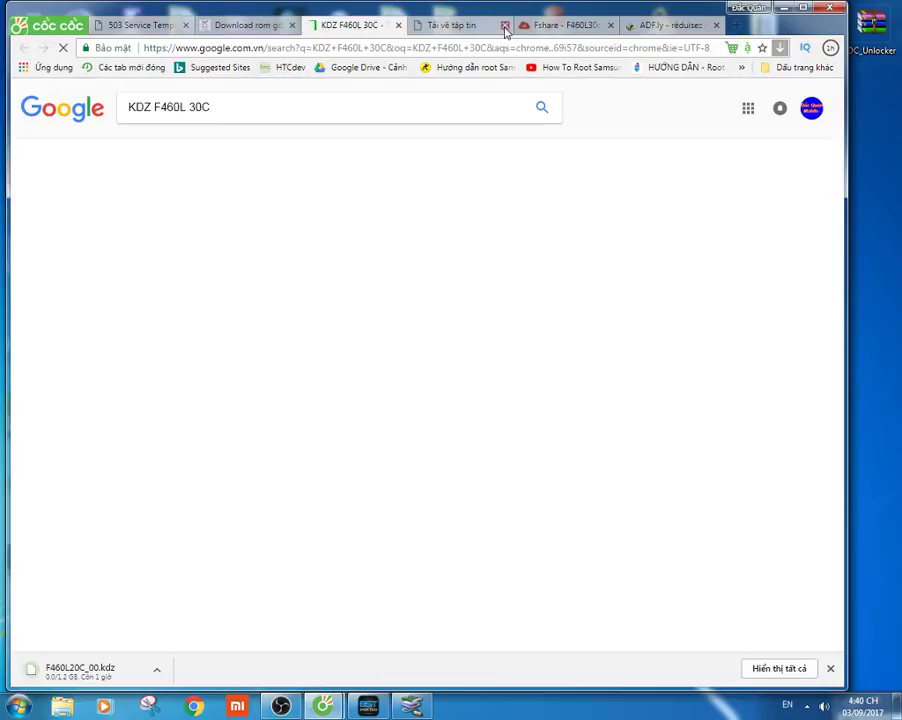
# Close the file download page, check the XDA owner thread for the LG G3 Cat6 F460L, and return to the Google results.
pyautogui.click(504, 25)
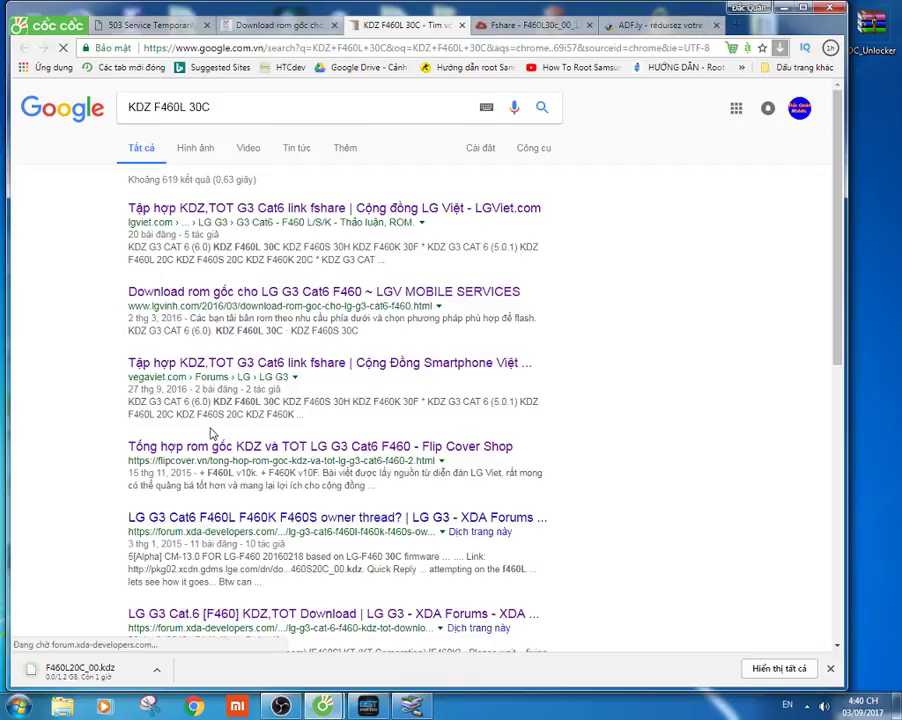
pyautogui.scroll(-4, 210, 430)
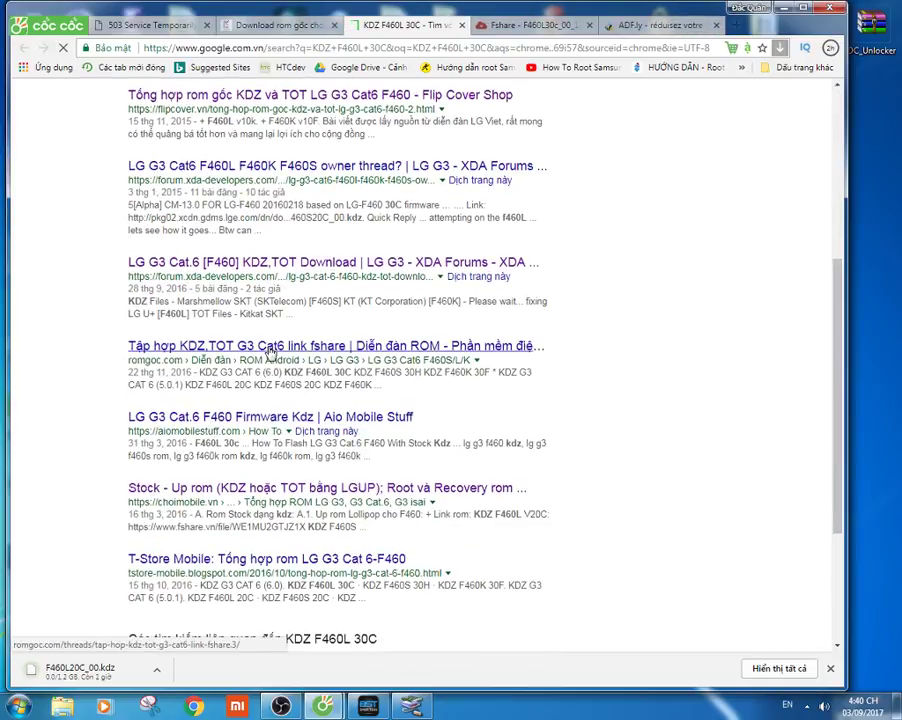
pyautogui.rightClick(280, 351)
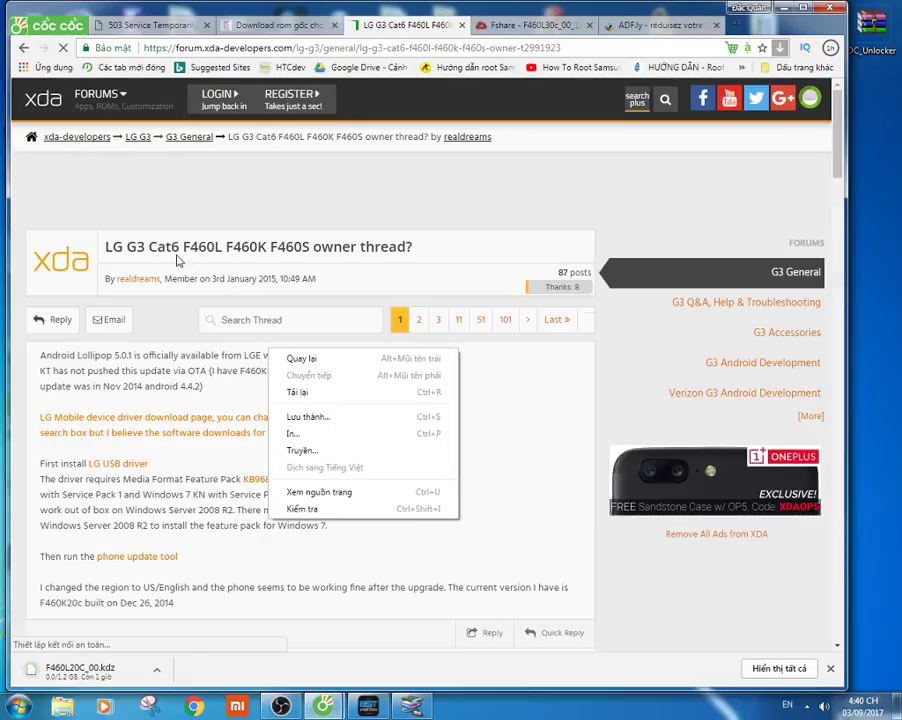
pyautogui.click(185, 182)
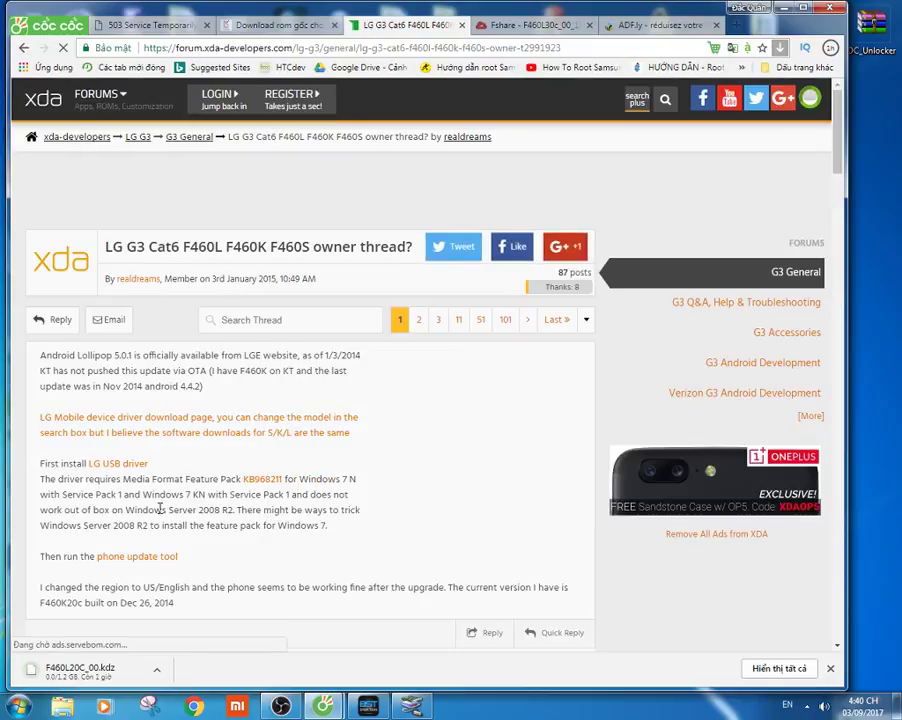
pyautogui.scroll(-2, 160, 509)
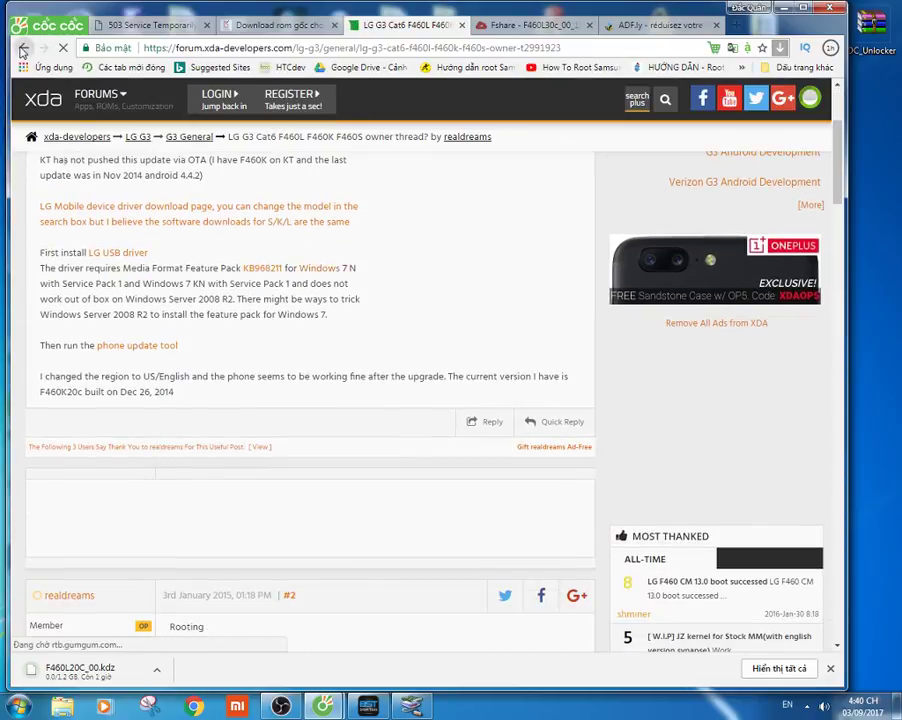
pyautogui.click(22, 48)
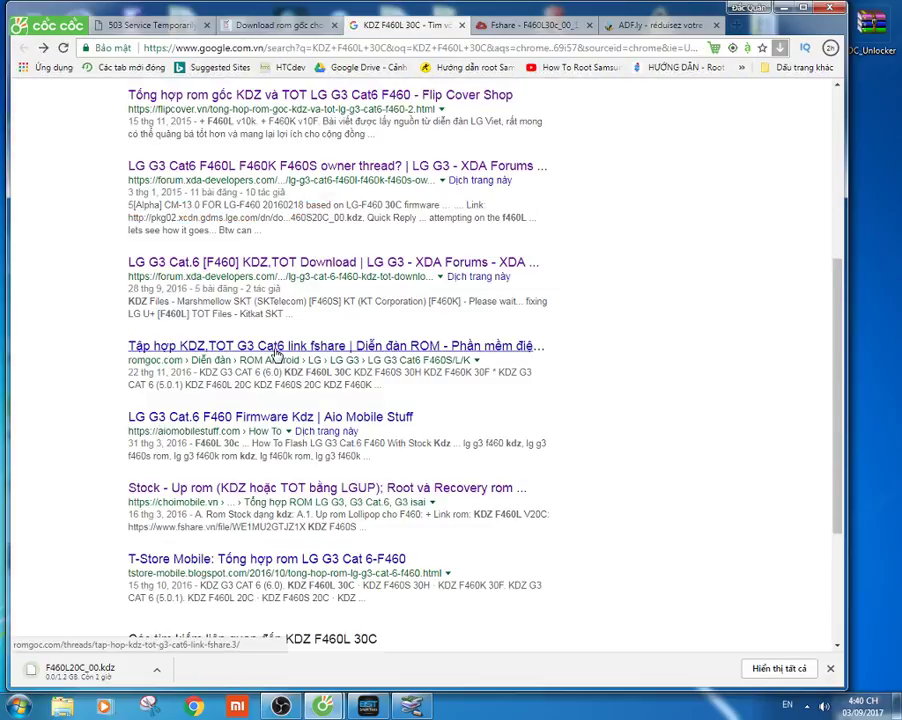
# Open the "LG G3 Cat.6 F460 Firmware Kdz" result from Aio Mobile Stuff in a new tab.
pyautogui.scroll(-1, 277, 354)
pyautogui.rightClick(284, 358)
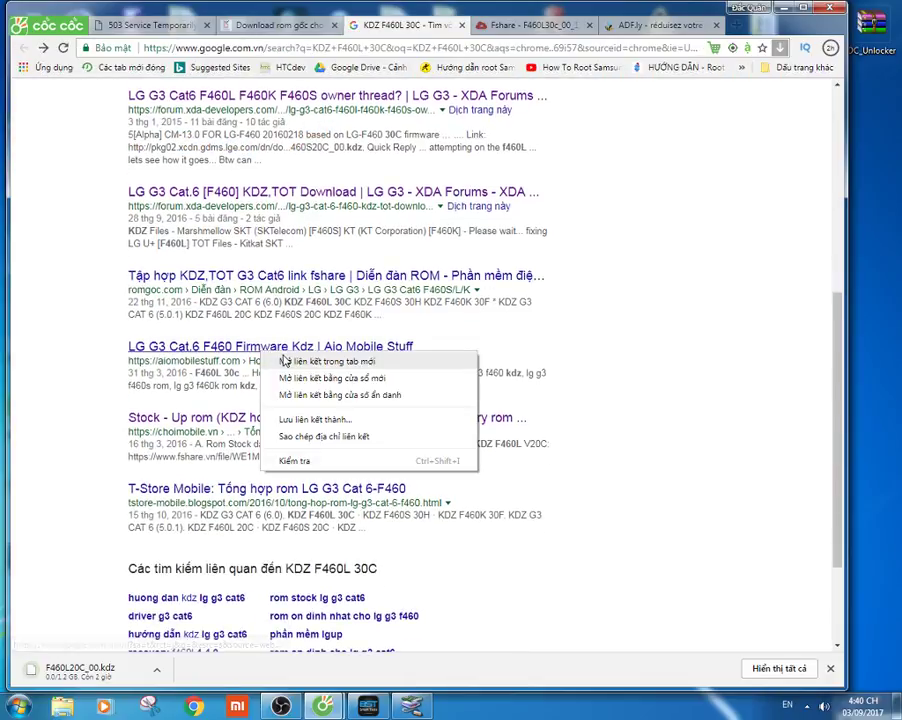
pyautogui.click(284, 361)
pyautogui.scroll(-1, 284, 360)
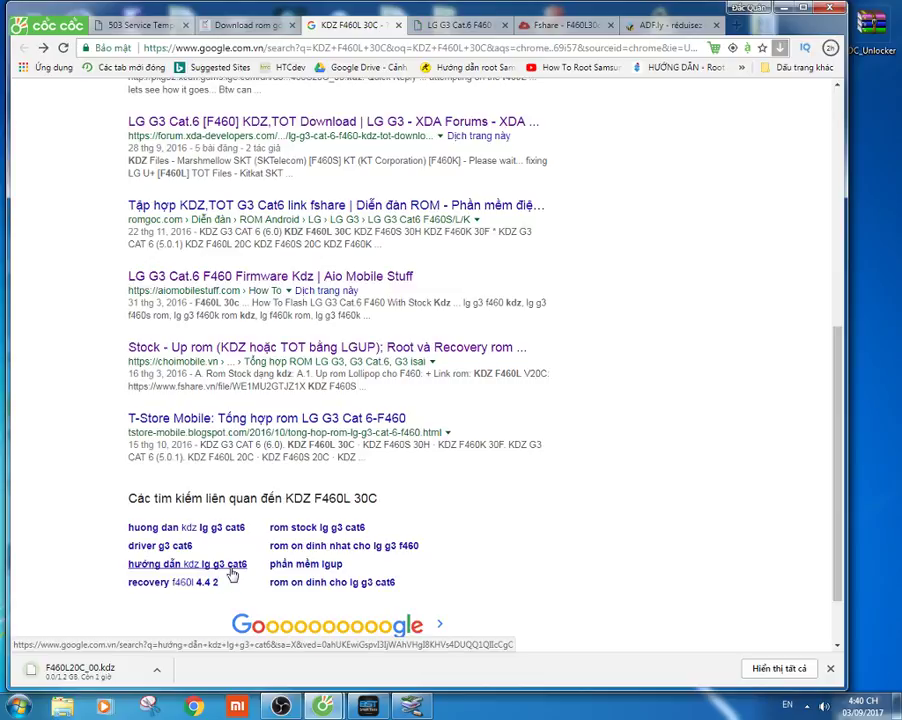
# Open the romgoc.com KDZ and TOT thread, try its KDZ F460L 30C link, and return to the Google results.
pyautogui.scroll(6, 178, 446)
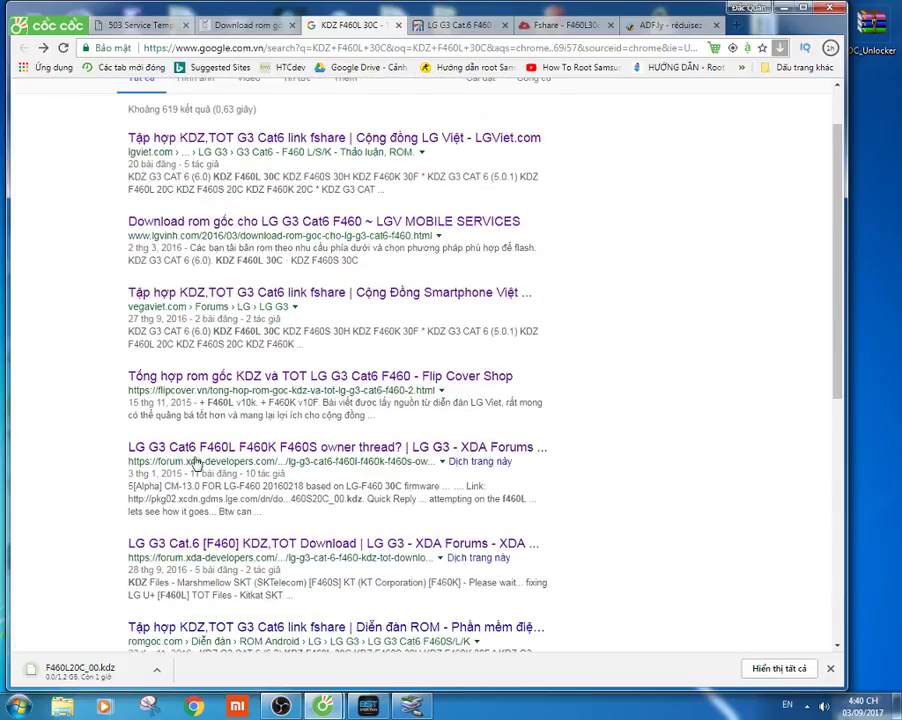
pyautogui.click(235, 625)
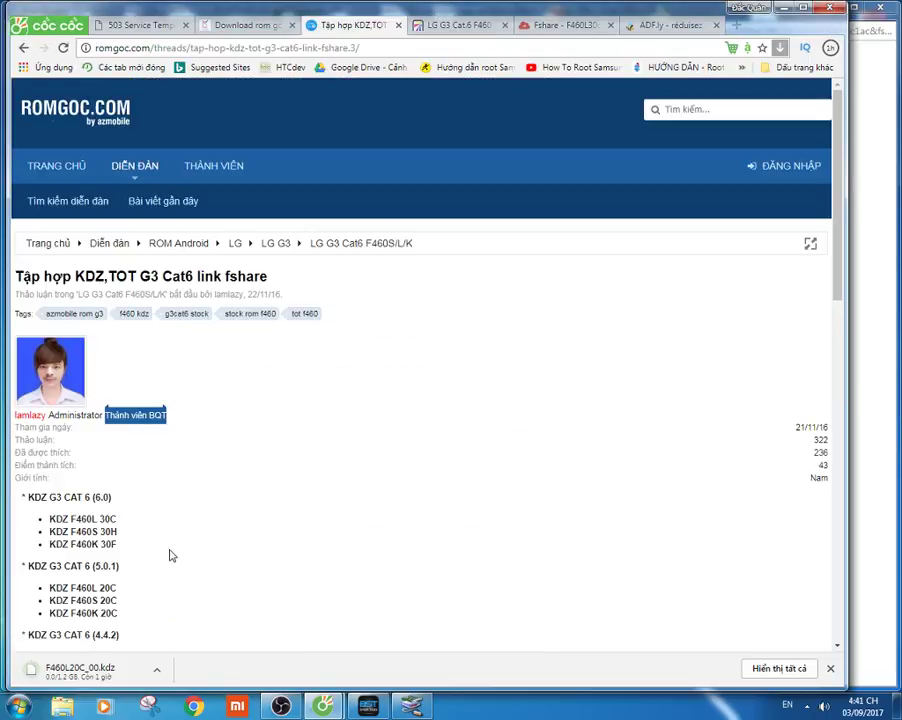
pyautogui.click(100, 530)
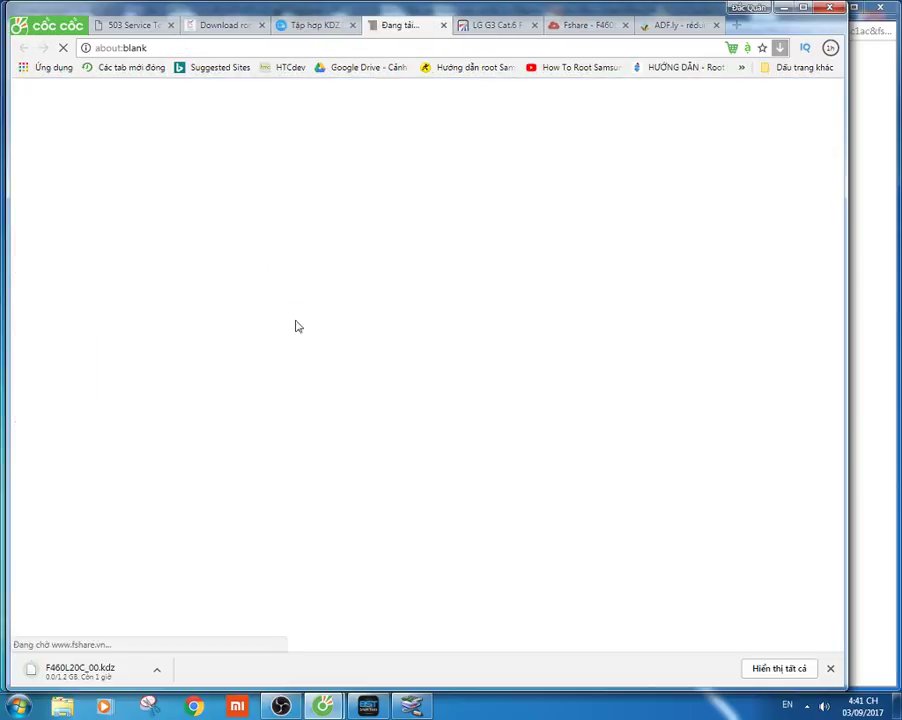
pyautogui.click(444, 25)
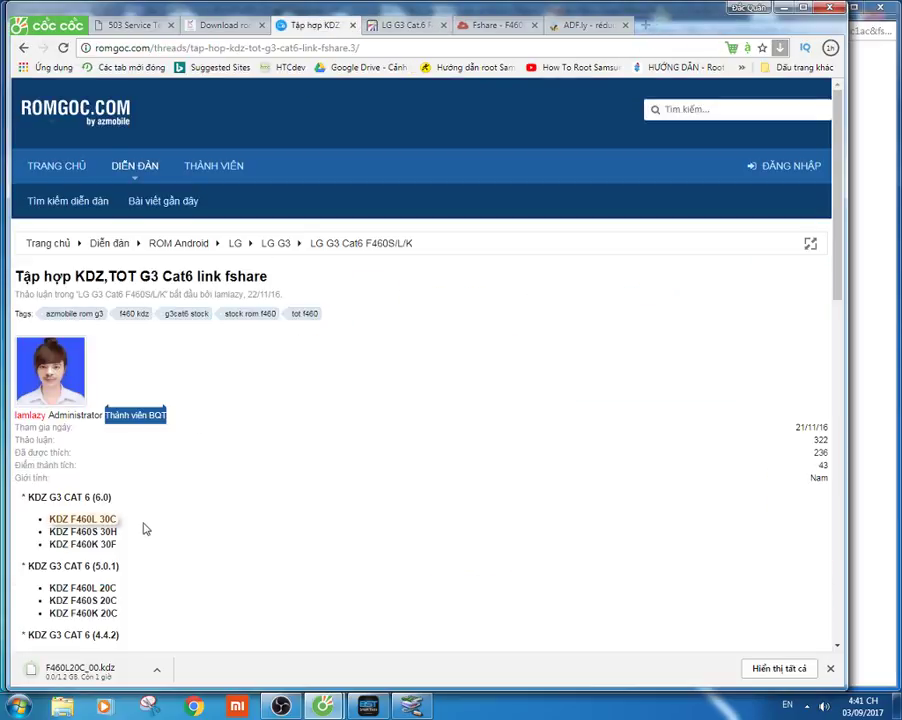
pyautogui.scroll(-5, 146, 522)
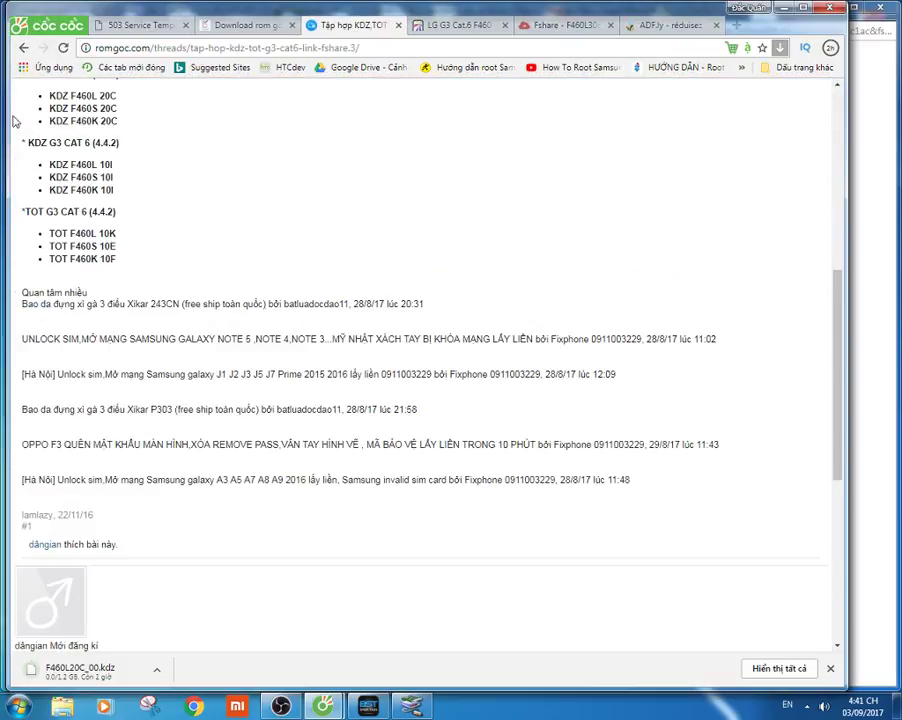
pyautogui.click(25, 48)
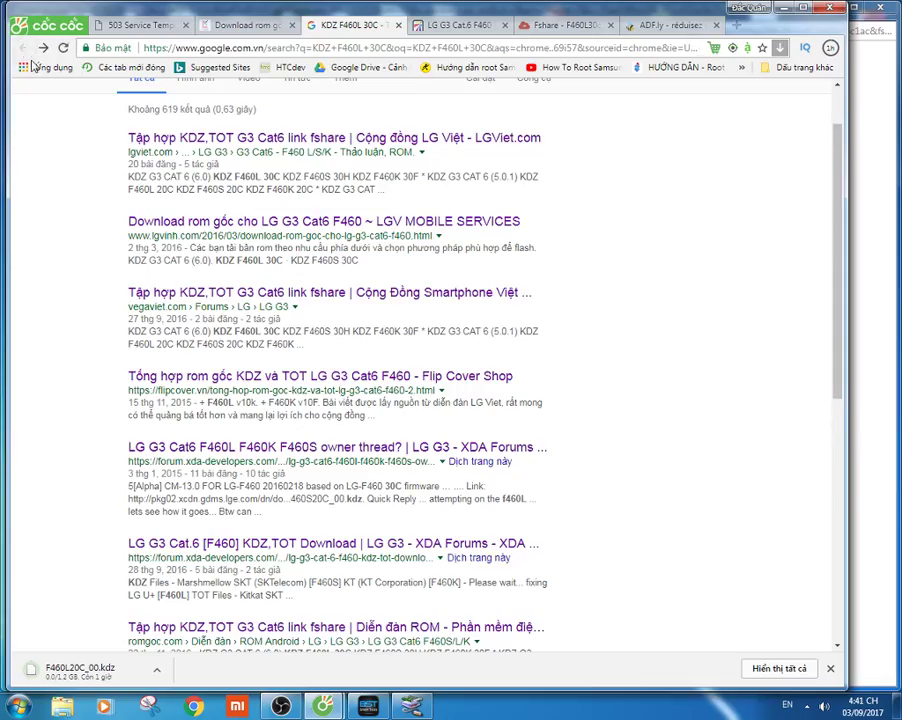
# Switch to the BST V3.38.00 setup and agree to proceed with the SAMSUNG USB Driver for Mobile Phones installation.
pyautogui.click(369, 707)
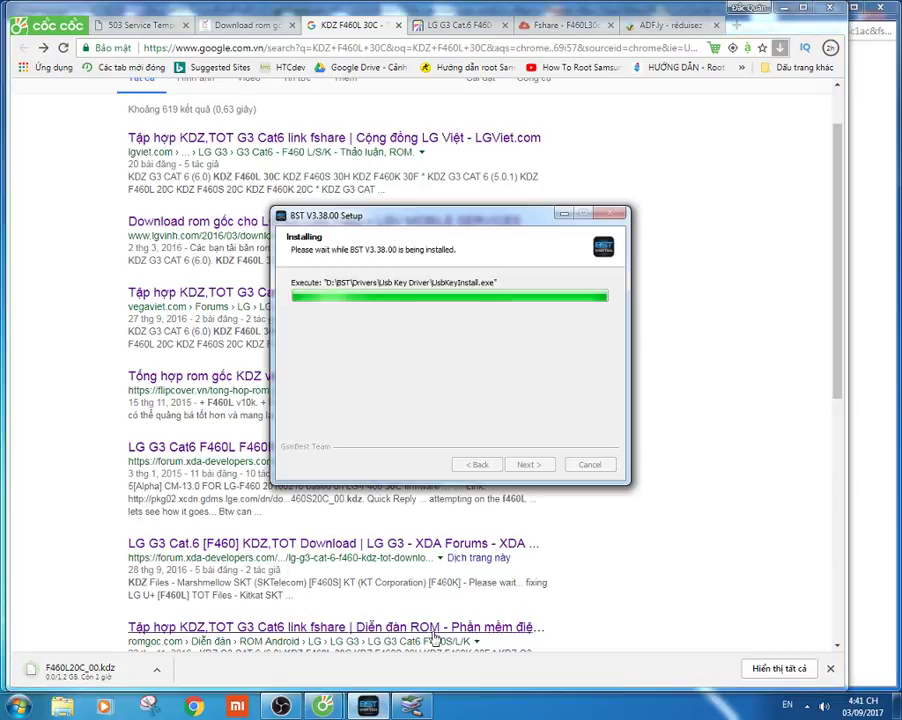
pyautogui.click(381, 379)
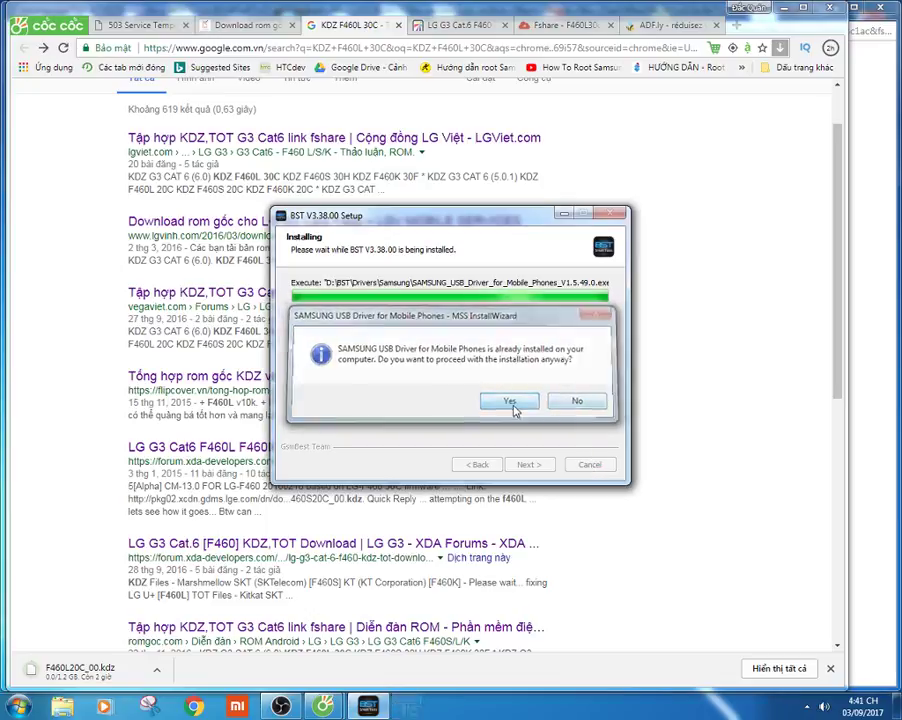
pyautogui.click(511, 403)
# Switch back to the browser and search Google for "KDZ F460L", without the 30C version.
pyautogui.click(47, 388)
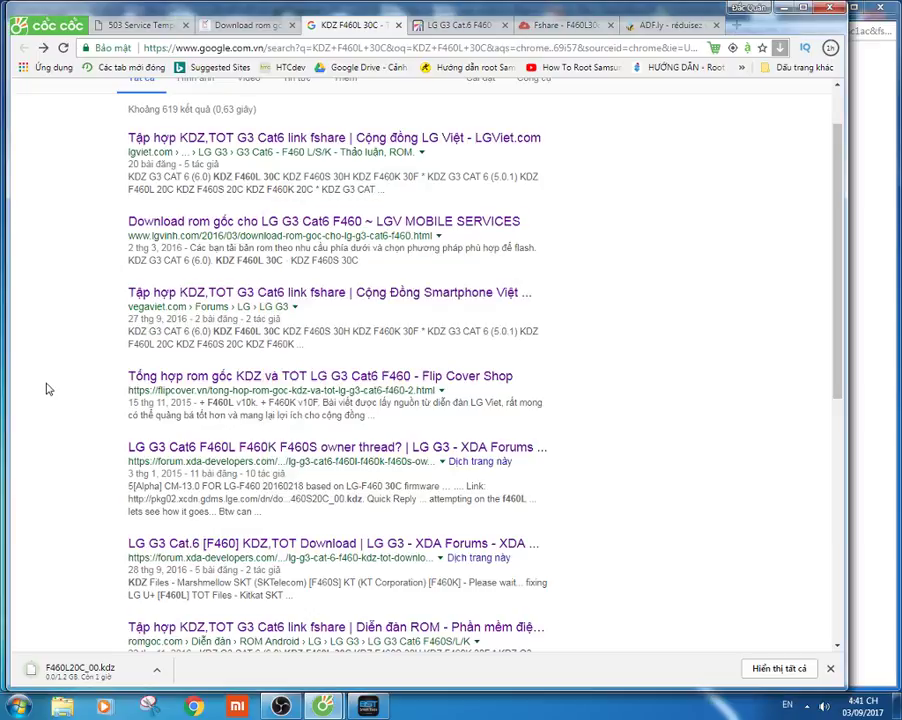
pyautogui.scroll(-1, 250, 497)
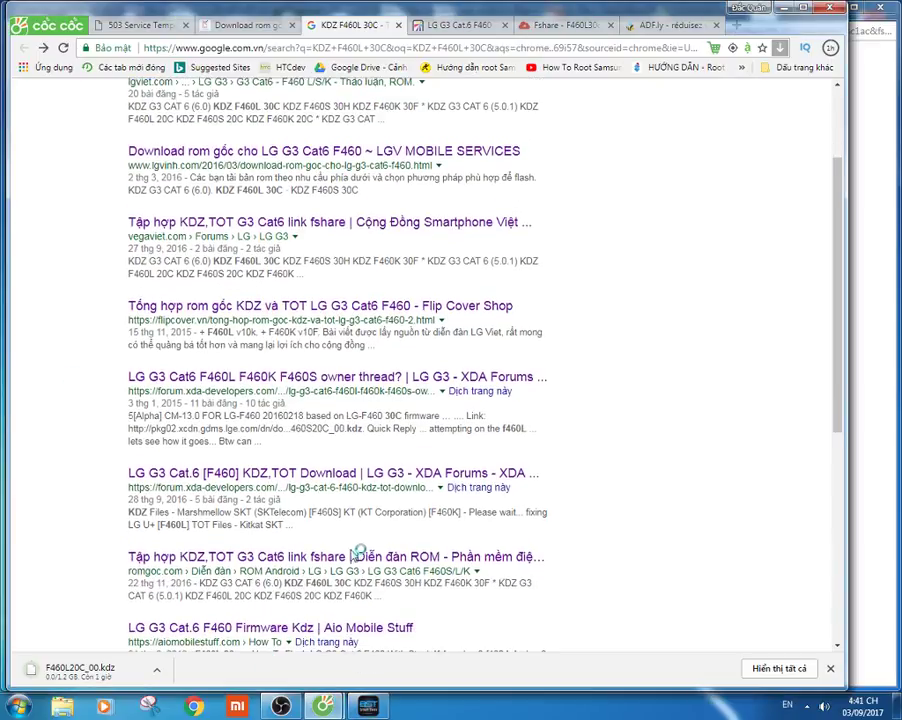
pyautogui.scroll(-6, 356, 567)
pyautogui.scroll(8, 252, 498)
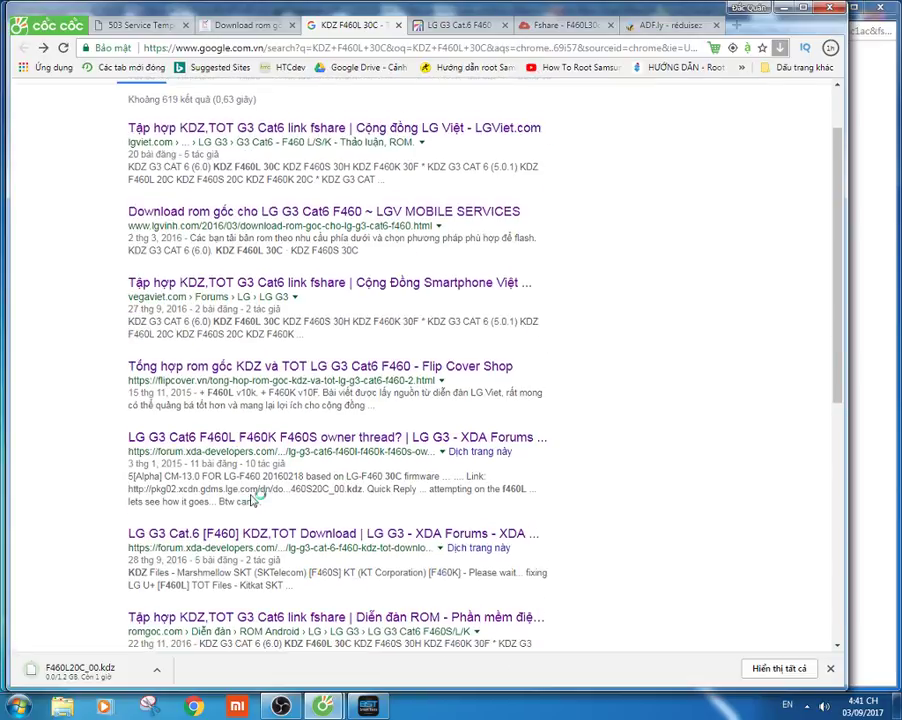
pyautogui.click(214, 106)
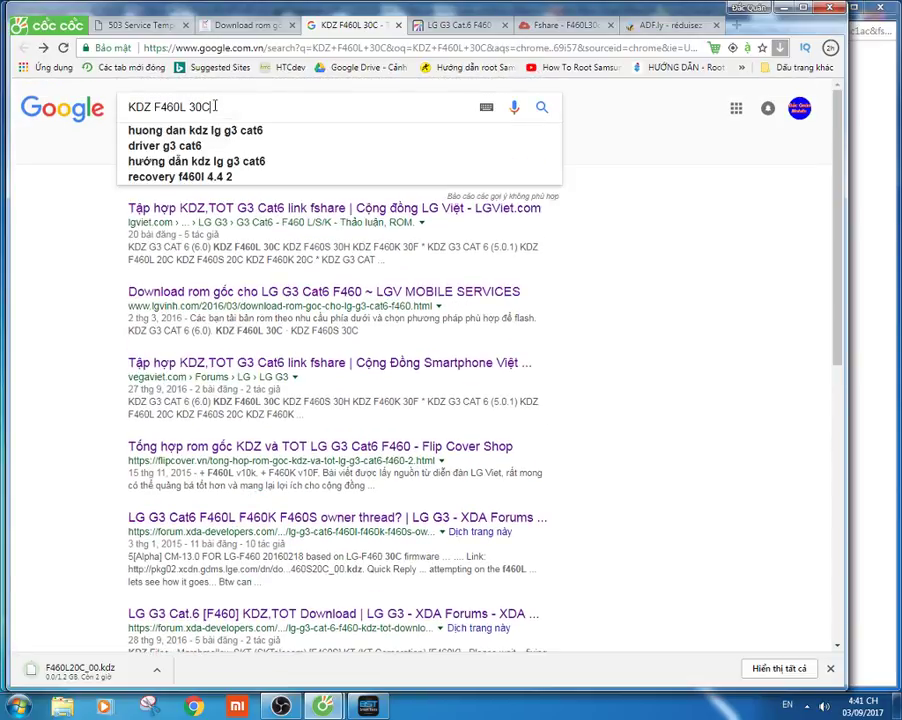
pyautogui.hotkey('shift', 'End')
pyautogui.press('BackSpace')
pyautogui.press('Return')
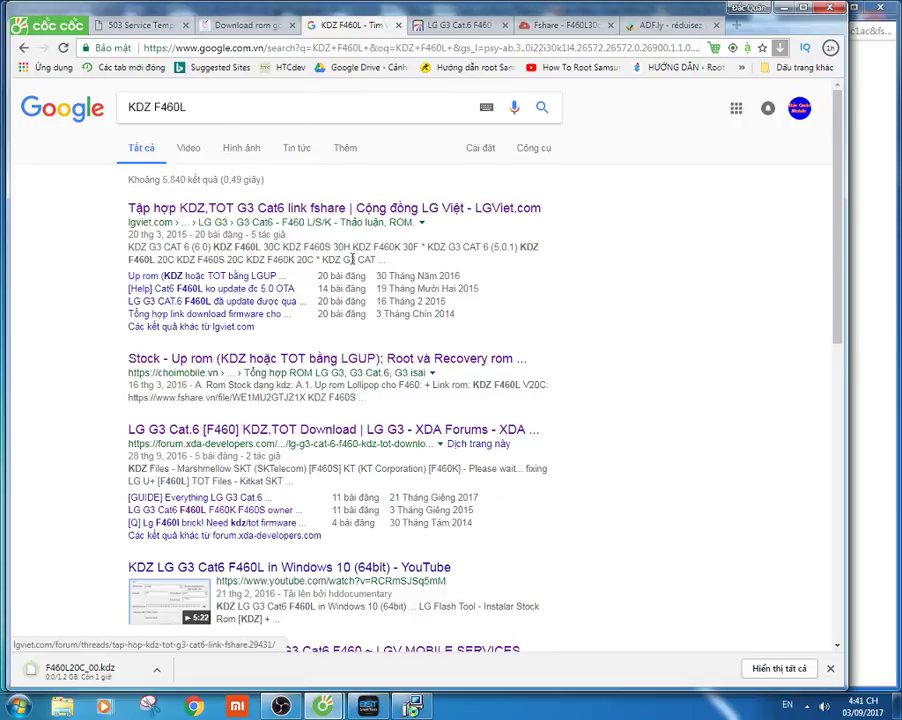
# Examine androidduniya.com's LG G3 F460L Stock KDZ Marshmallow 6.0 page for firmware download links, then return to the Google results.
pyautogui.scroll(-7, 355, 275)
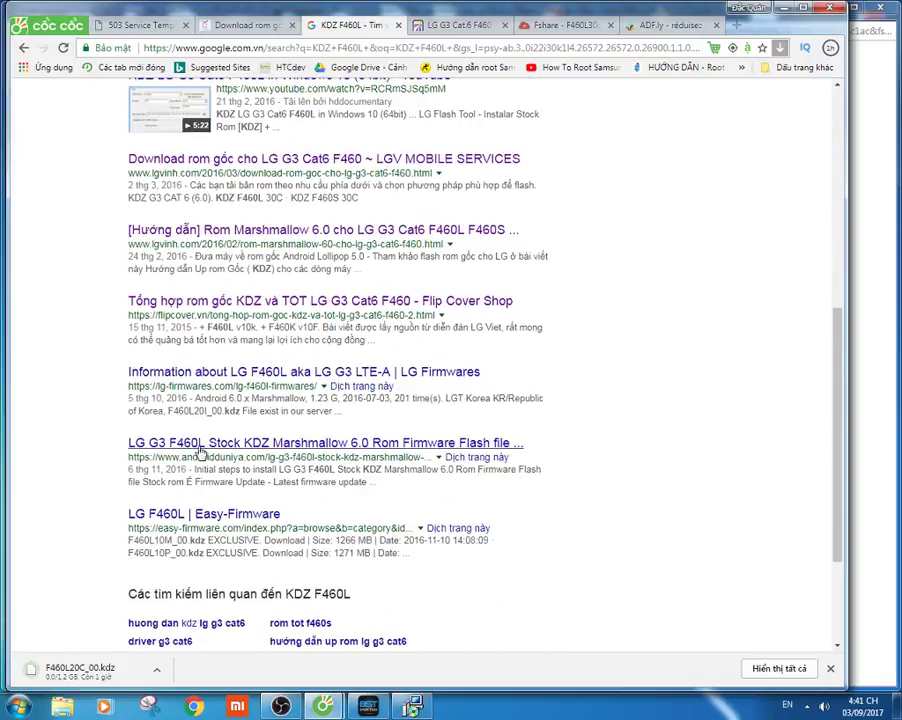
pyautogui.click(273, 452)
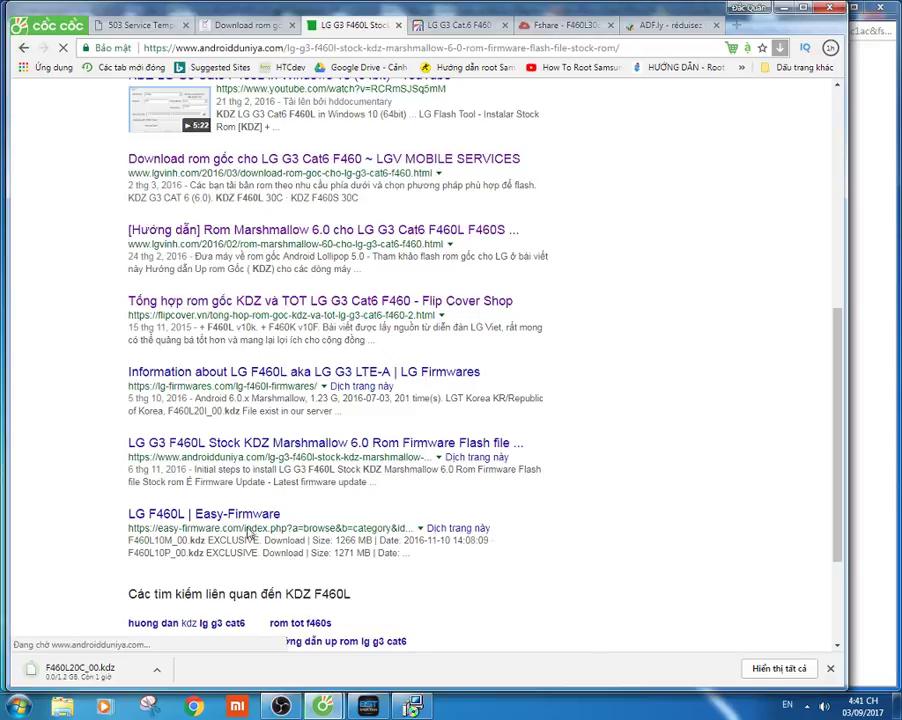
pyautogui.scroll(-10, 270, 483)
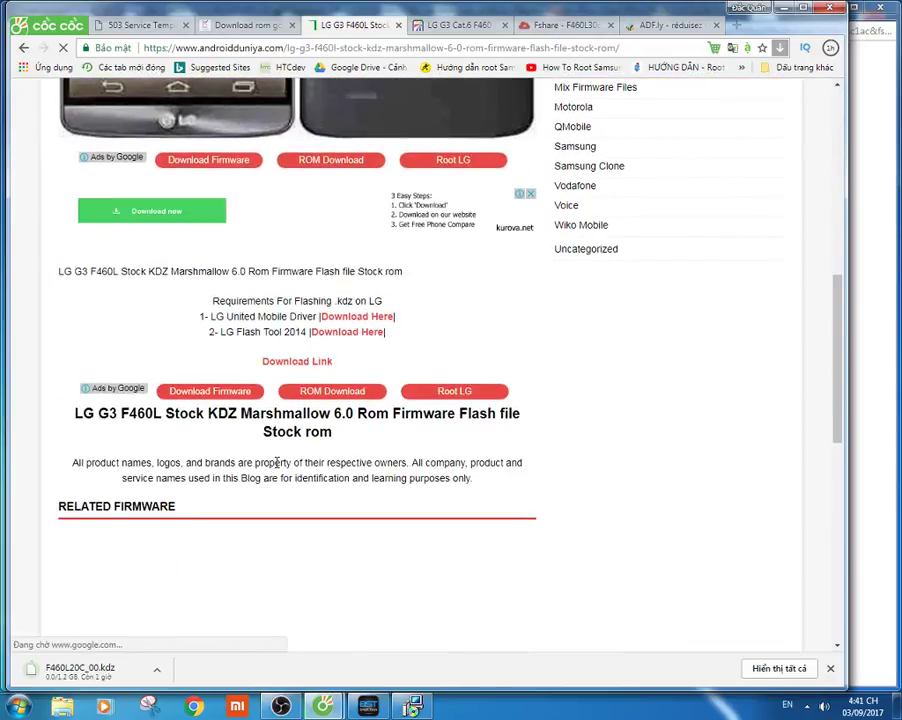
pyautogui.scroll(-4, 277, 458)
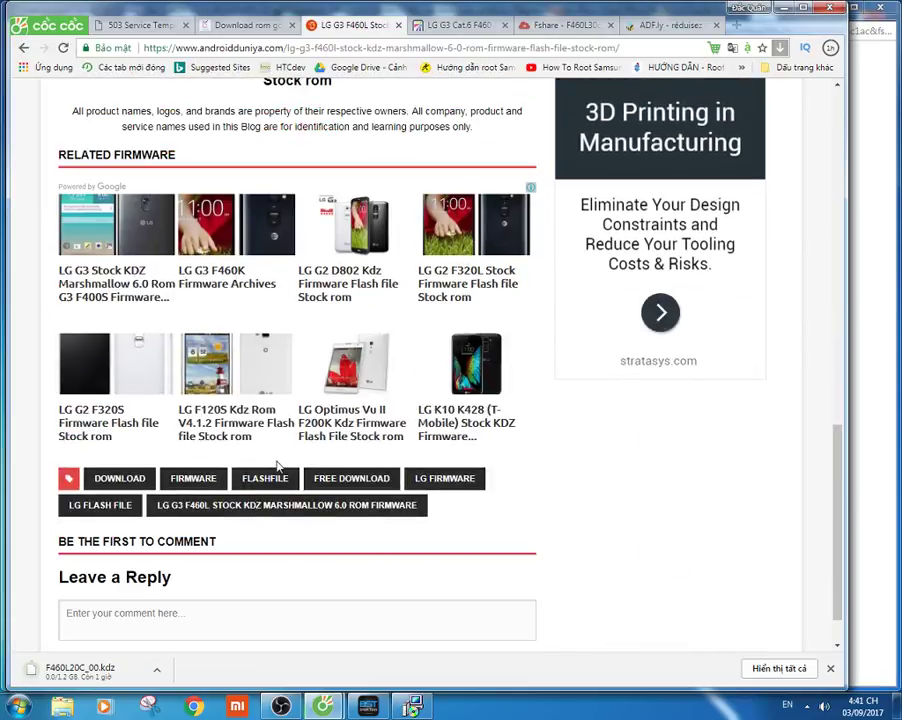
pyautogui.scroll(5, 277, 462)
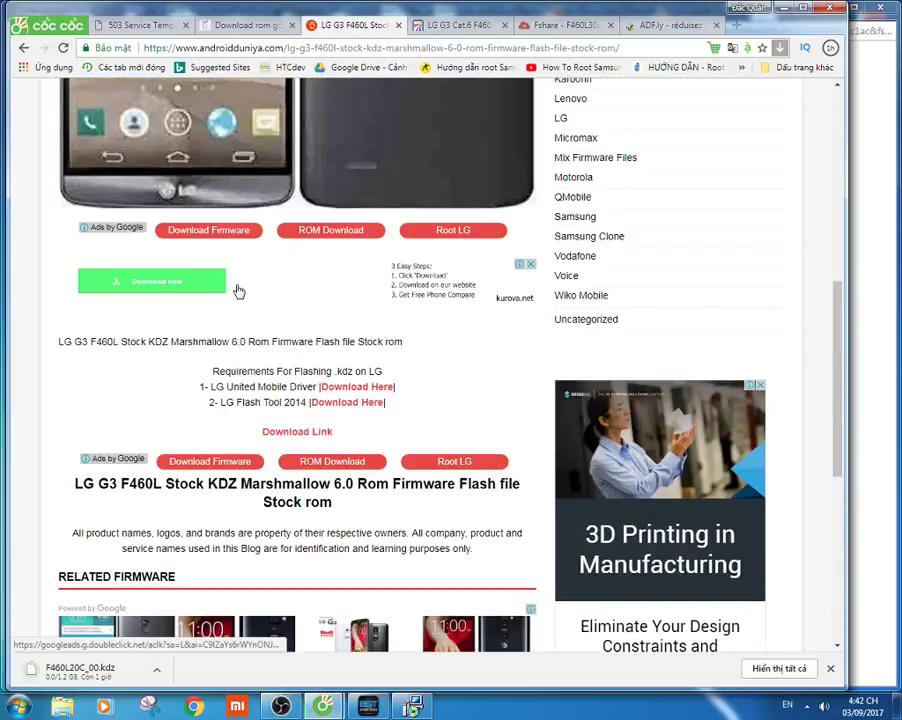
pyautogui.scroll(1, 236, 292)
pyautogui.scroll(2, 237, 291)
pyautogui.scroll(3, 237, 290)
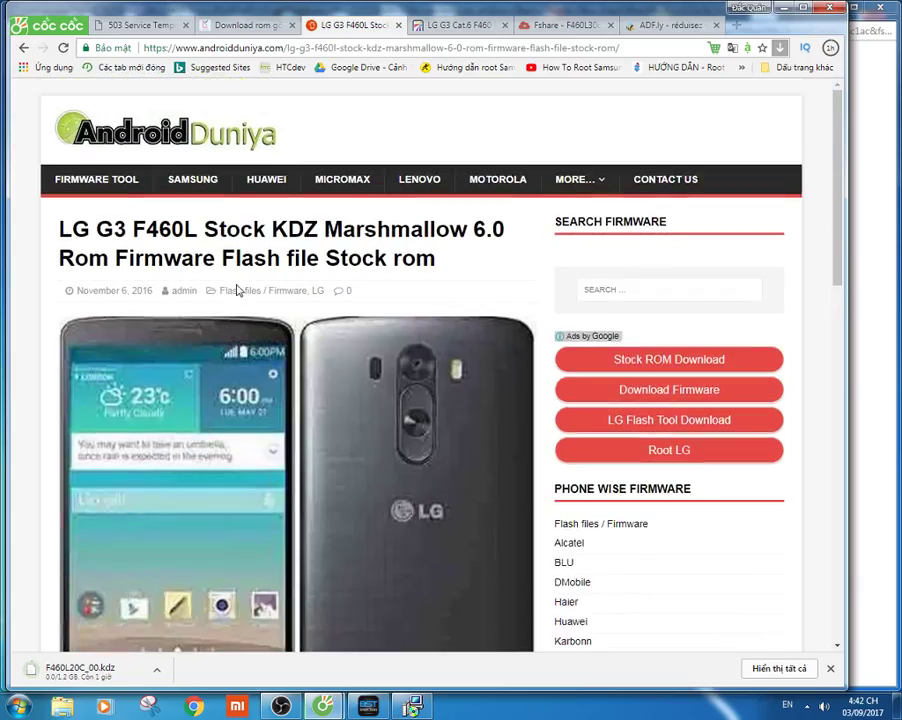
pyautogui.click(23, 48)
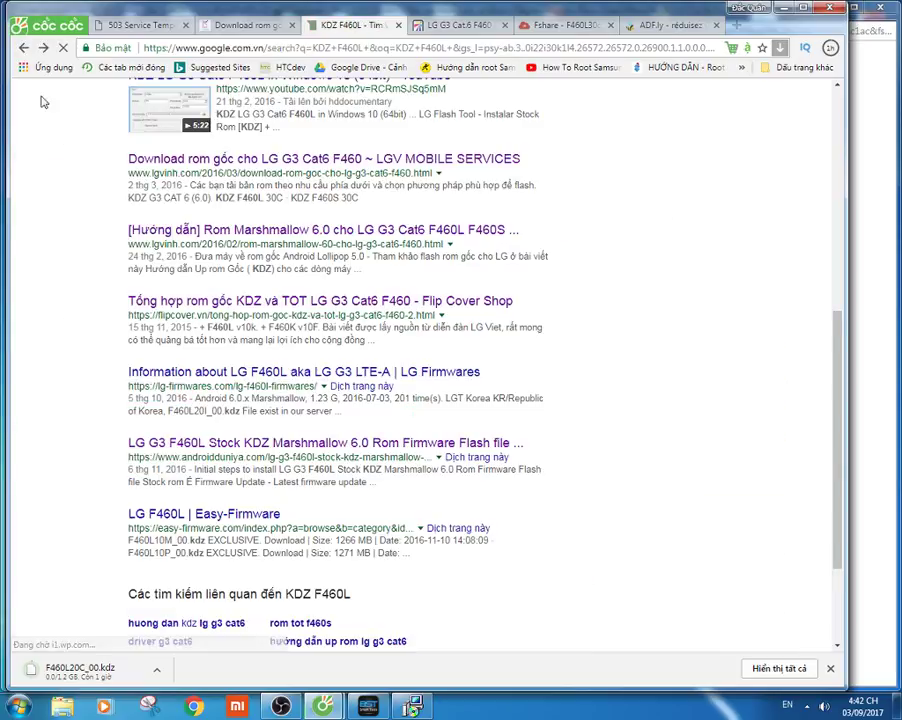
# Examine the Easy-Firmware file list for the LG F460L and return to the start of the Google results.
pyautogui.scroll(-2, 280, 370)
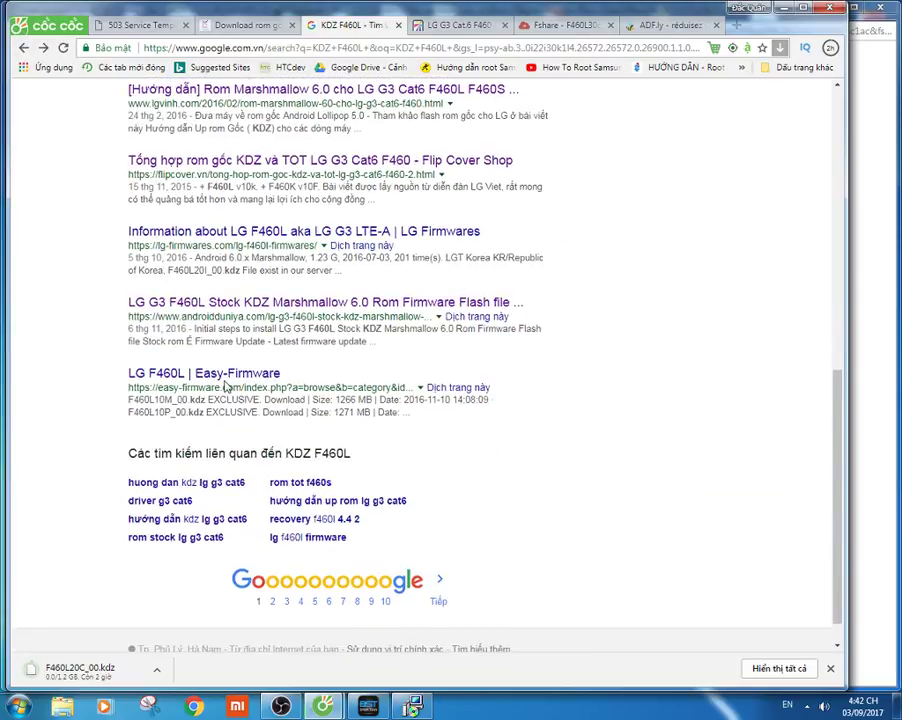
pyautogui.click(231, 375)
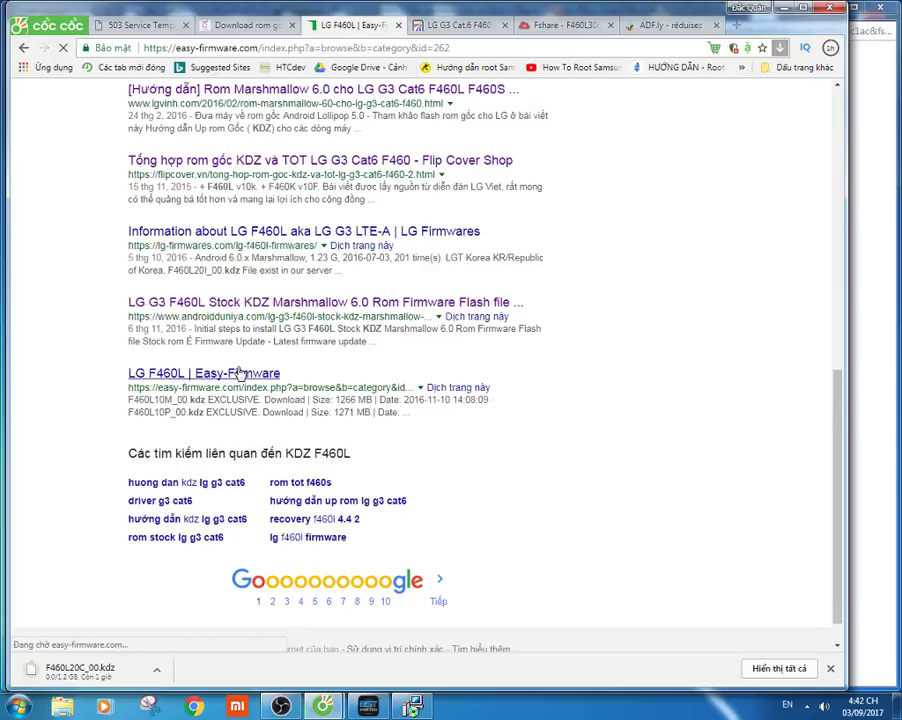
pyautogui.scroll(-5, 240, 372)
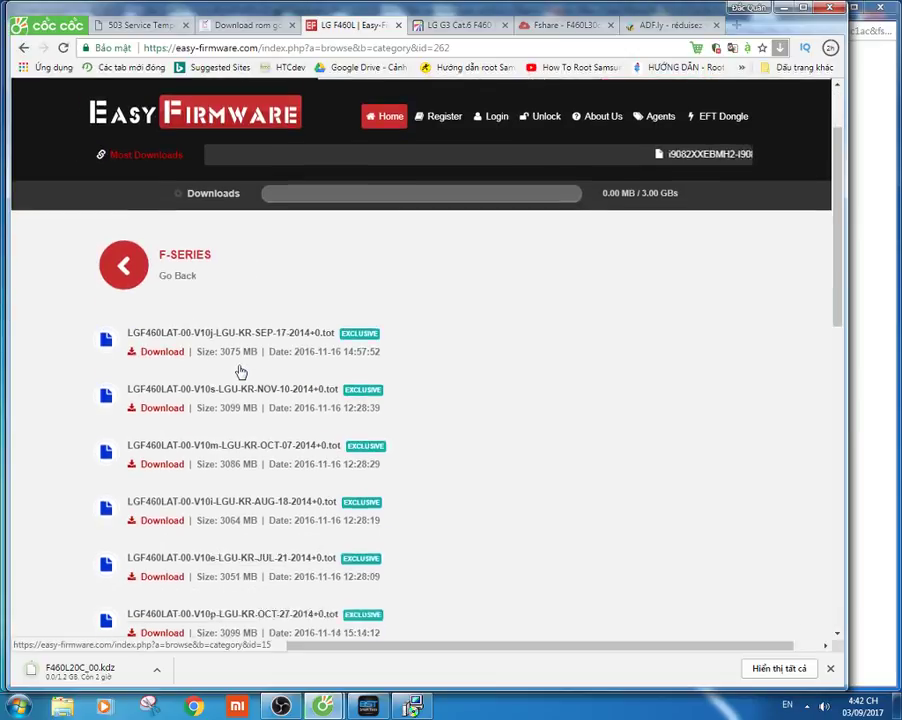
pyautogui.click(23, 47)
pyautogui.scroll(10, 101, 304)
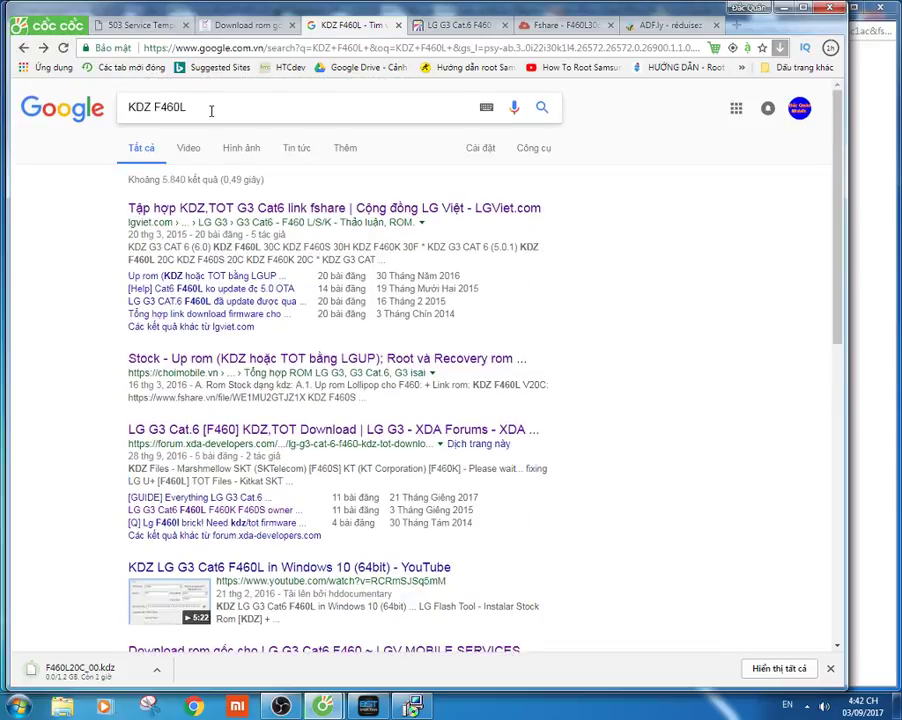
# Change the Google search from KDZ F460L to "rom F460L tot" and run it.
pyautogui.click(232, 116)
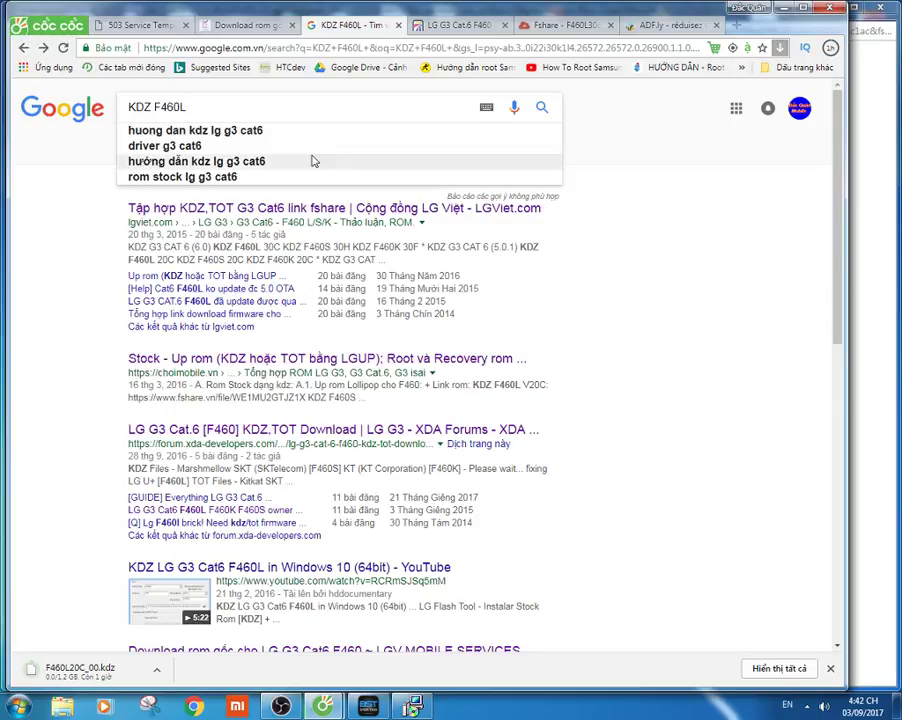
pyautogui.click(270, 117)
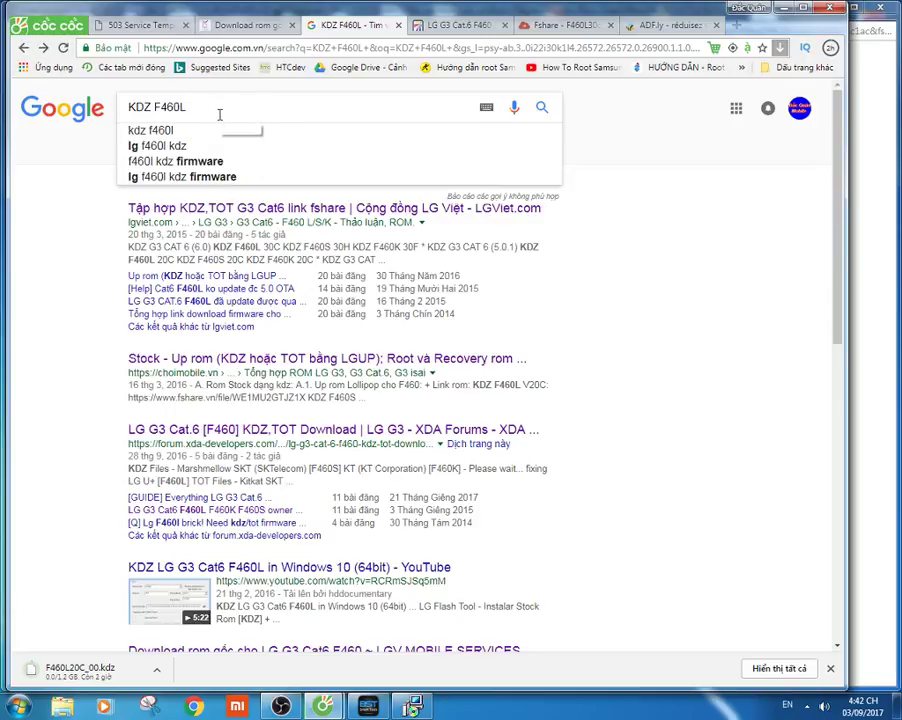
pyautogui.moveTo(155, 110); pyautogui.dragTo(100, 116)
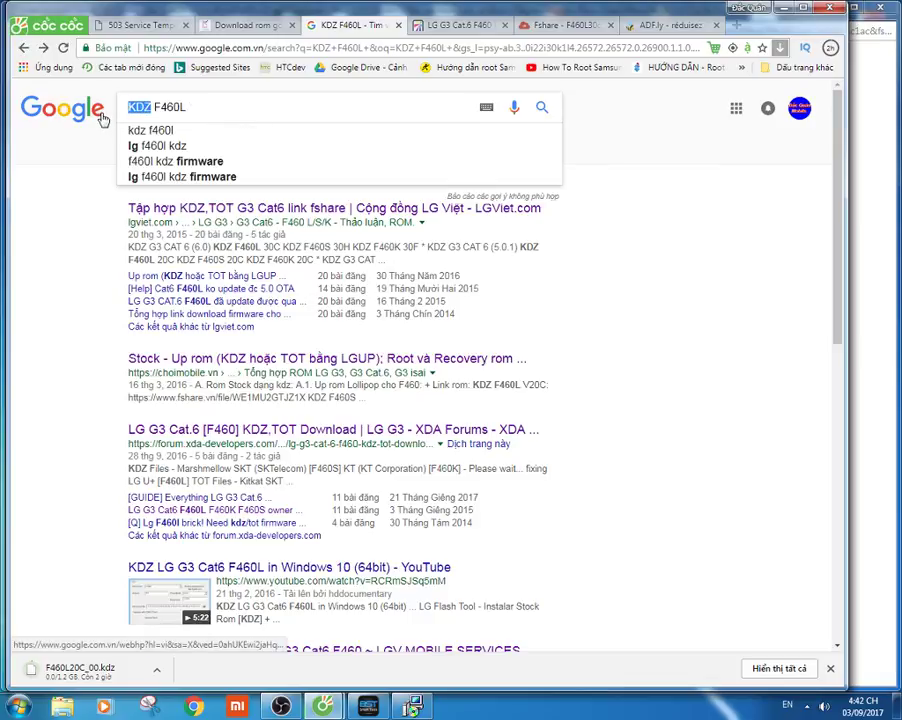
pyautogui.press('BackSpace')
pyautogui.write('rom ')
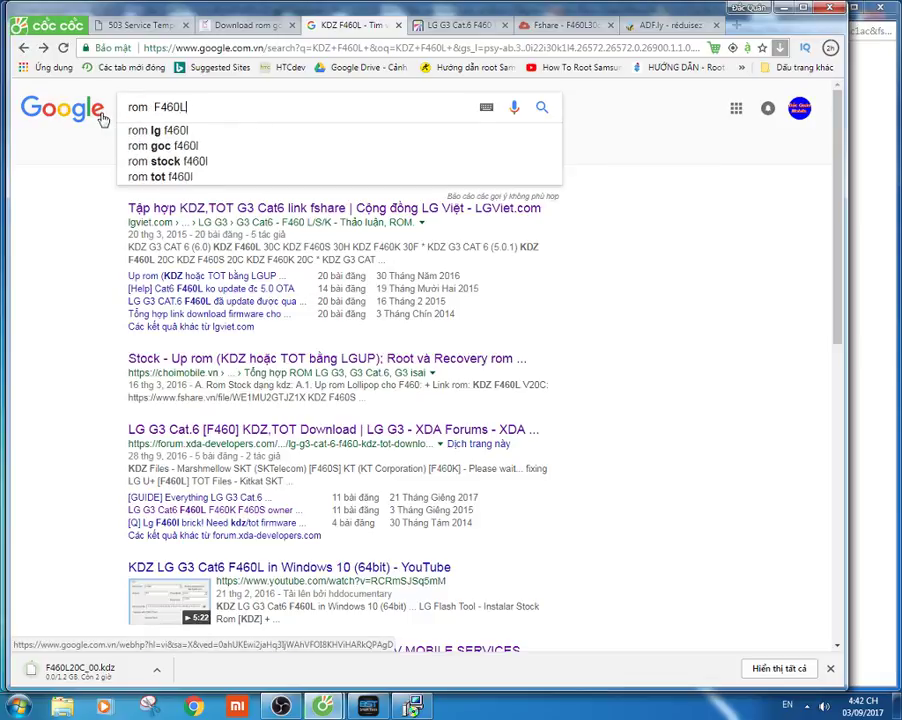
pyautogui.write(' F460L tot')
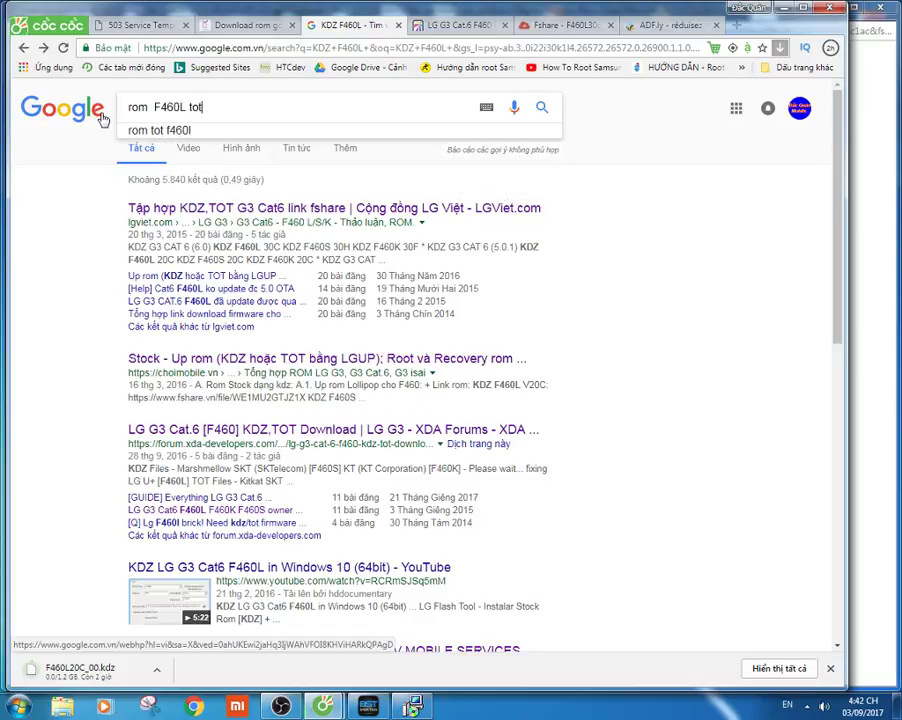
pyautogui.press('Return')
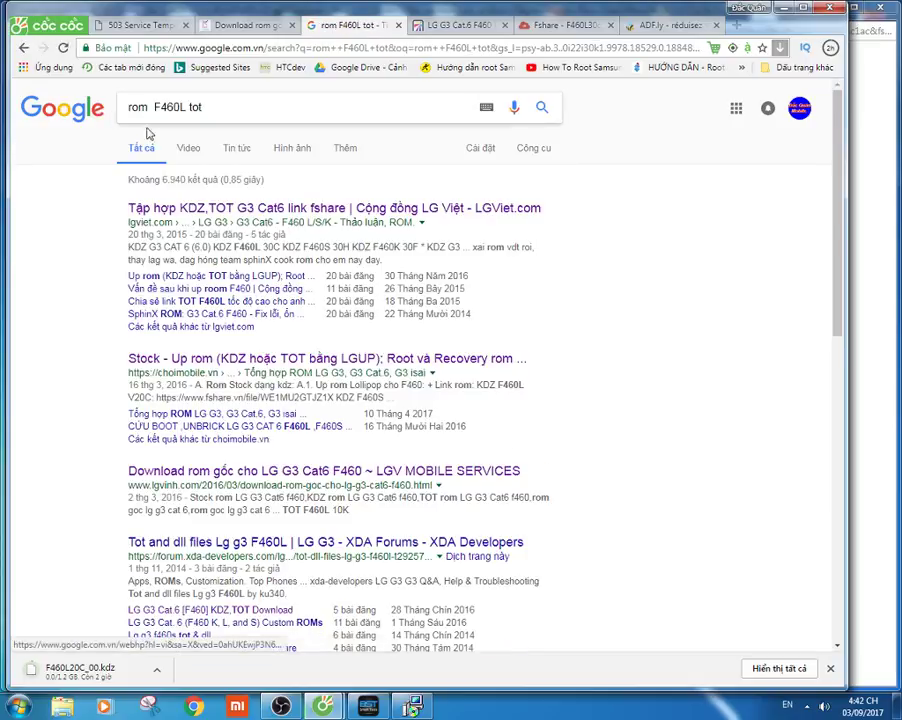
# Open the LGViet and choimobile F460 ROM threads from the results, and follow LGViet's KDZ F460L 20C link.
pyautogui.rightClick(265, 219)
pyautogui.click(268, 223)
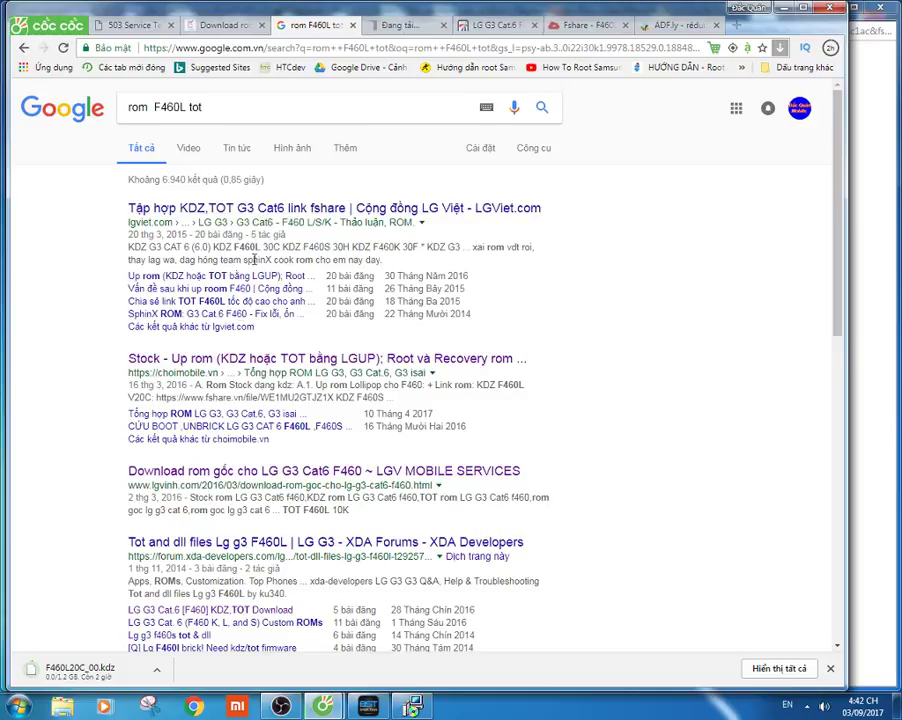
pyautogui.scroll(-2, 236, 366)
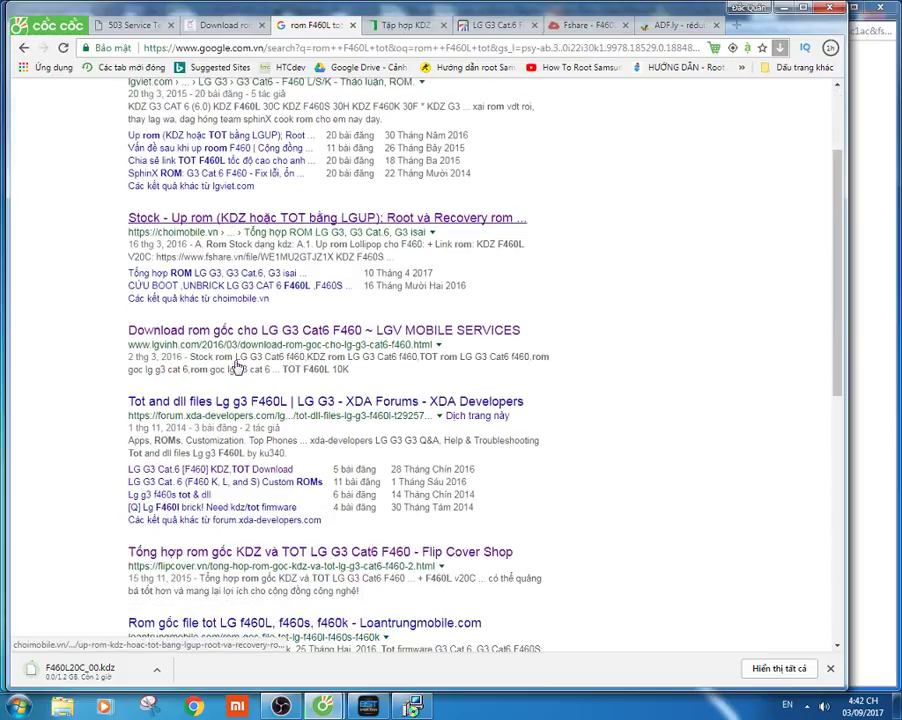
pyautogui.click(242, 219)
pyautogui.click(398, 27)
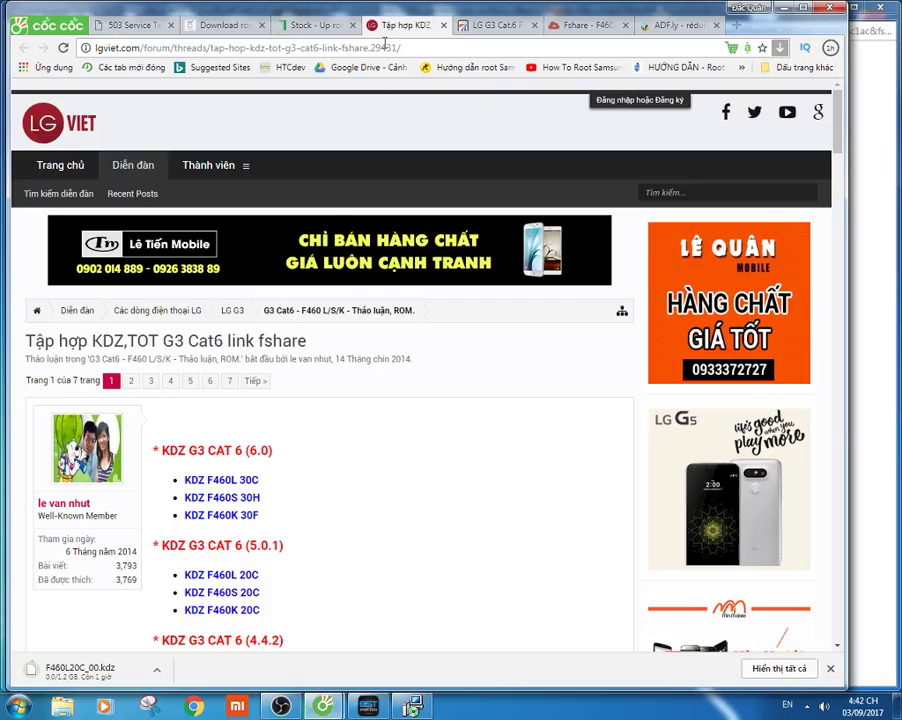
pyautogui.click(222, 572)
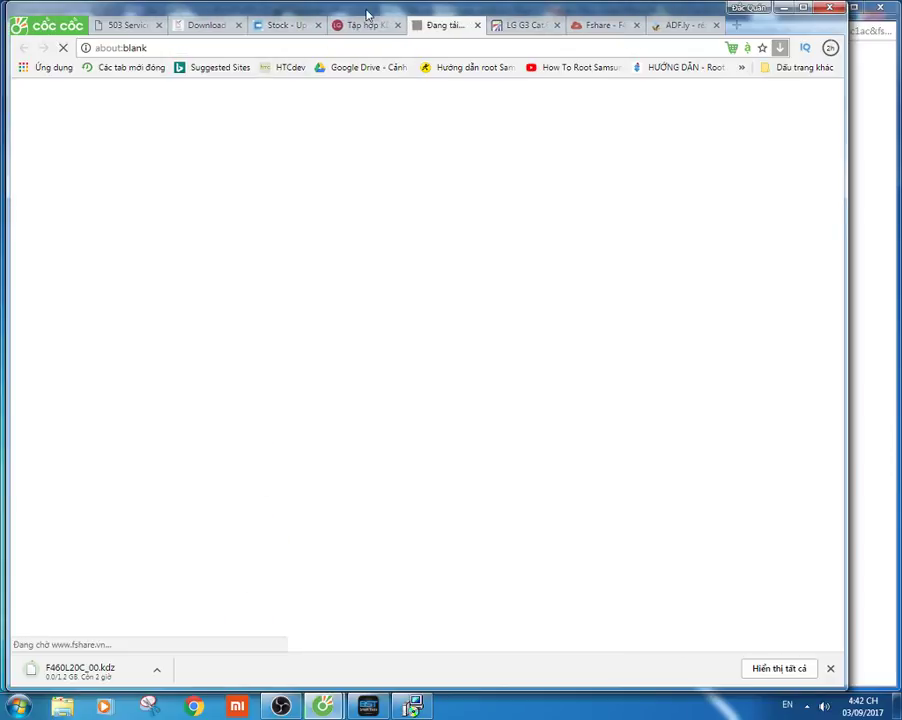
# Return to the choimobile thread, review its LGUP flashing instructions and open the Google Drive link for the LGUP package.
pyautogui.click(366, 14)
pyautogui.click(287, 25)
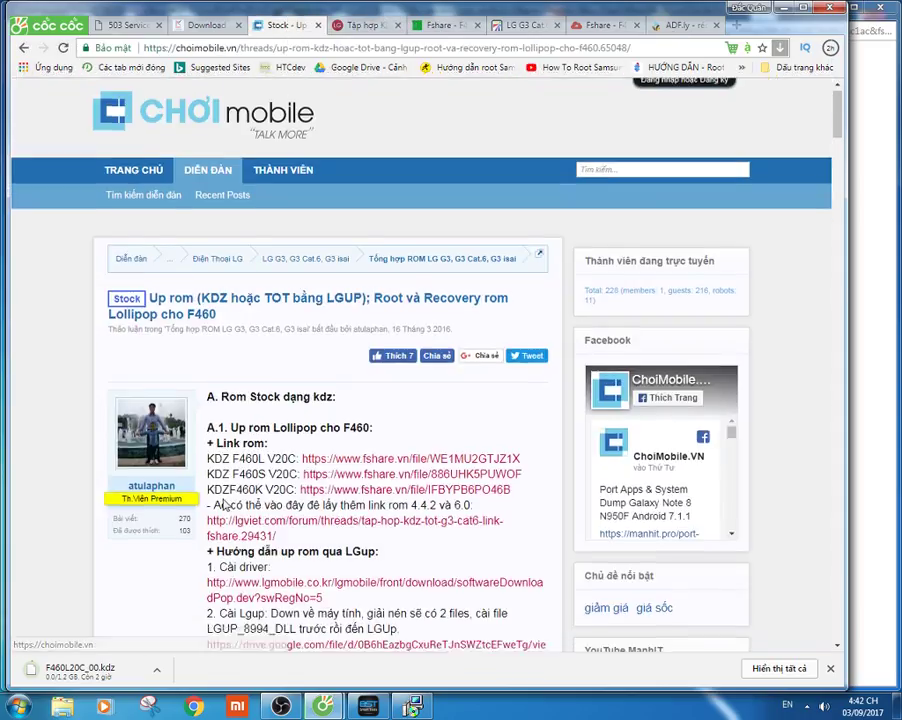
pyautogui.scroll(-4, 226, 507)
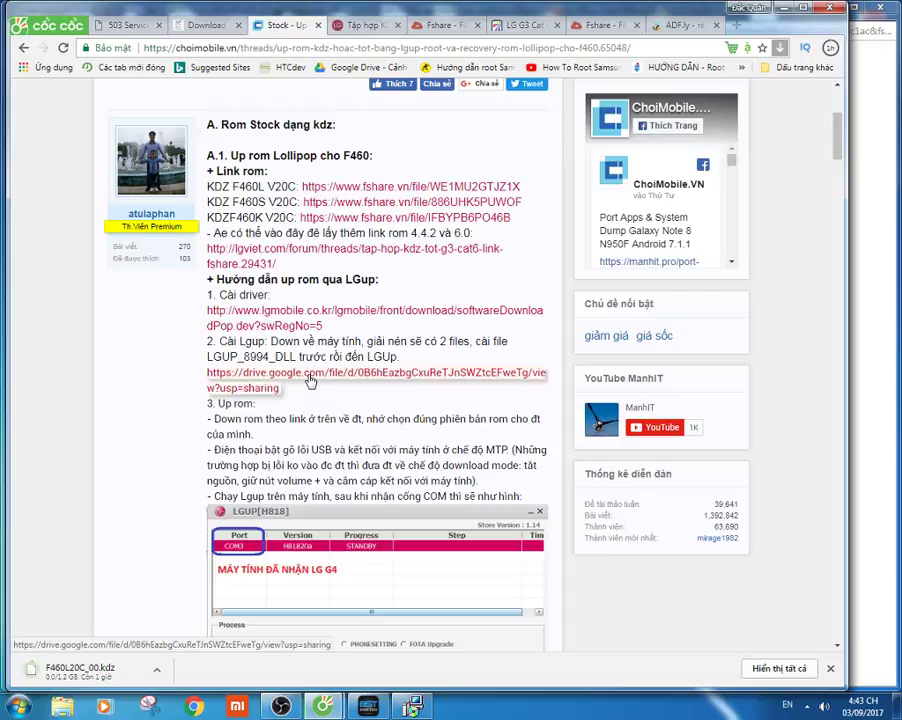
pyautogui.scroll(-2, 311, 382)
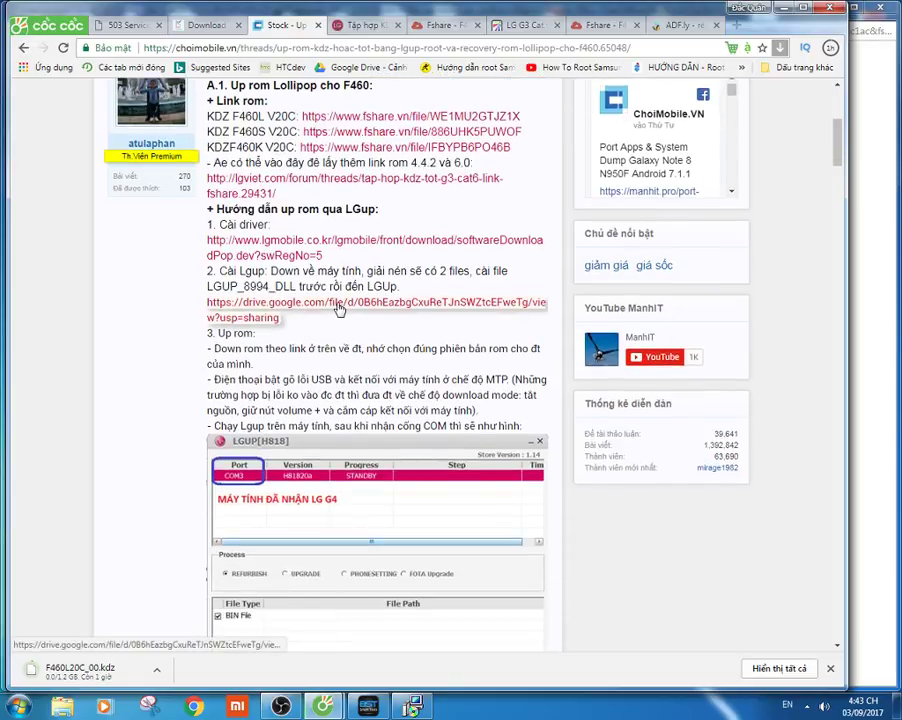
pyautogui.click(338, 309)
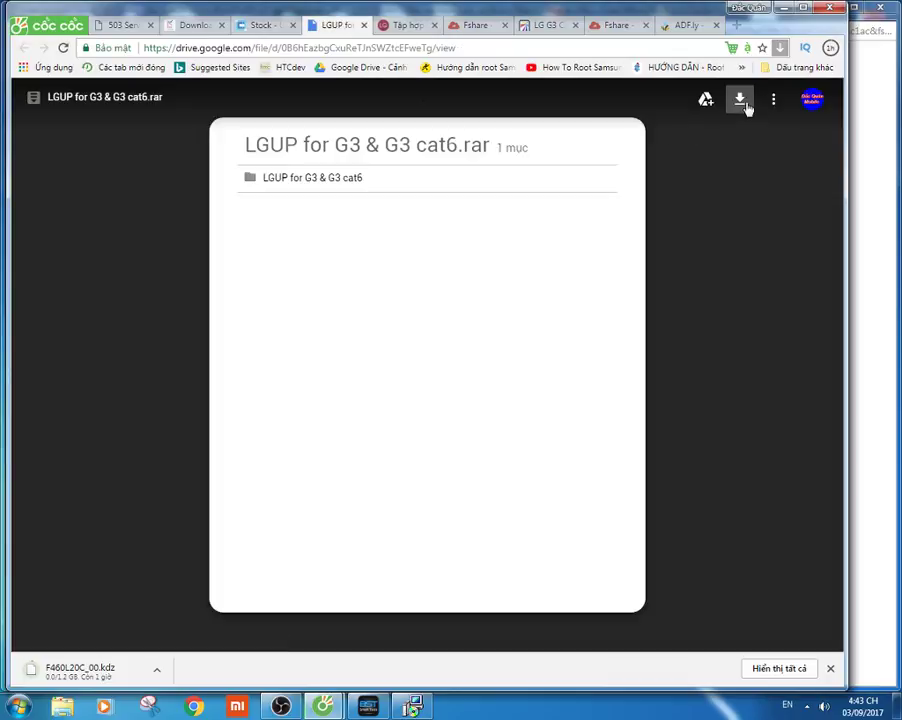
# Download the "LGUP for G3 & G3 cat6" archive and save it in the FILE\LG folder on drive D.
pyautogui.click(741, 103)
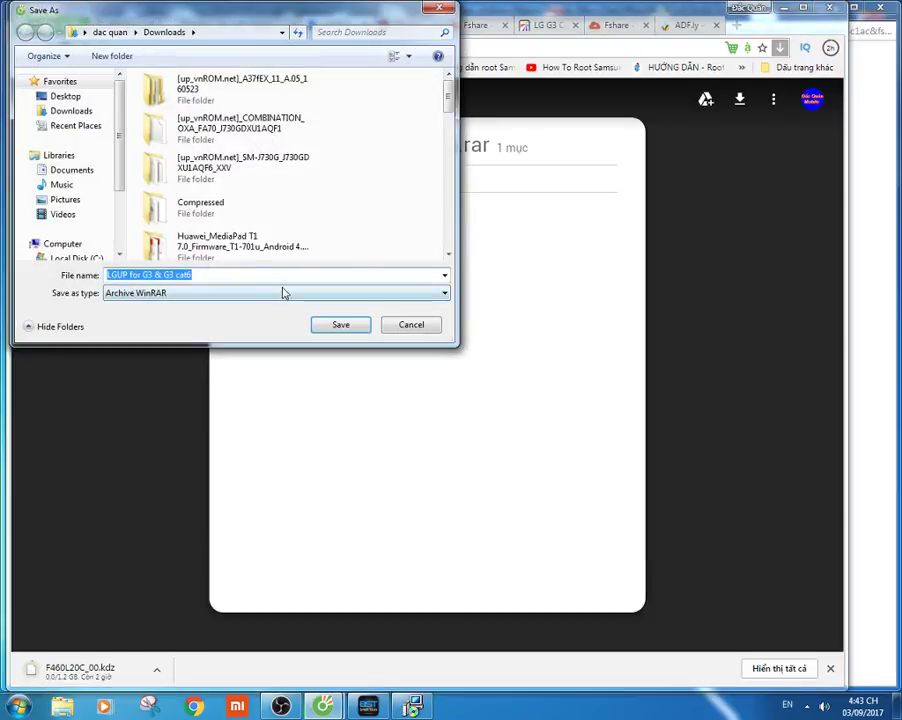
pyautogui.scroll(-3, 132, 196)
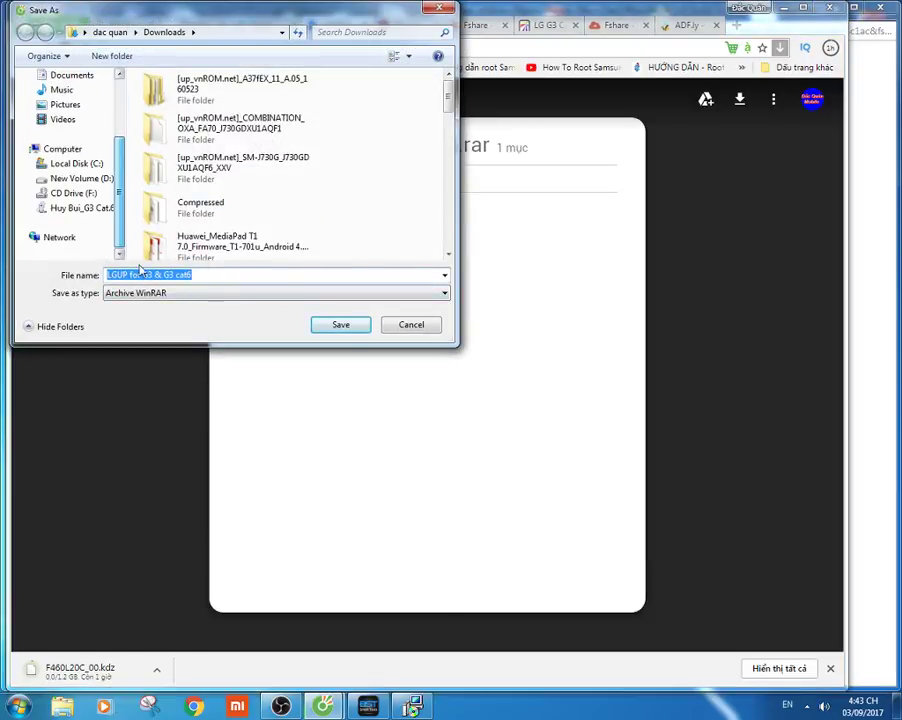
pyautogui.click(70, 178)
pyautogui.scroll(-2, 232, 208)
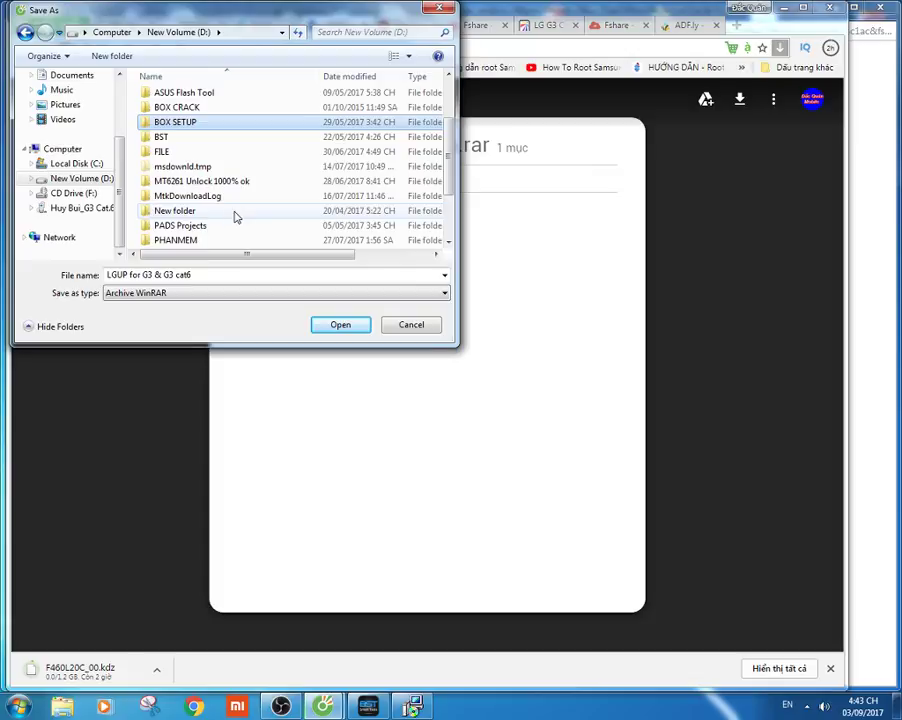
pyautogui.doubleClick(177, 151)
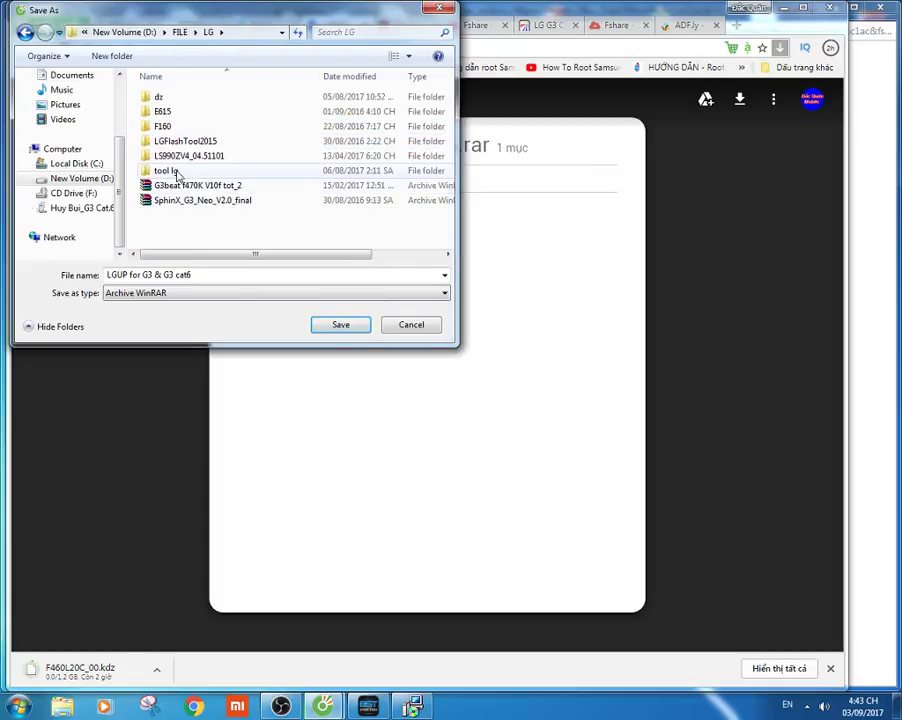
pyautogui.click(341, 326)
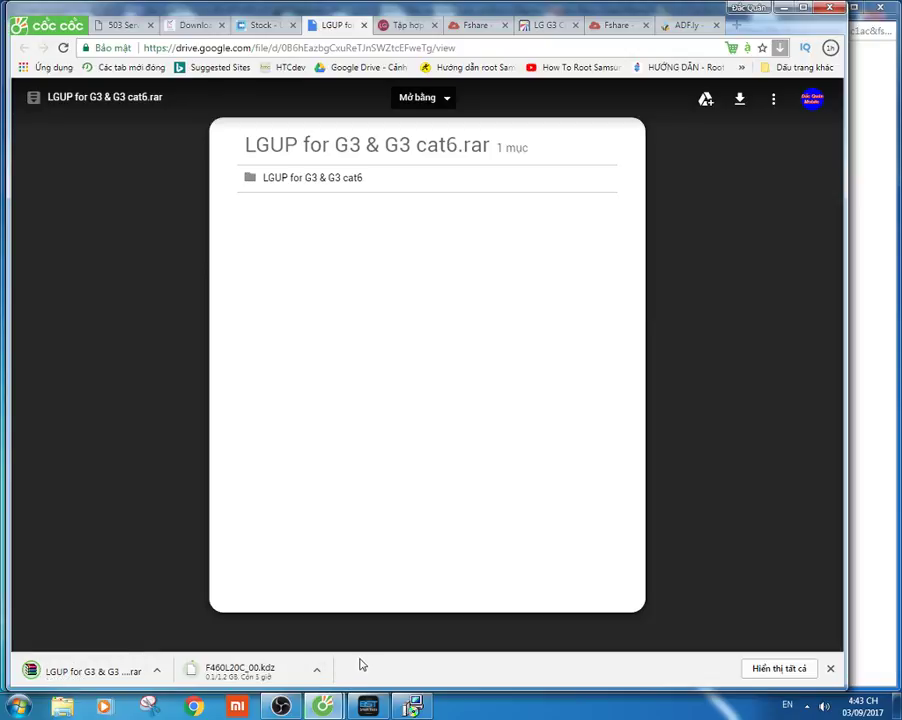
# Switch to the SAMSUNG USB Driver for Mobile Phones wizard and start the installation with US English and United States of America.
pyautogui.click(390, 710)
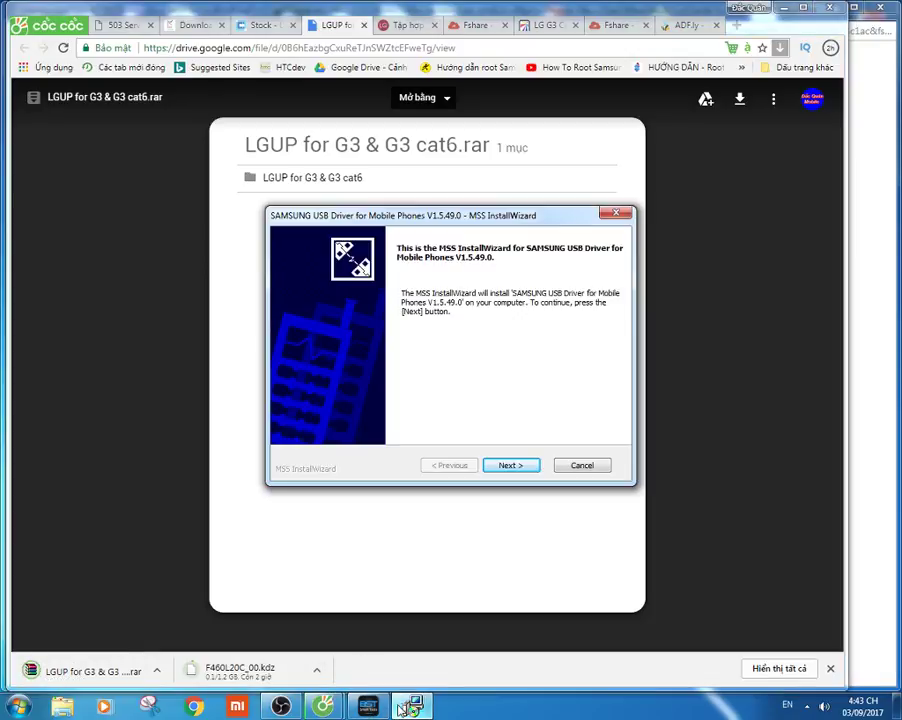
pyautogui.click(528, 466)
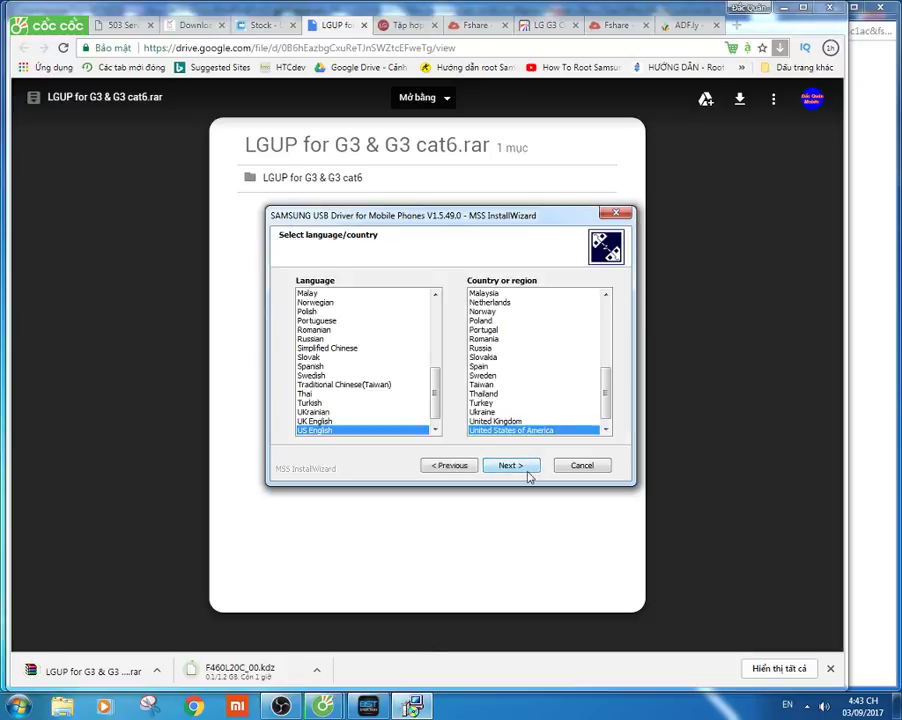
pyautogui.click(529, 468)
pyautogui.click(523, 470)
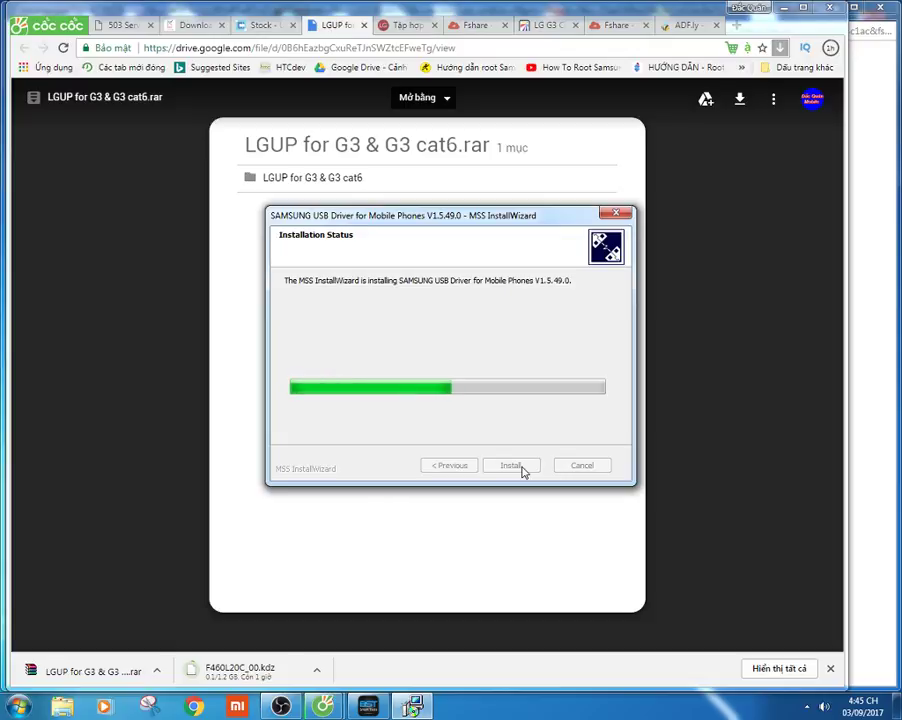
# Return to the browser and close the 503 Service Temporarily Unavailable and ADF.ly pages.
pyautogui.click(141, 28)
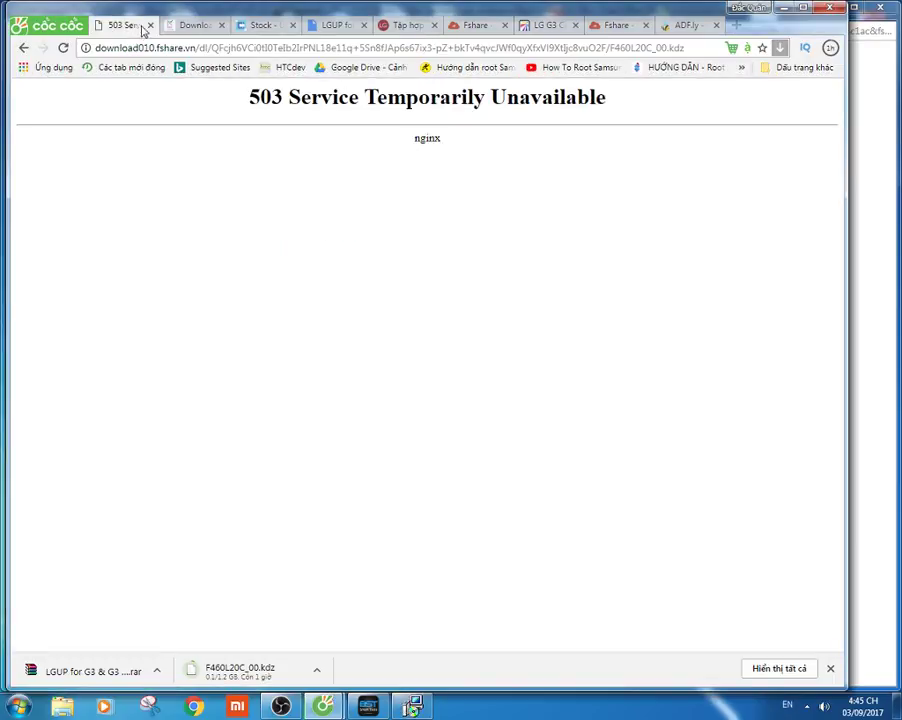
pyautogui.click(150, 25)
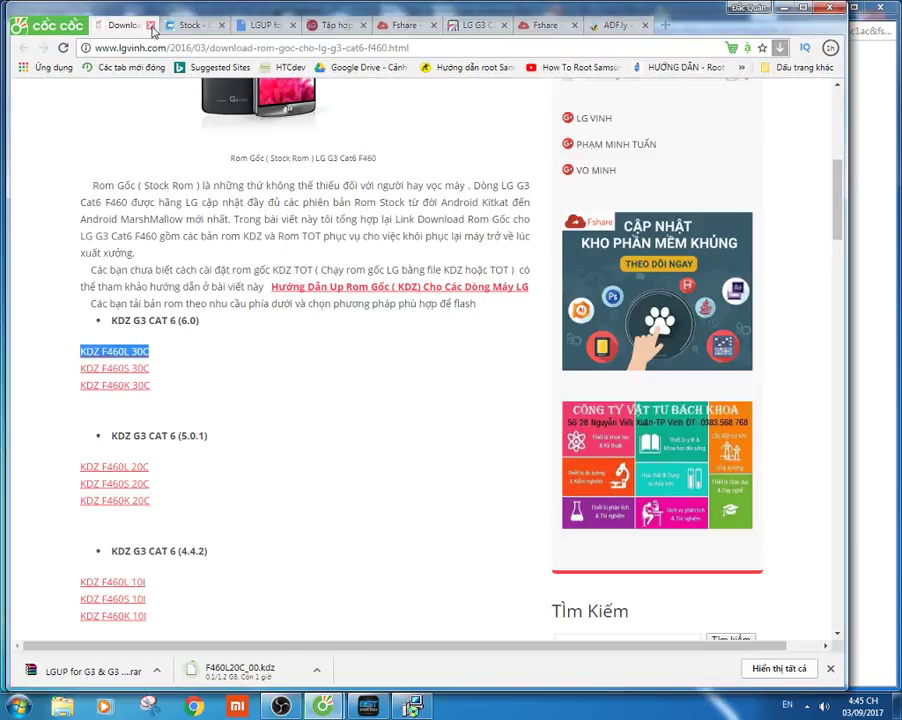
pyautogui.click(619, 26)
pyautogui.click(646, 27)
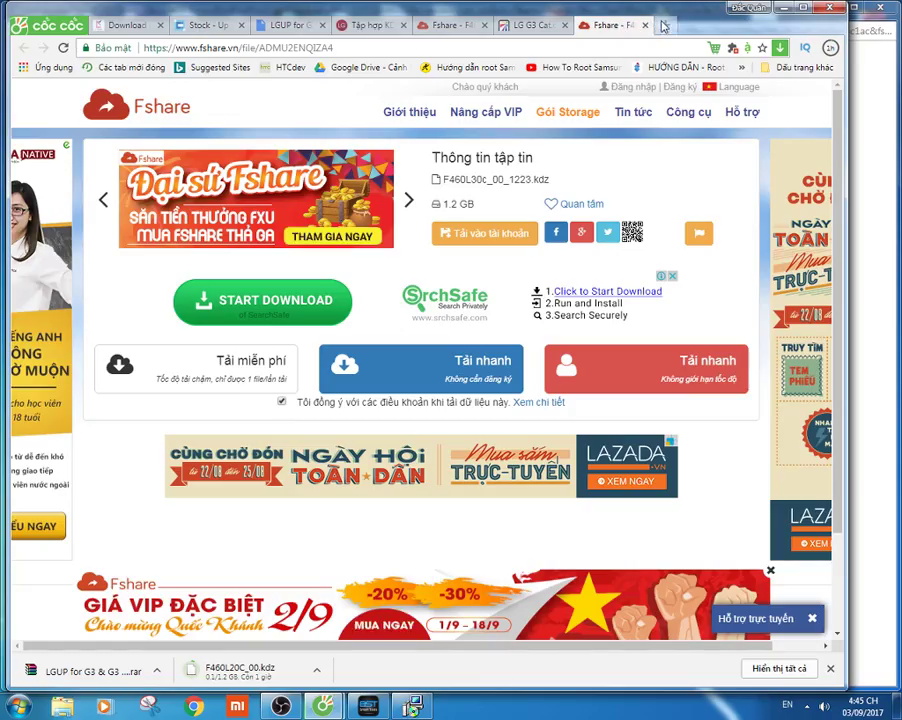
# Search the web for "link f460l google driver" in a new browser tab.
pyautogui.click(659, 30)
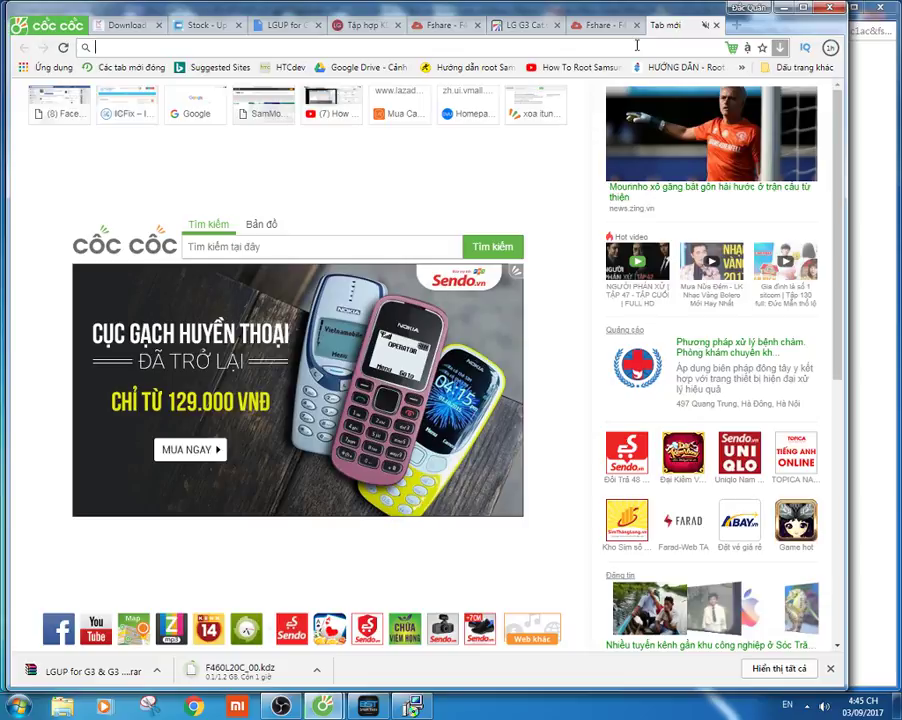
pyautogui.write('link')
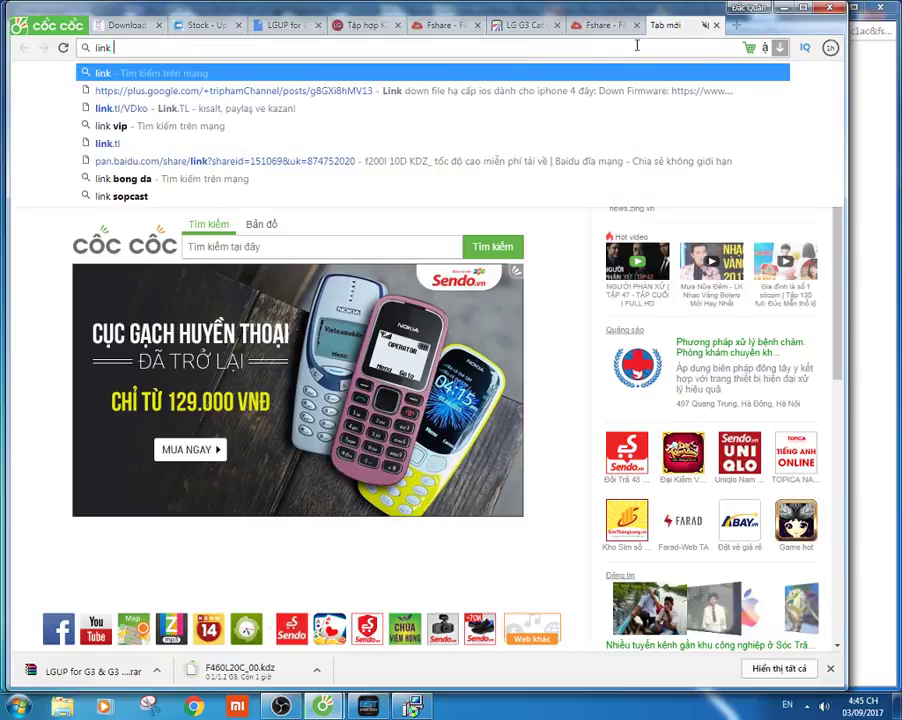
pyautogui.write(' f460')
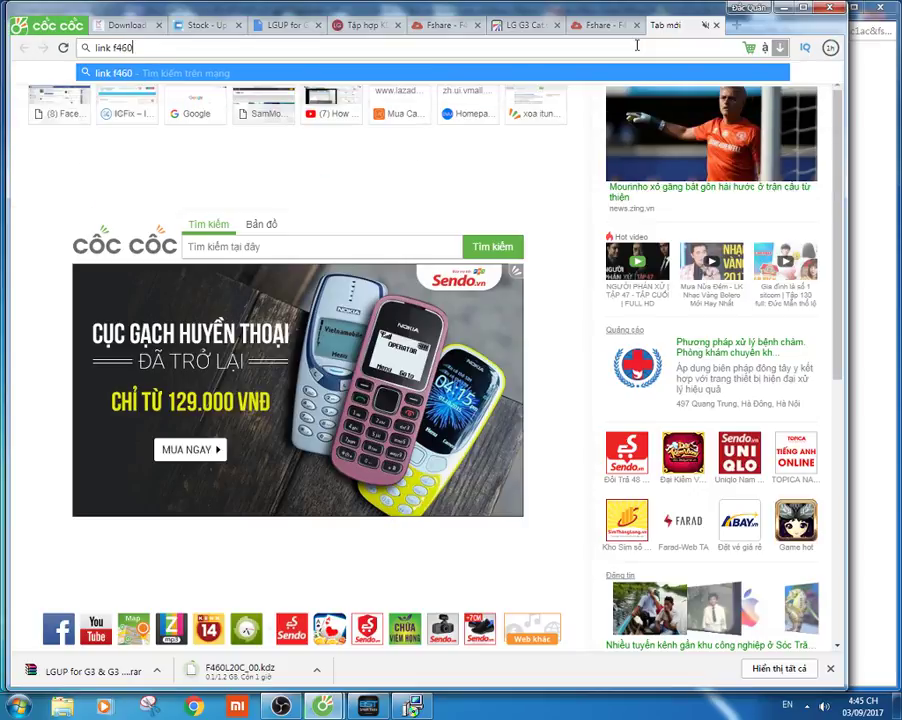
pyautogui.write('l google')
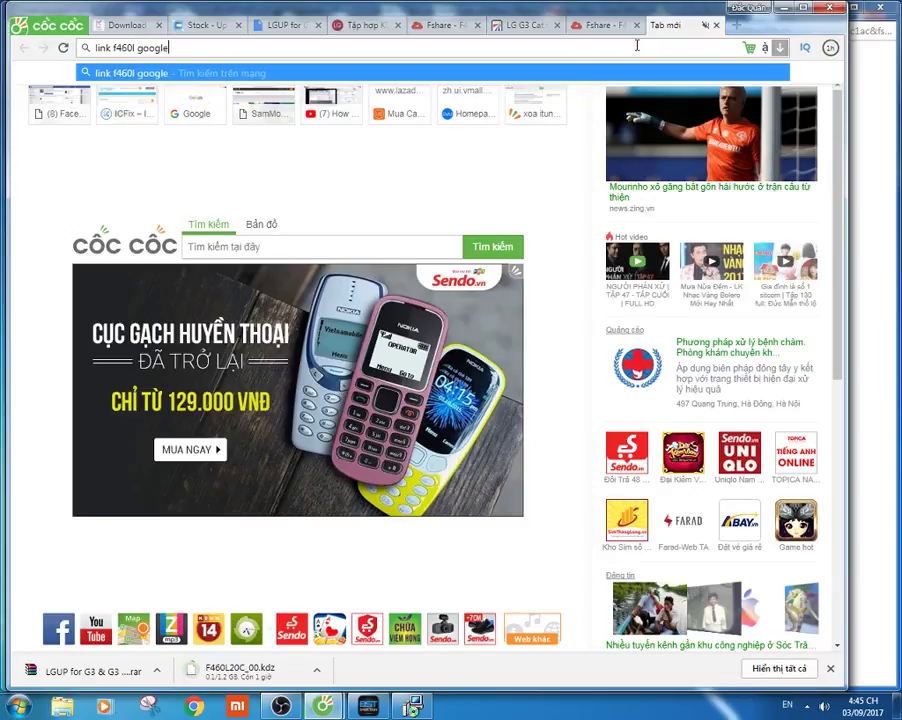
pyautogui.write(' drive')
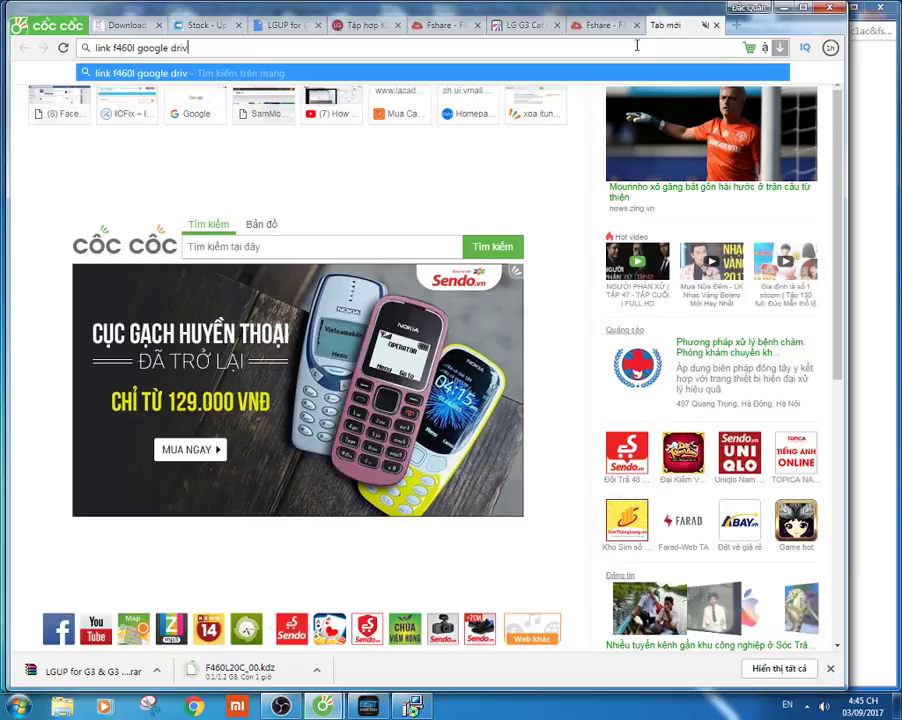
pyautogui.write('r')
pyautogui.press('Return')
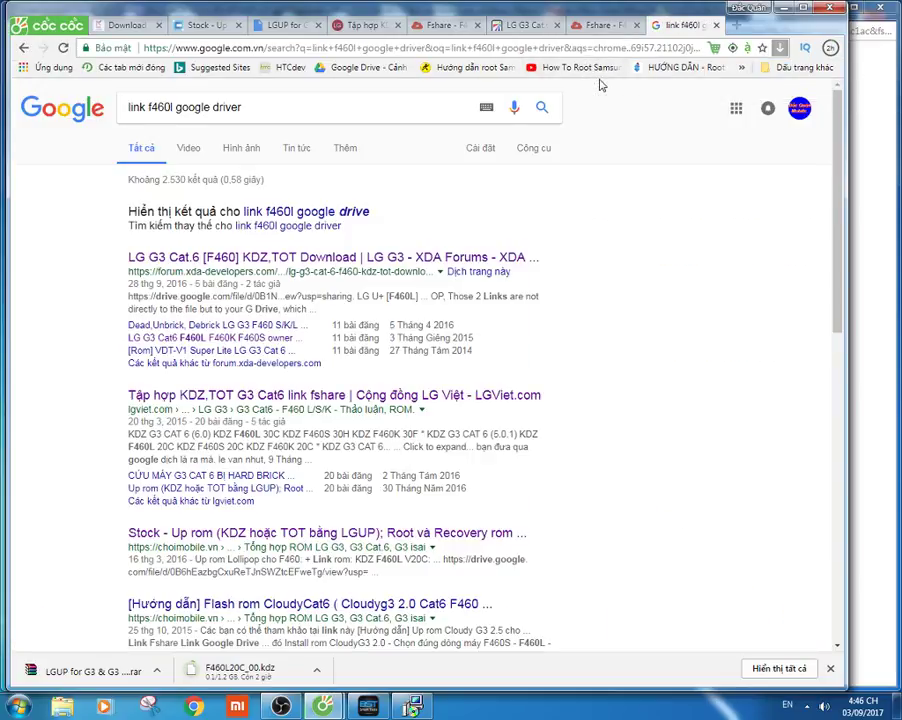
# Look through the results for F460L Google Drive links and open the "Tổng Hợp LG G3.xlsx" spreadsheet in a separate tab.
pyautogui.scroll(-2, 536, 272)
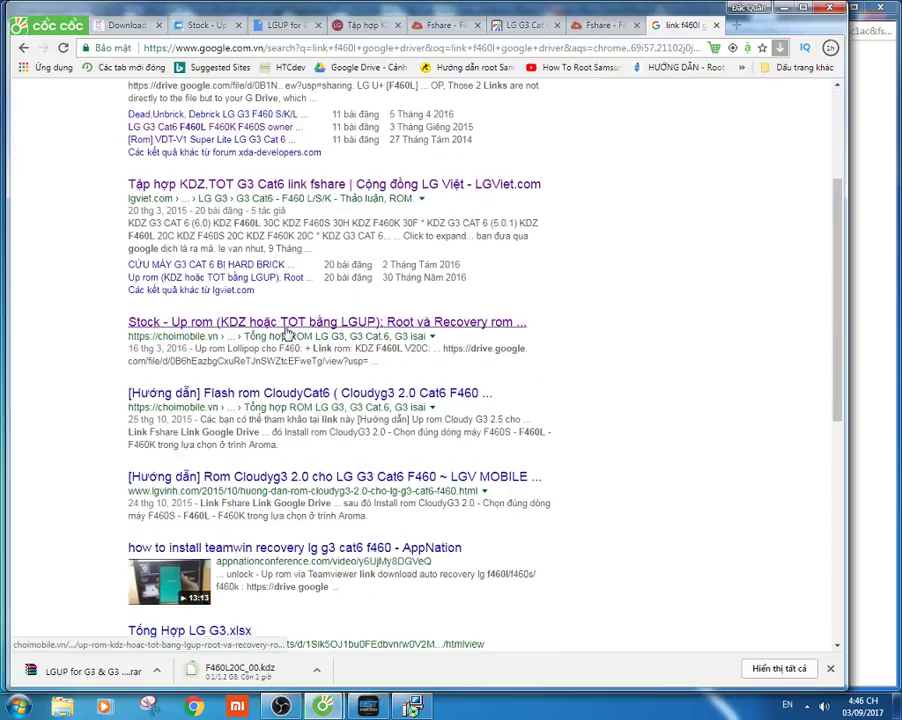
pyautogui.scroll(-1, 287, 336)
pyautogui.scroll(-1, 288, 422)
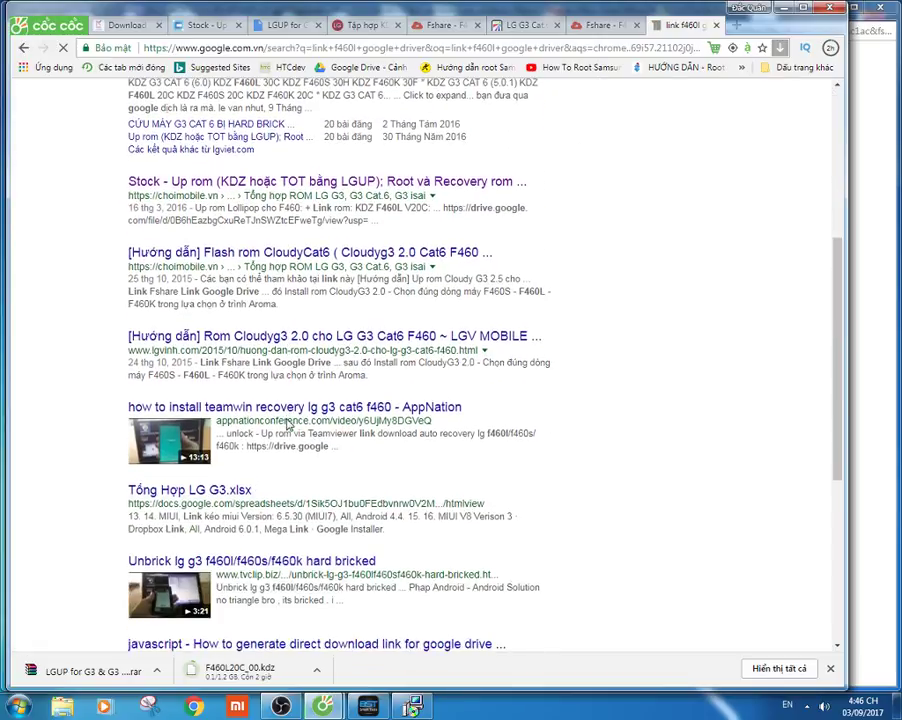
pyautogui.scroll(-2, 288, 424)
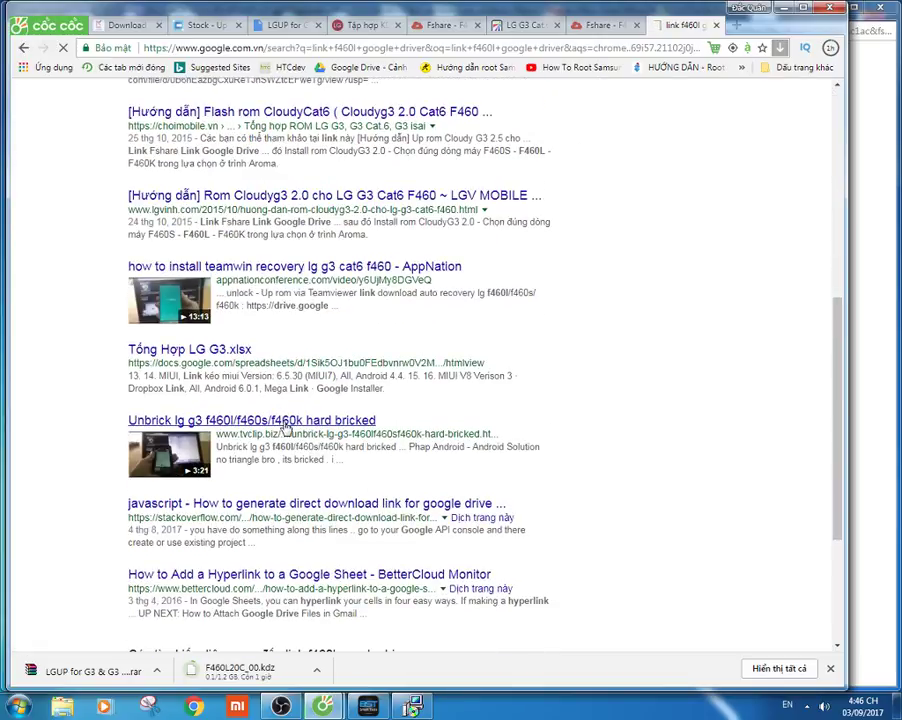
pyautogui.rightClick(201, 361)
pyautogui.click(240, 371)
pyautogui.scroll(-2, 226, 394)
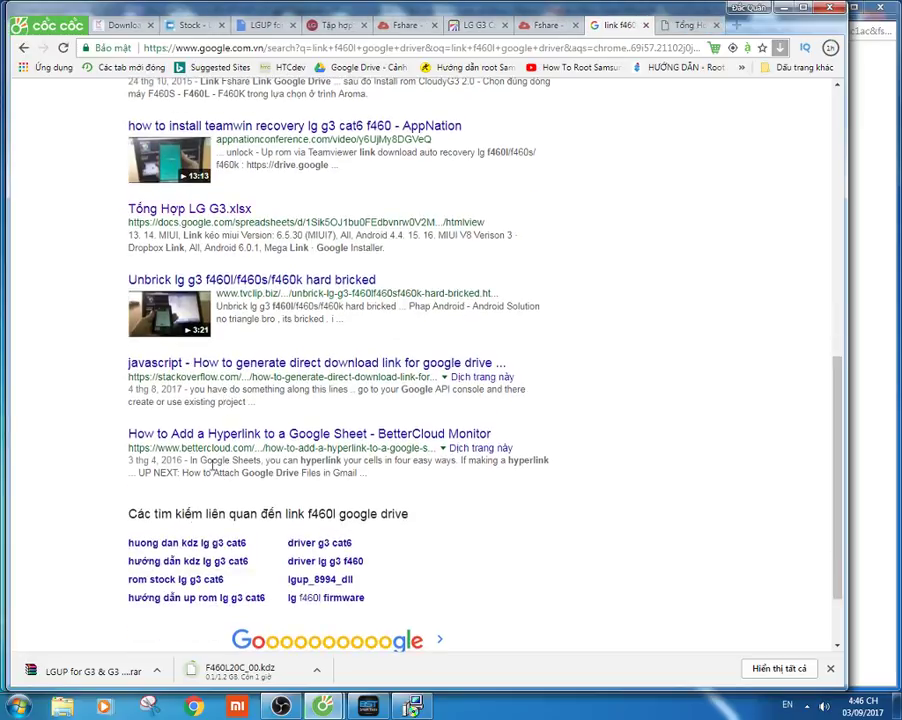
# Run the related search "lg f460l firmware" and open the LG Firmwares page "Information about LG F460L aka LG G3 LTE-A".
pyautogui.click(301, 599)
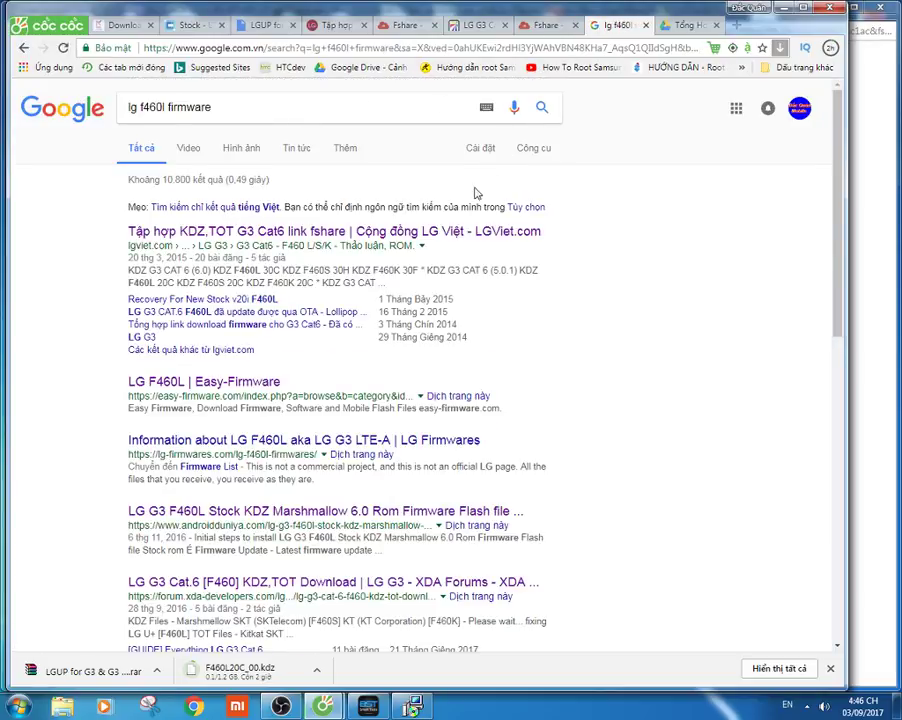
pyautogui.scroll(-3, 434, 275)
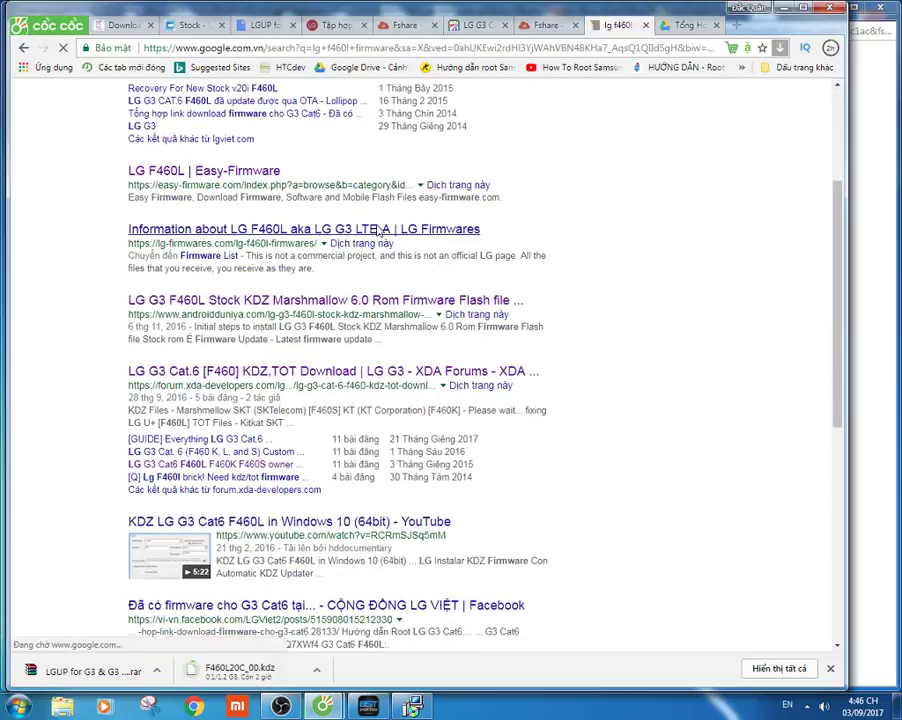
pyautogui.click(466, 232)
pyautogui.click(688, 24)
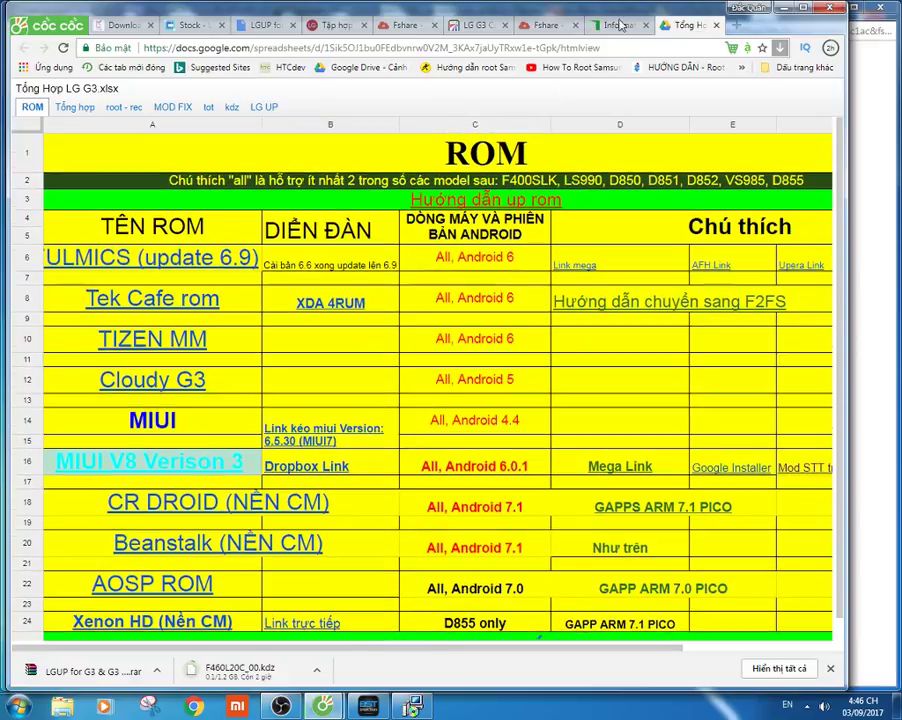
pyautogui.click(614, 25)
# Find the LG F460L Firmware List and open the download page for F460L20I_00.kdz.
pyautogui.scroll(-3, 397, 315)
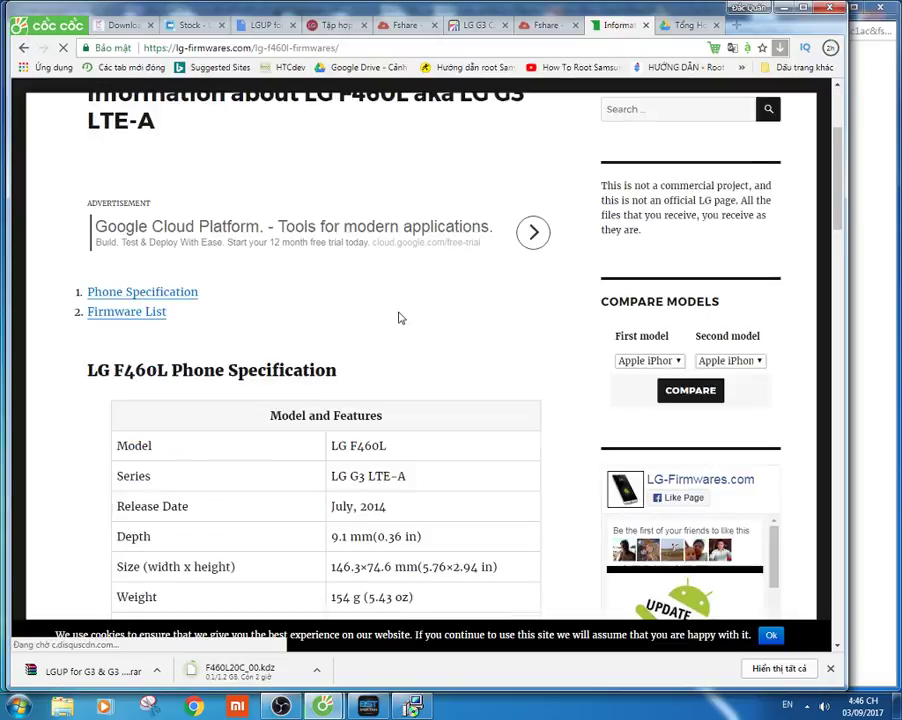
pyautogui.scroll(-4, 350, 360)
pyautogui.scroll(3, 357, 352)
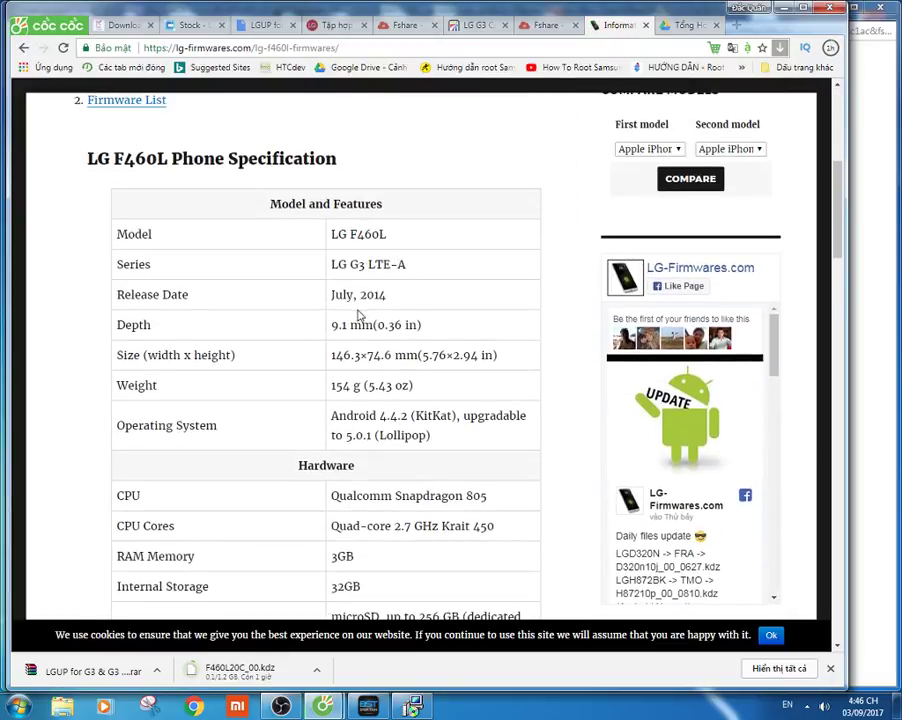
pyautogui.scroll(-15, 357, 312)
pyautogui.scroll(-5, 358, 365)
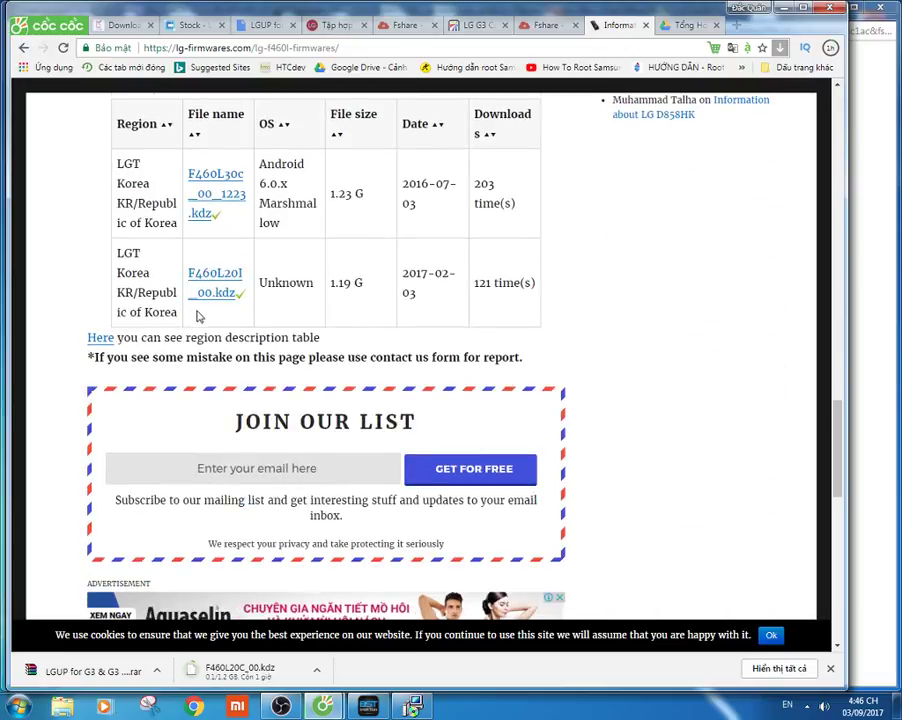
pyautogui.scroll(1, 207, 306)
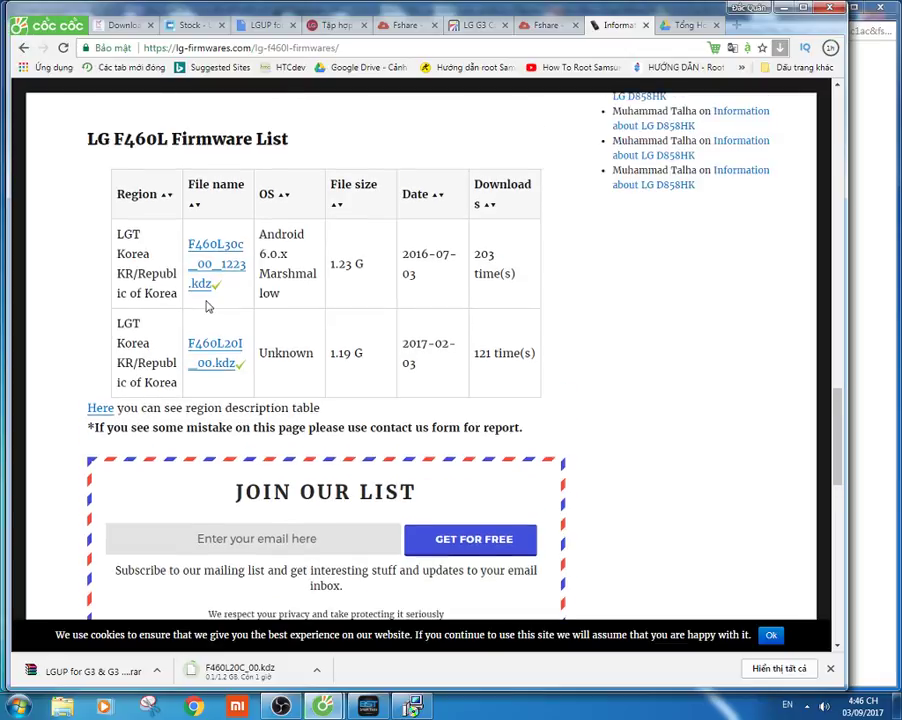
pyautogui.click(227, 358)
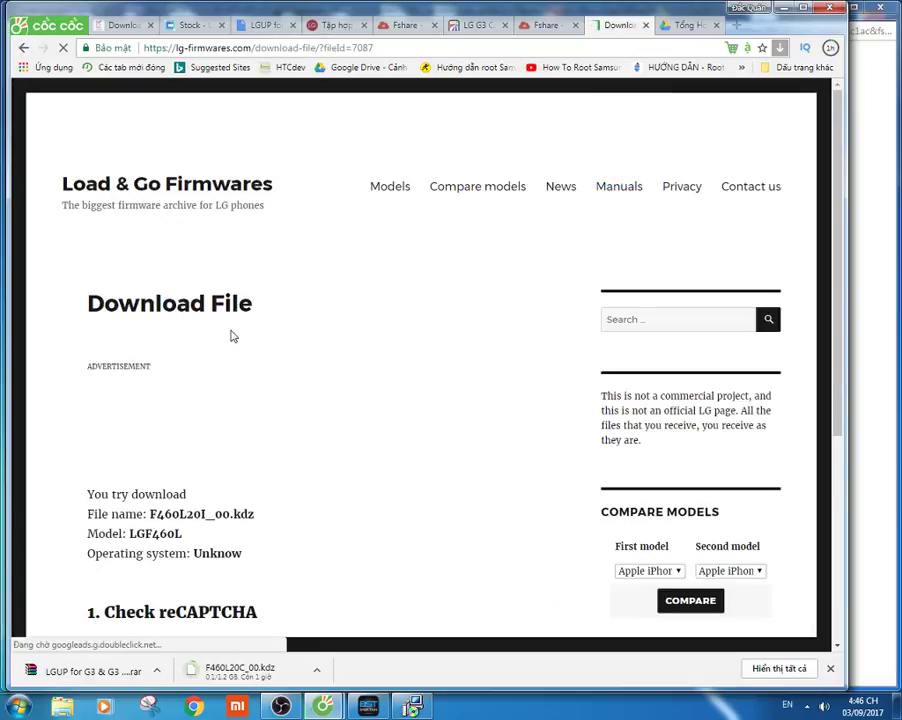
# Complete the reCAPTCHA check, get the F460L20I_00.kdz link and save the file.
pyautogui.scroll(-3, 233, 336)
pyautogui.scroll(3, 232, 334)
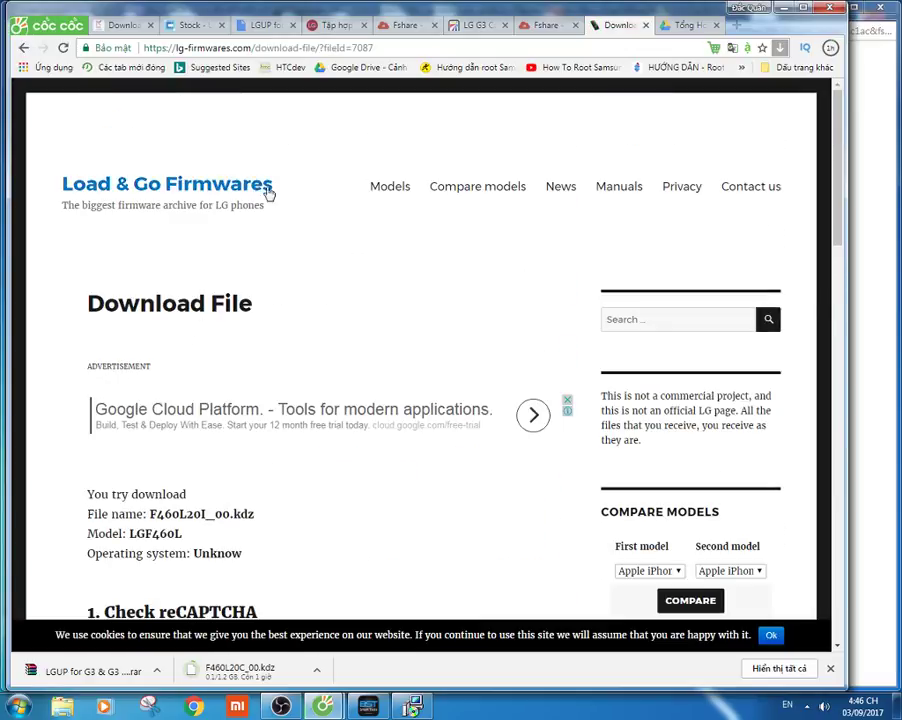
pyautogui.scroll(-3, 211, 262)
pyautogui.click(106, 386)
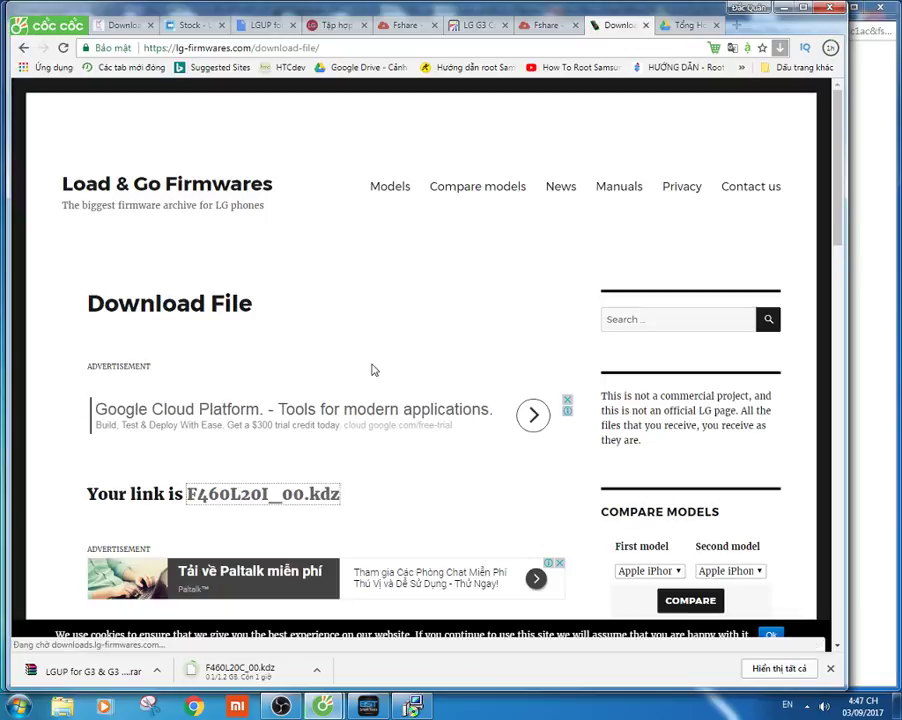
pyautogui.click(340, 325)
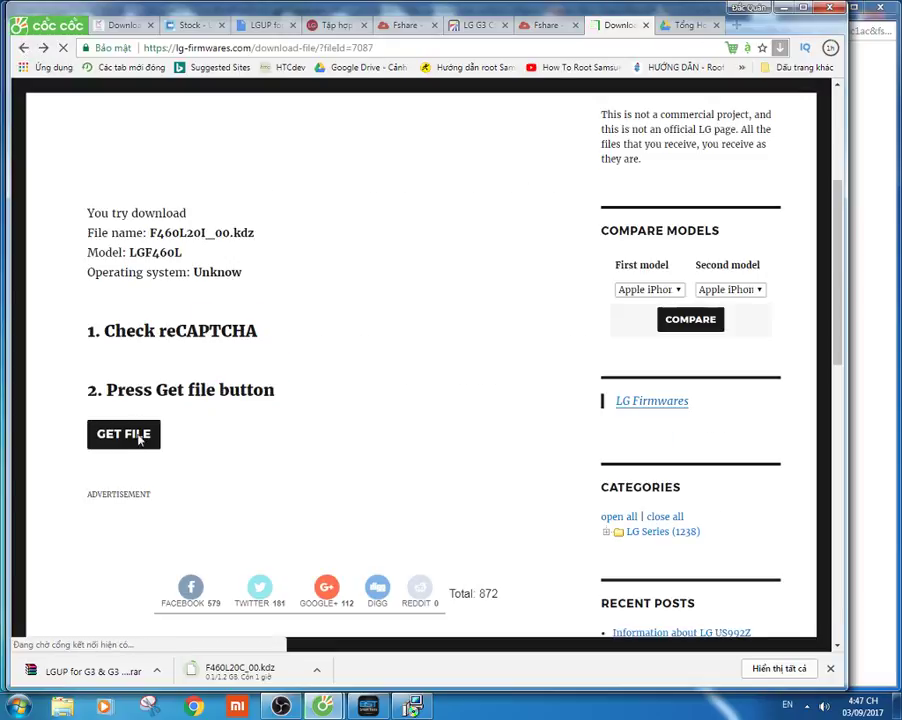
# Return to the LG F460L Firmware List and open the download page for F460L30c_00_1223.kdz.
pyautogui.click(23, 48)
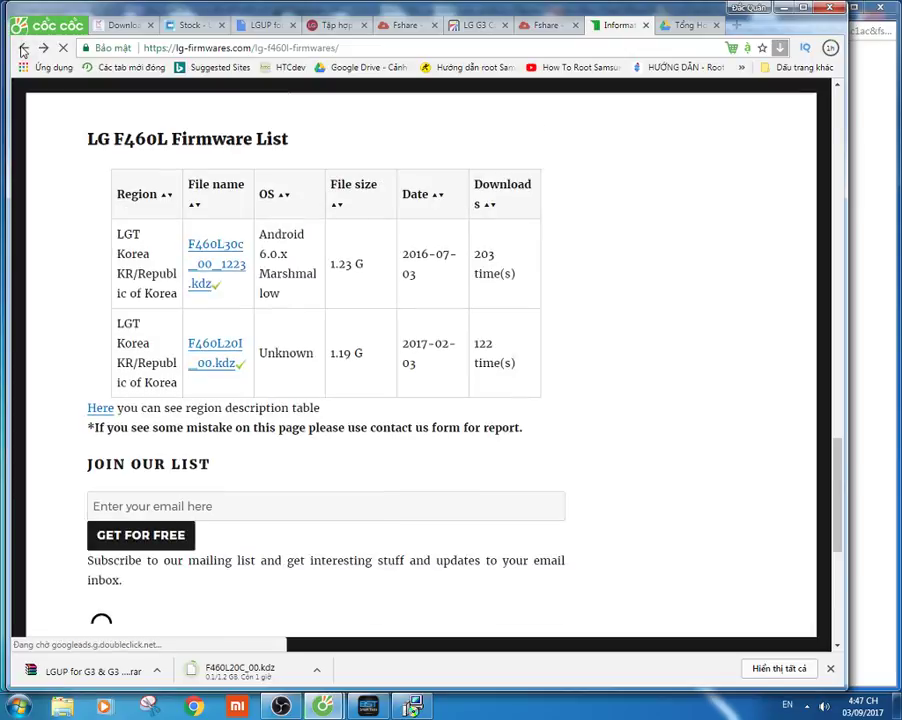
pyautogui.click(23, 48)
pyautogui.moveTo(205, 268); pyautogui.dragTo(40, 65)
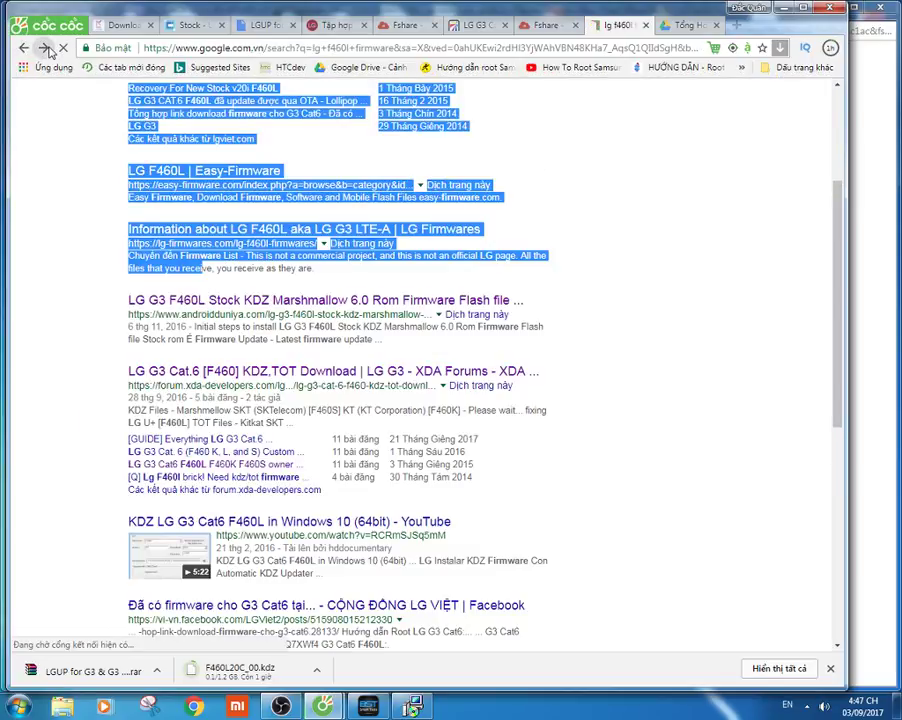
pyautogui.click(43, 48)
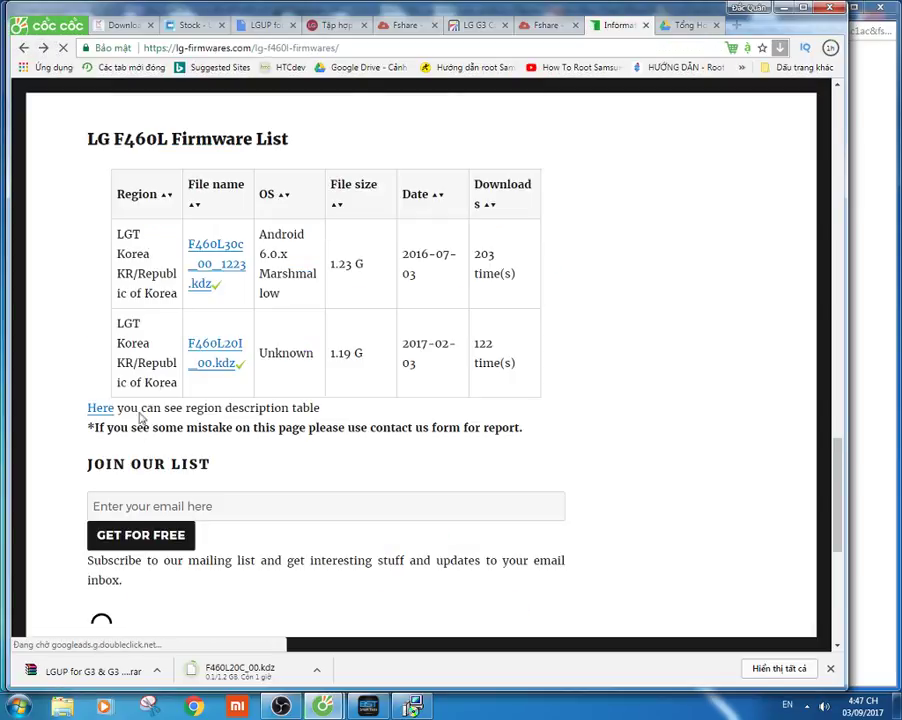
pyautogui.click(215, 250)
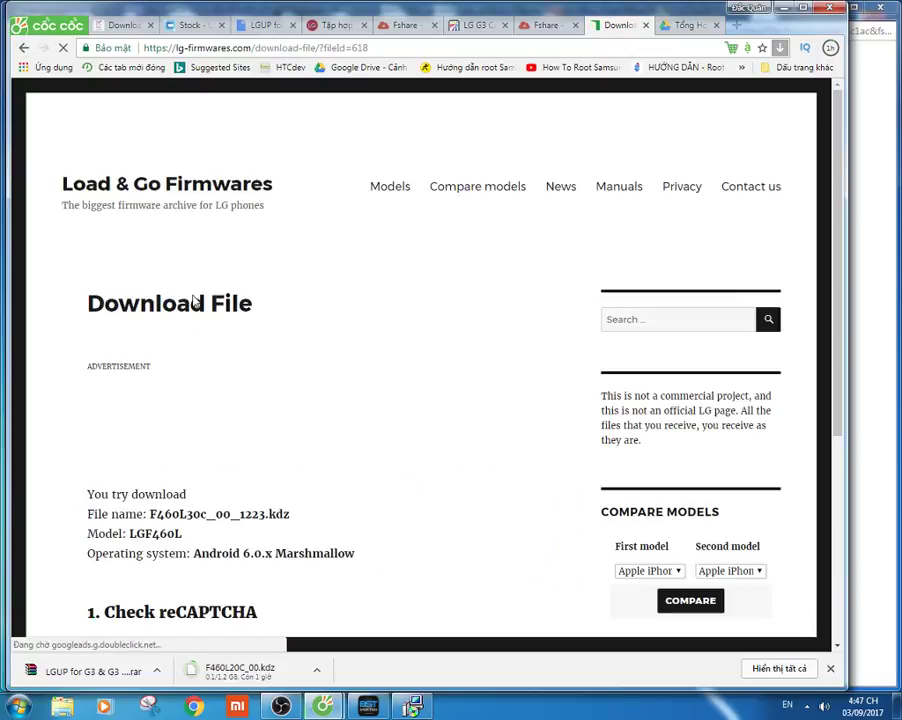
# Complete the reCAPTCHA check and get the download link for F460L30c_00_1223.kdz.
pyautogui.scroll(-4, 210, 310)
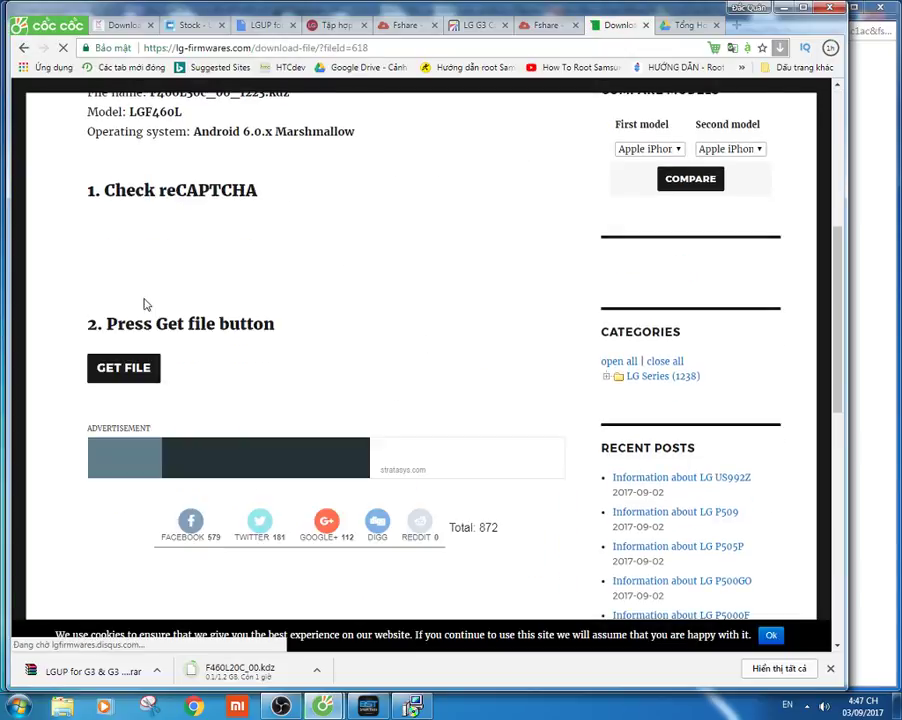
pyautogui.click(126, 372)
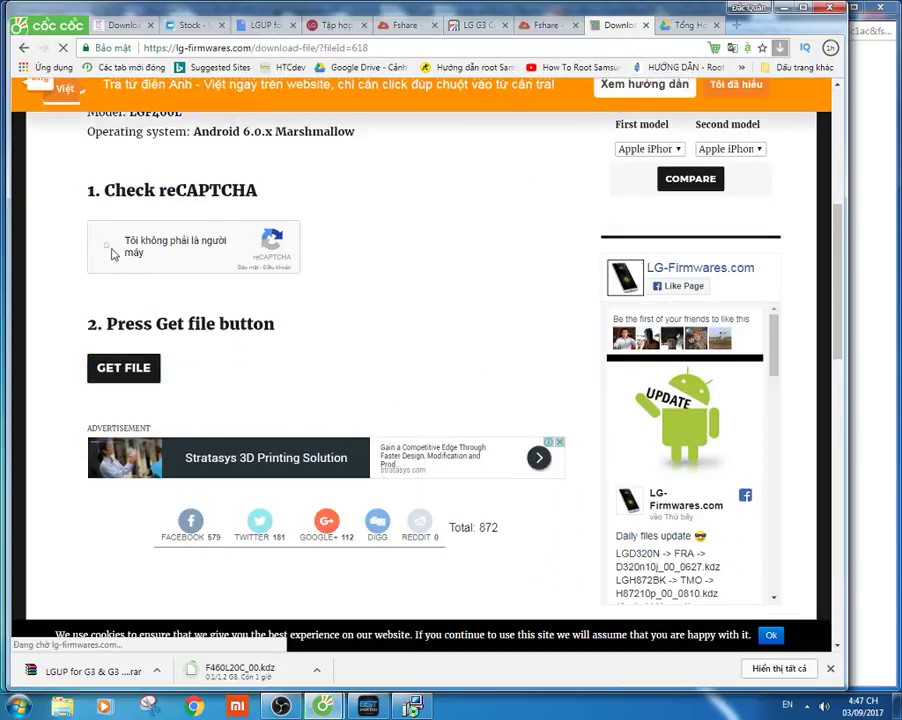
pyautogui.scroll(-3, 104, 366)
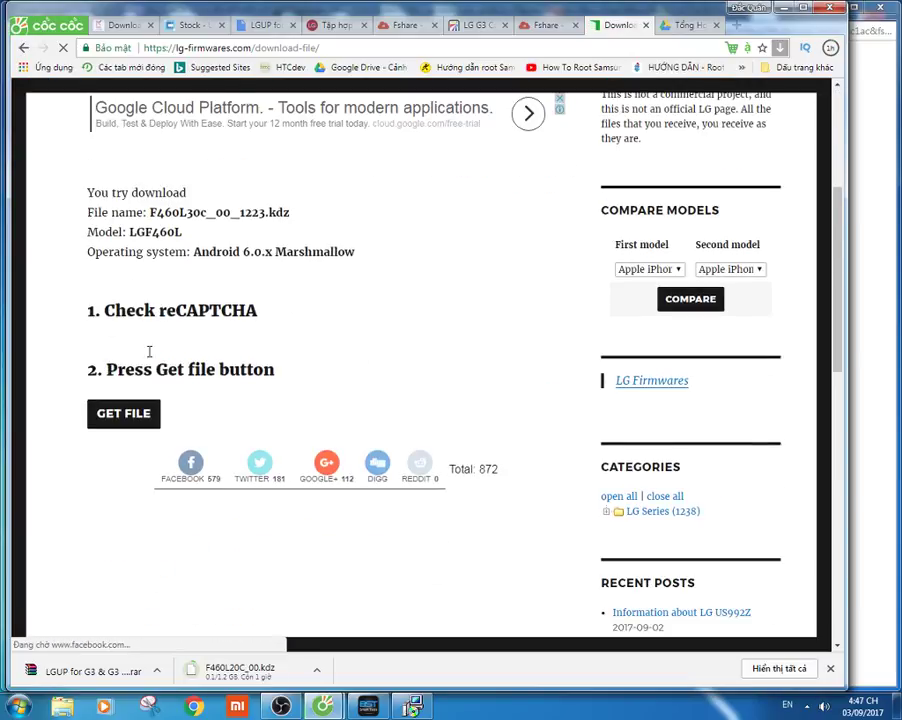
pyautogui.click(107, 370)
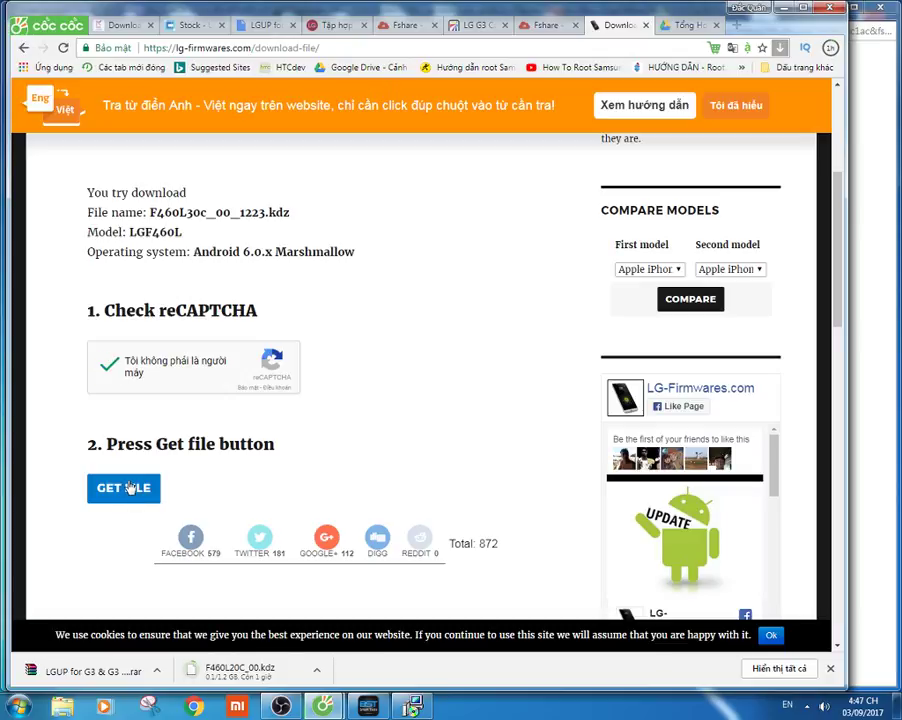
pyautogui.click(129, 487)
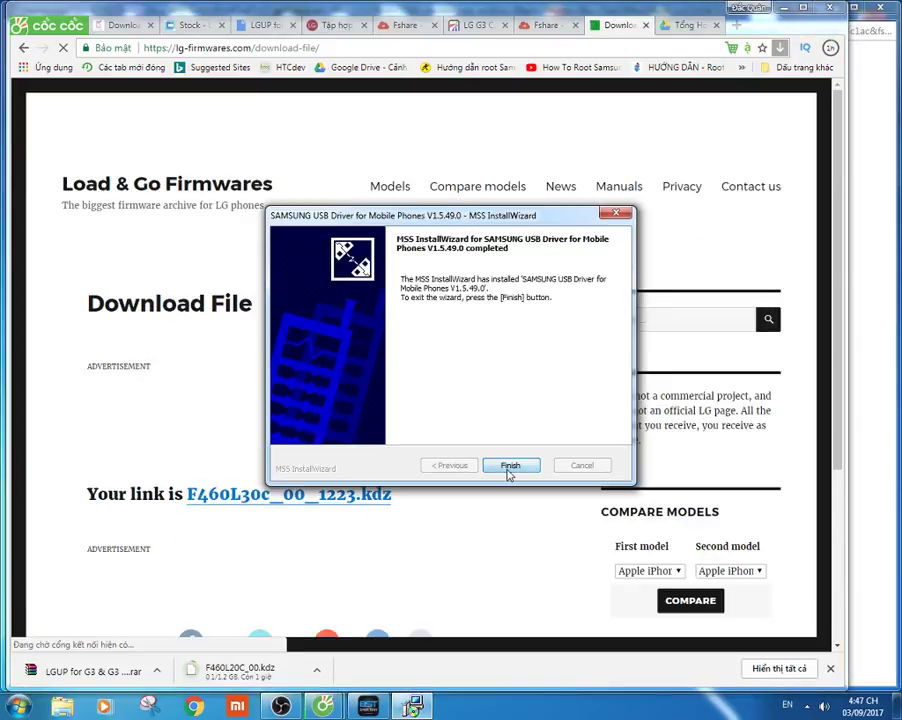
# Finish the SAMSUNG USB Driver and BST V3.38.00 setup wizards, leaving Run BST V3.38.00 enabled.
pyautogui.click(509, 472)
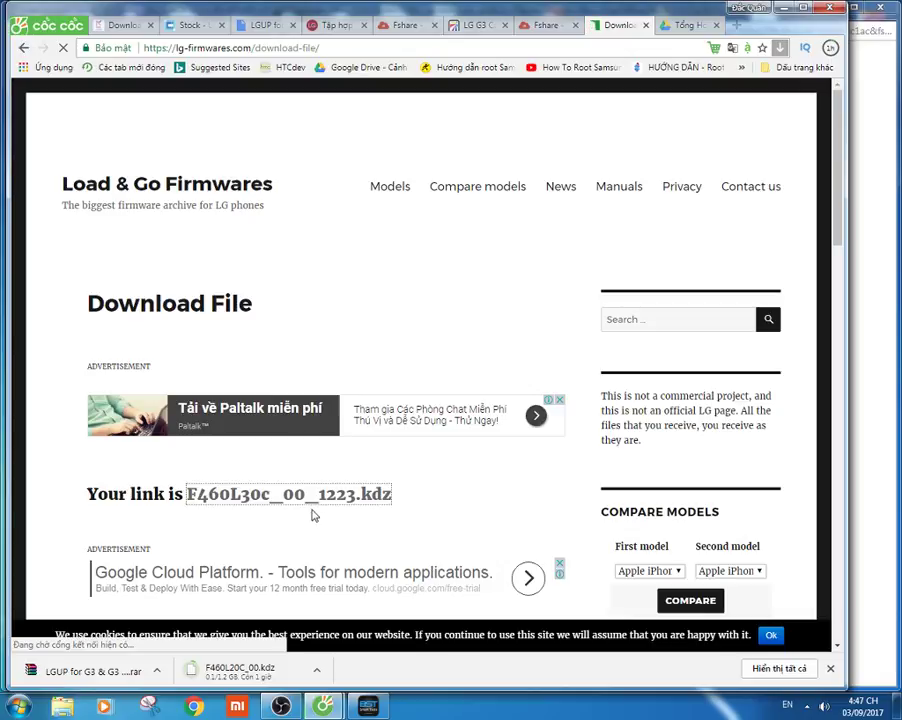
pyautogui.click(368, 707)
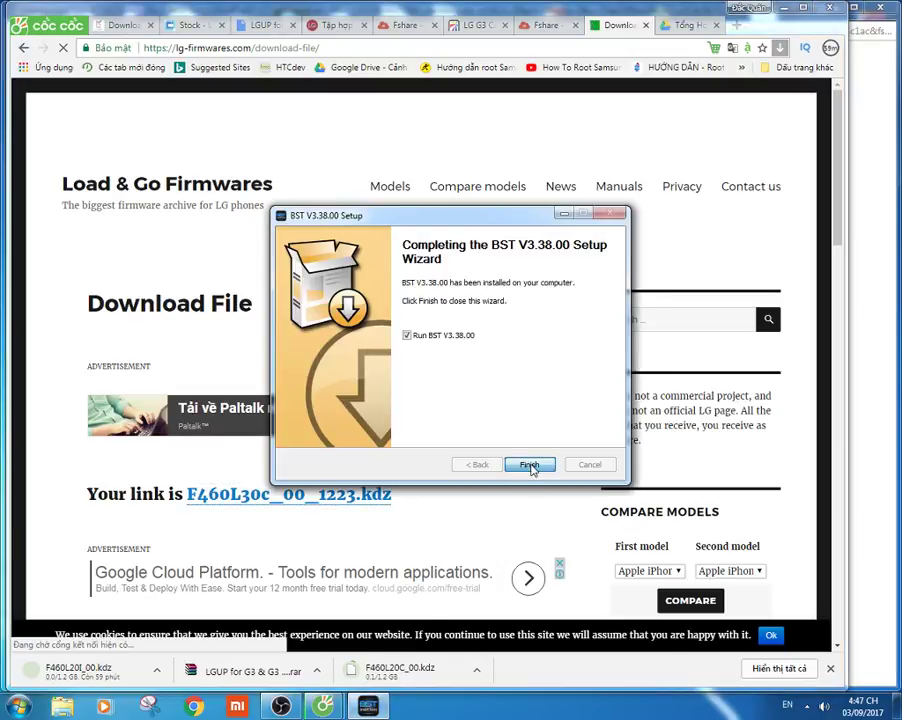
pyautogui.click(530, 465)
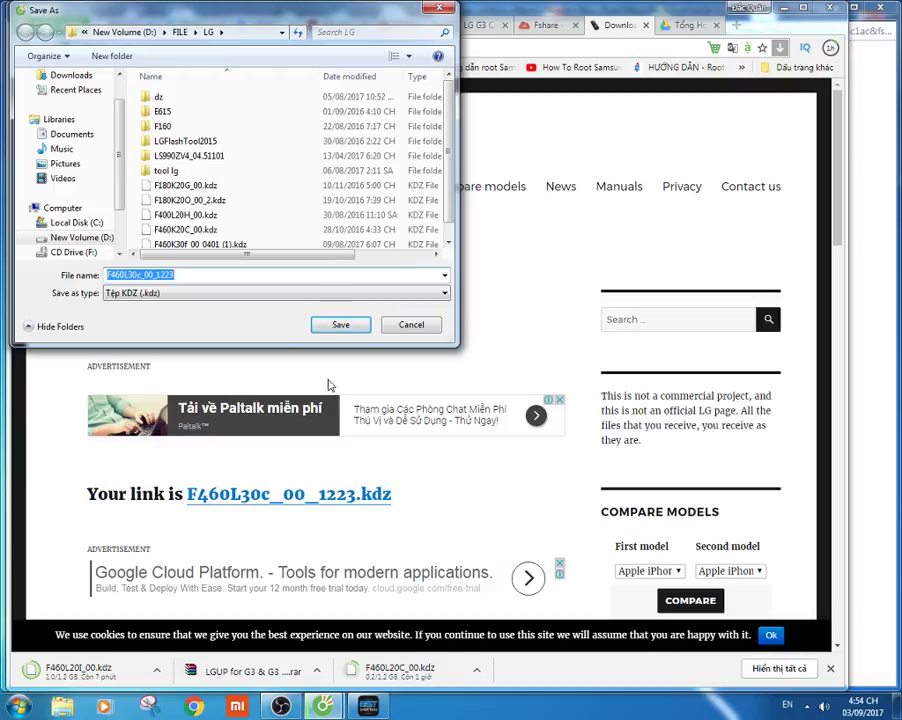
# Save F460L30c_00_1223.kdz in the LG folder on drive D.
pyautogui.click(336, 324)
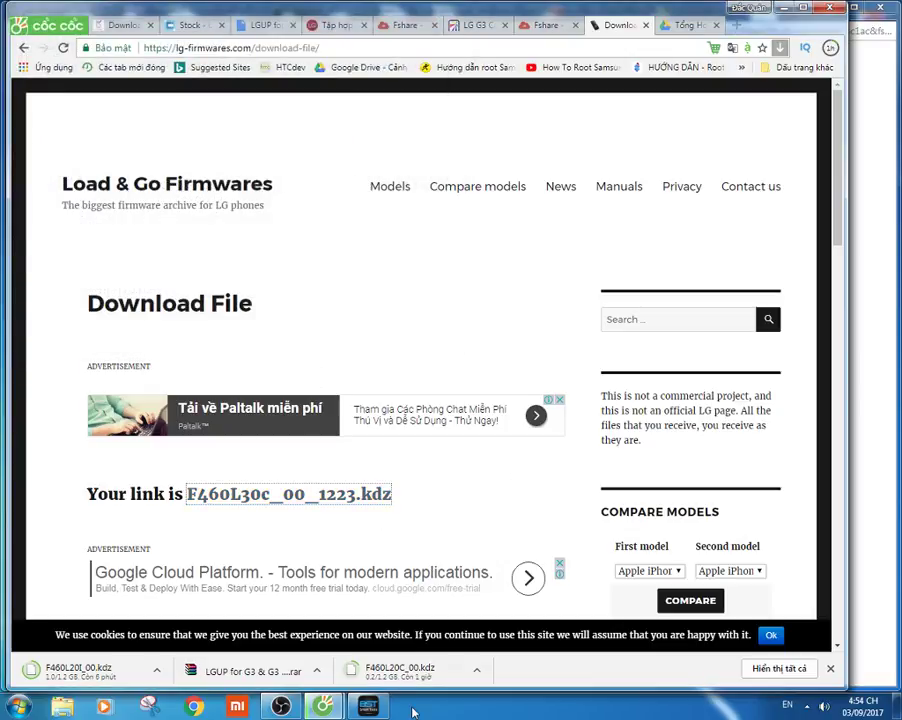
# Switch to Best Smart Tools v3.38.00 and look through the Samsung flashing device list.
pyautogui.click(368, 707)
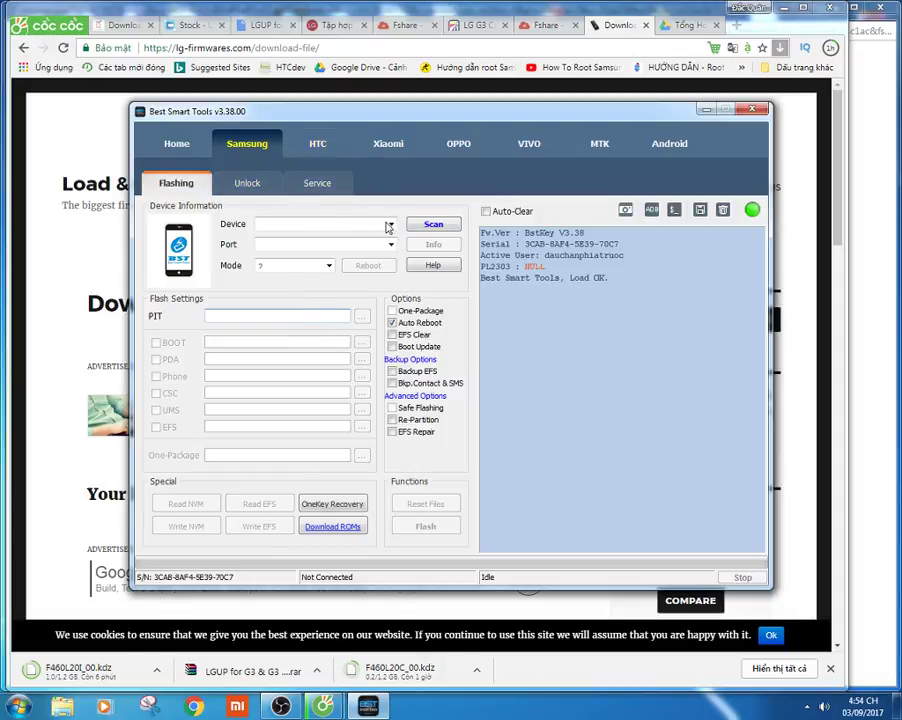
pyautogui.click(390, 224)
pyautogui.click(390, 225)
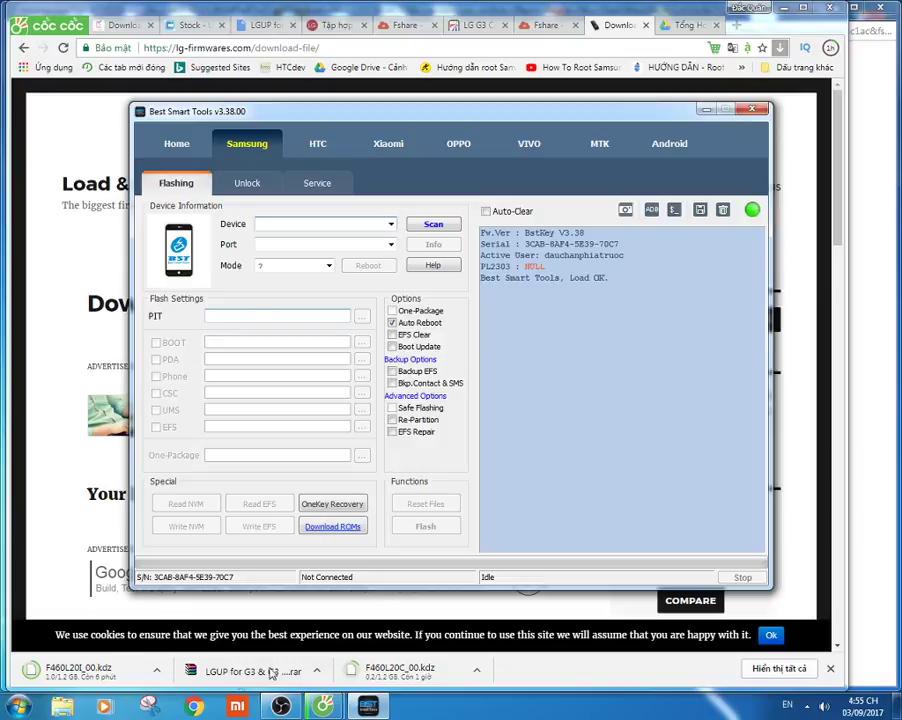
pyautogui.click(281, 706)
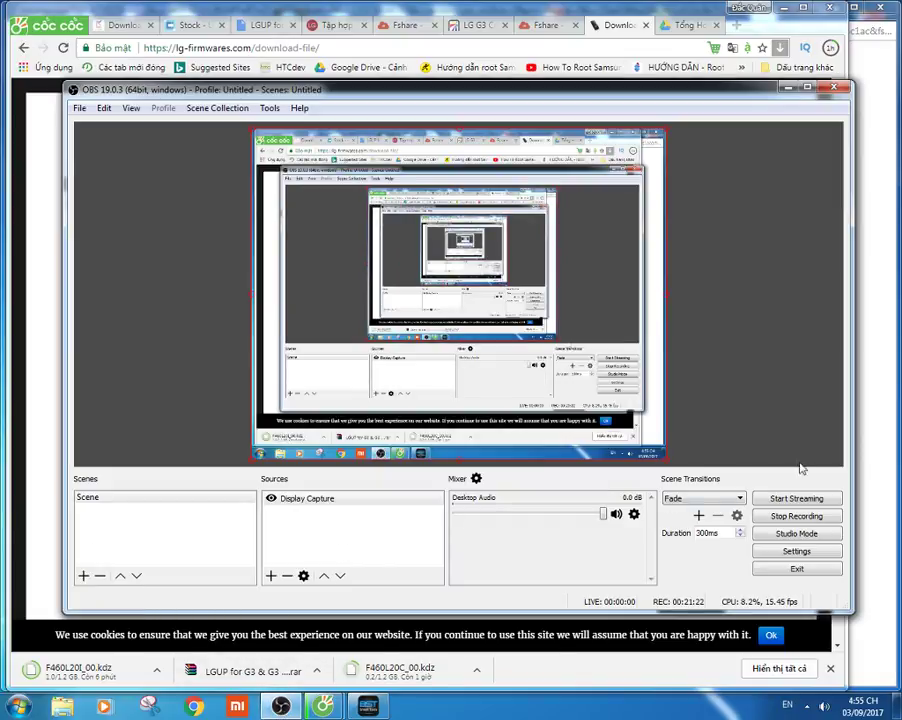